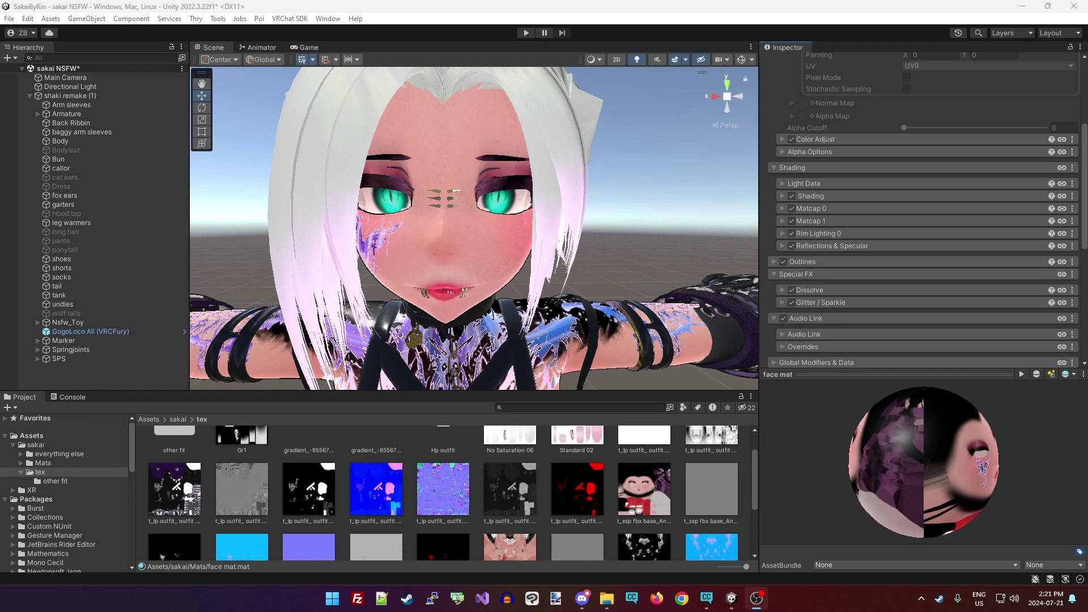
Select the avatar's Body mesh, expand its wolven material settings and locate the material's main texture in the project files.
{"action": "left_click", "coordinate": [320, 4]}
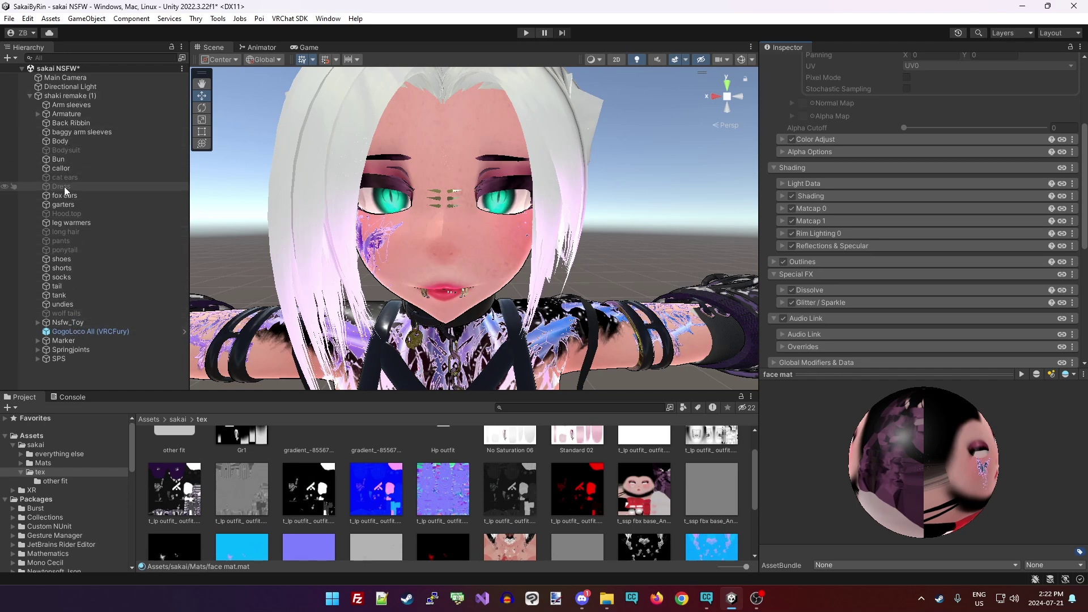
{"action": "left_click", "coordinate": [63, 142]}
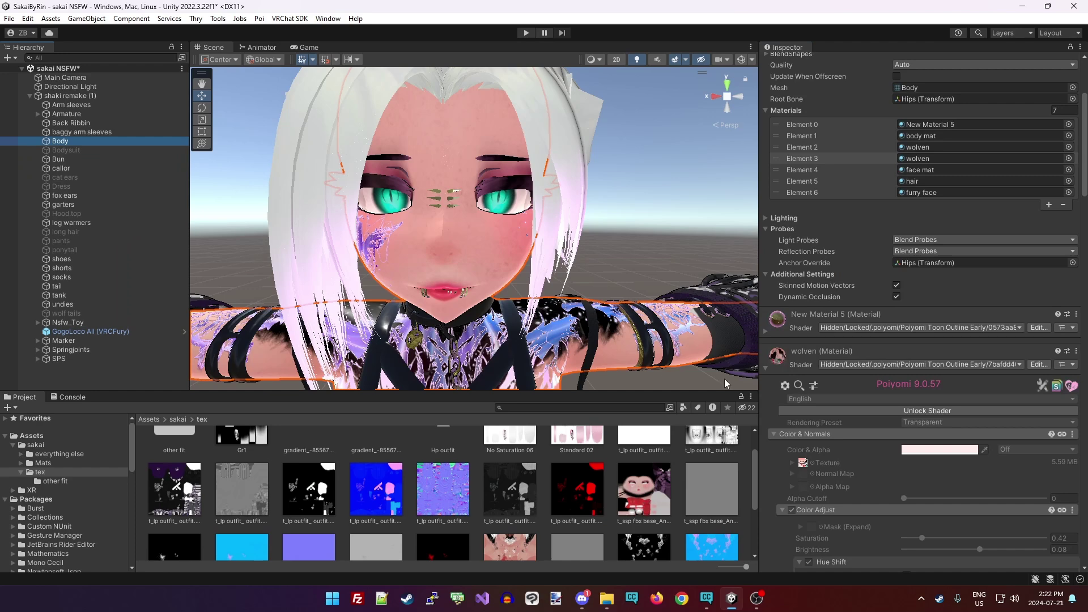
{"action": "left_click", "coordinate": [764, 367]}
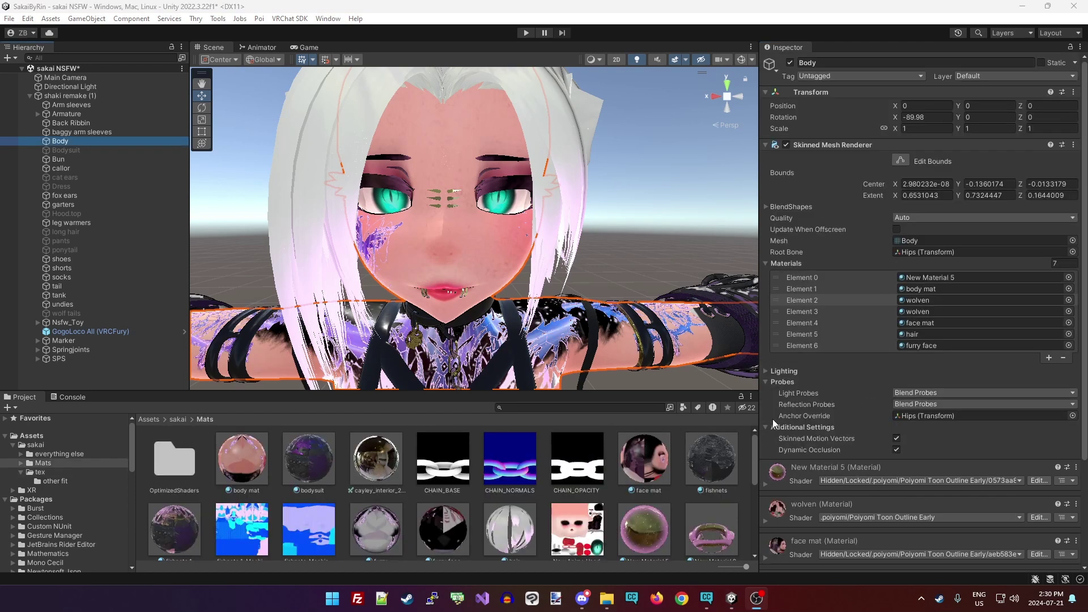
{"action": "scroll", "coordinate": [804, 426], "scroll_direction": "down", "scroll_amount": 3}
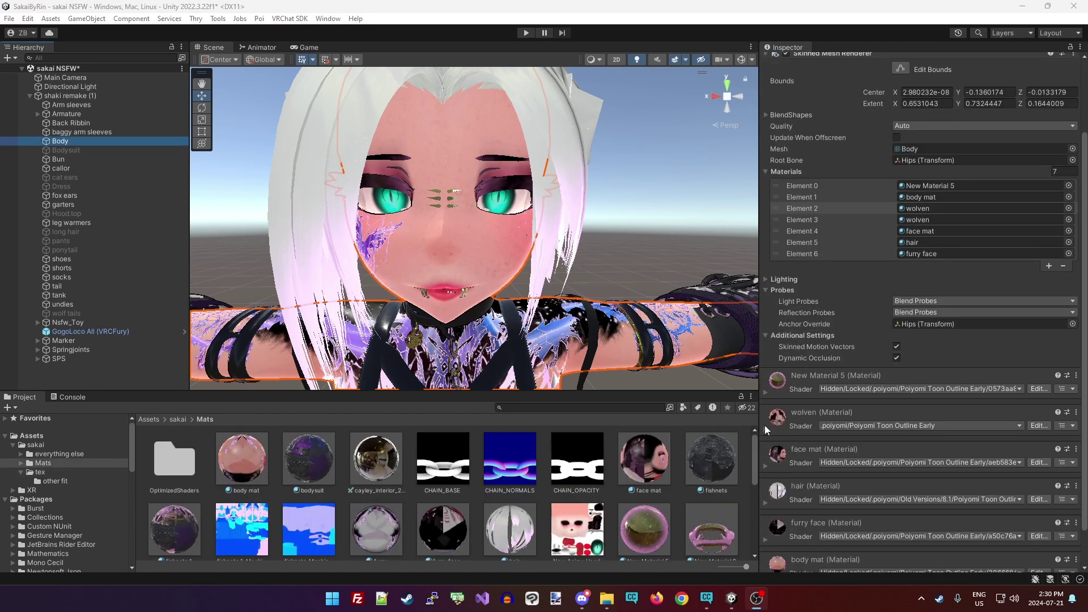
{"action": "left_click", "coordinate": [764, 426]}
{"action": "scroll", "coordinate": [789, 405], "scroll_direction": "down", "scroll_amount": 6}
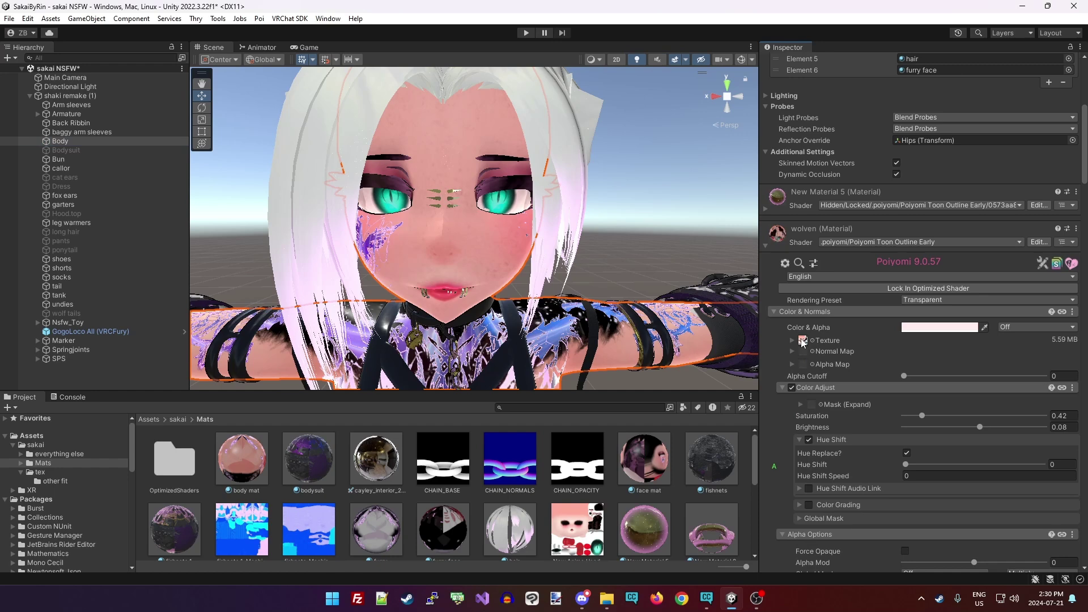
{"action": "left_click", "coordinate": [803, 341]}
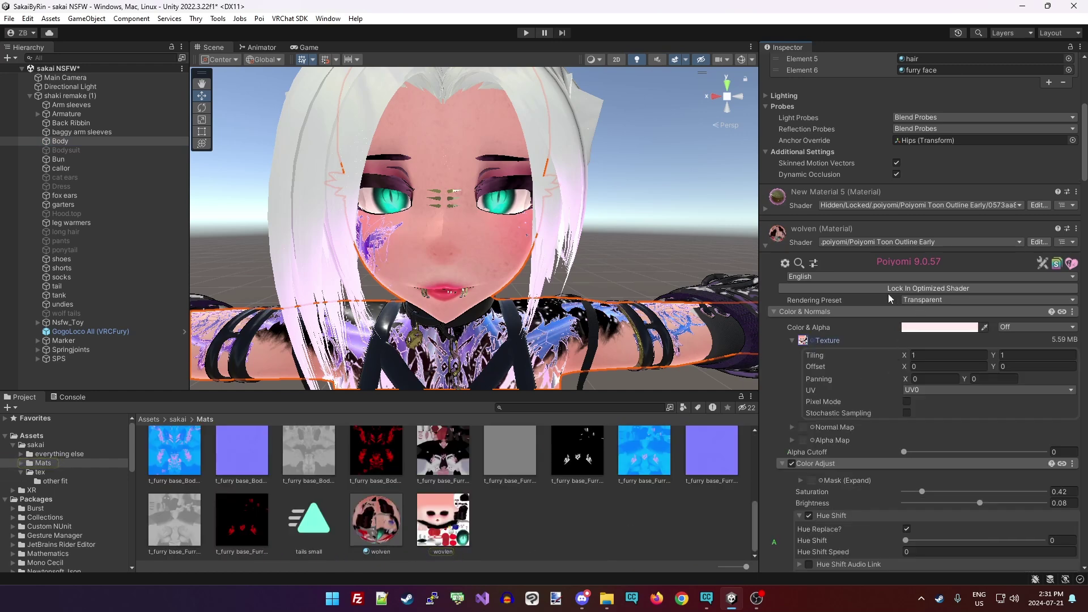
Try a darker pinkish tint, such as AE8181, as the wolven material's Color & Alpha.
{"action": "left_click", "coordinate": [939, 327]}
{"action": "left_click", "coordinate": [993, 388]}
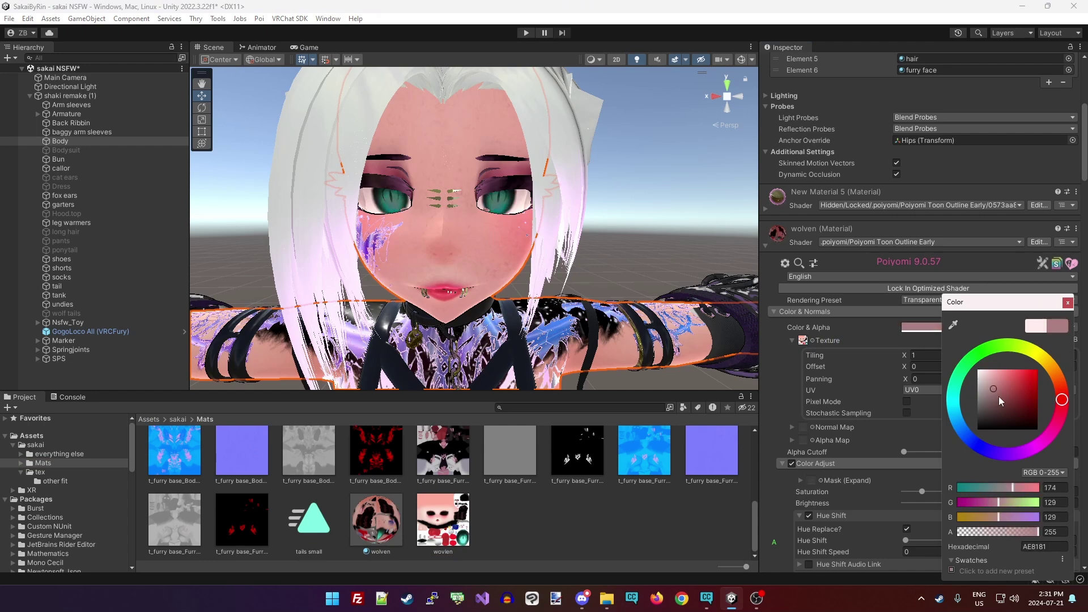
{"action": "left_click_drag", "start_coordinate": [999, 397], "coordinate": [992, 378]}
{"action": "left_click", "coordinate": [1066, 304]}
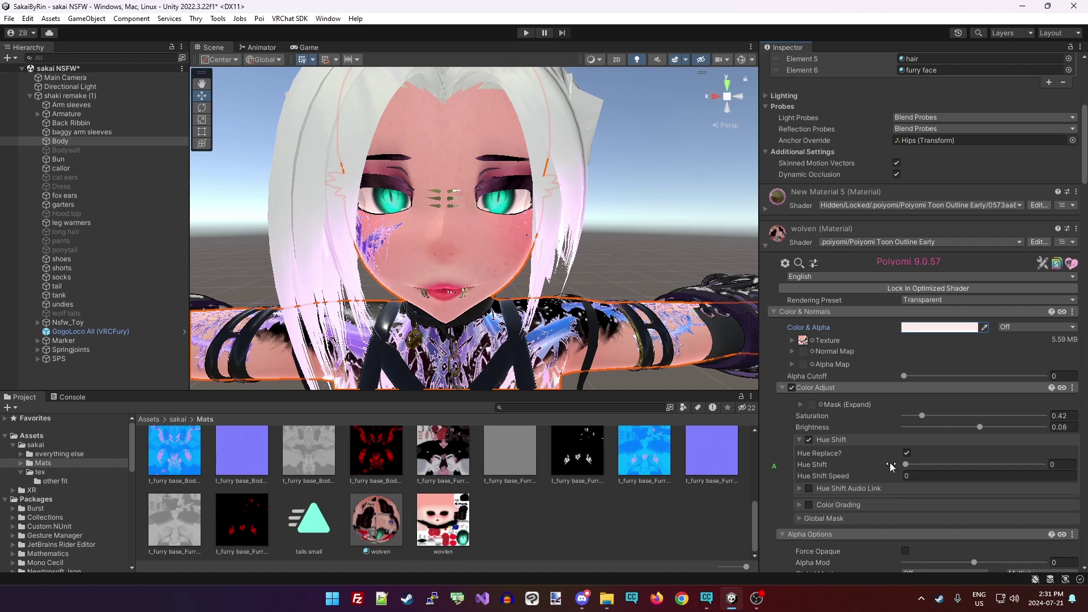
Collapse the wolven material's Color Adjust and Alpha Options settings and look over the remaining Color & Normals and Shading sections.
{"action": "scroll", "coordinate": [885, 461], "scroll_direction": "down", "scroll_amount": 3}
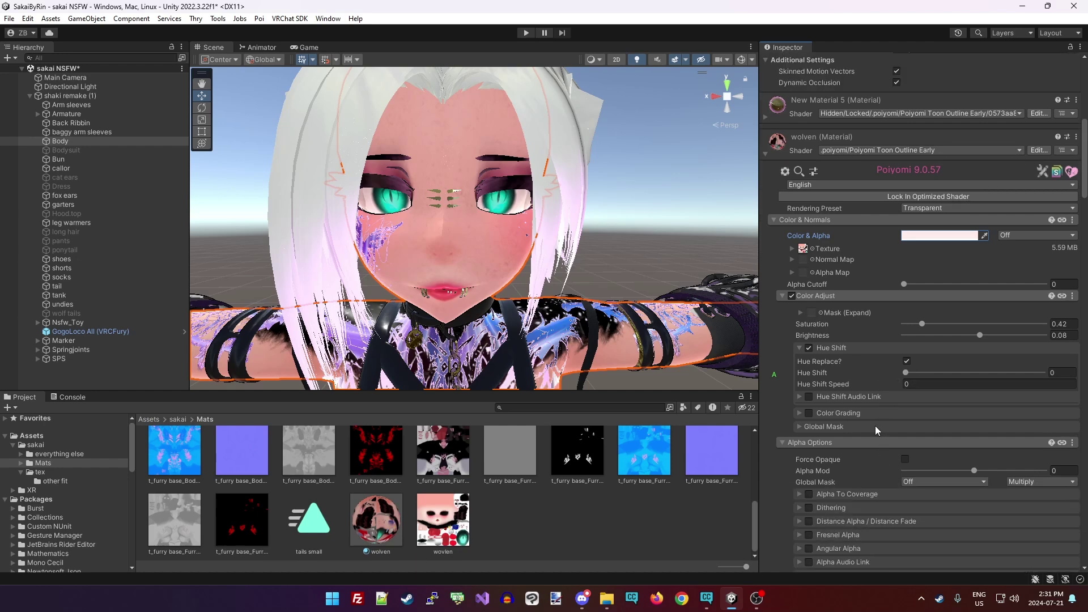
{"action": "left_click", "coordinate": [781, 294]}
{"action": "left_click", "coordinate": [786, 309]}
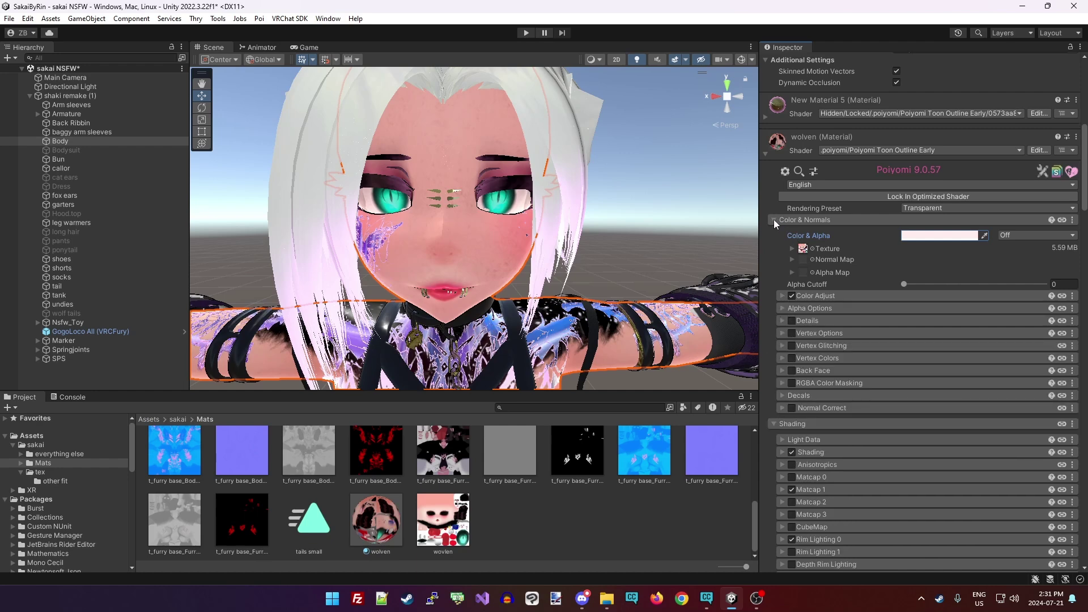
{"action": "scroll", "coordinate": [793, 447], "scroll_direction": "down", "scroll_amount": 1}
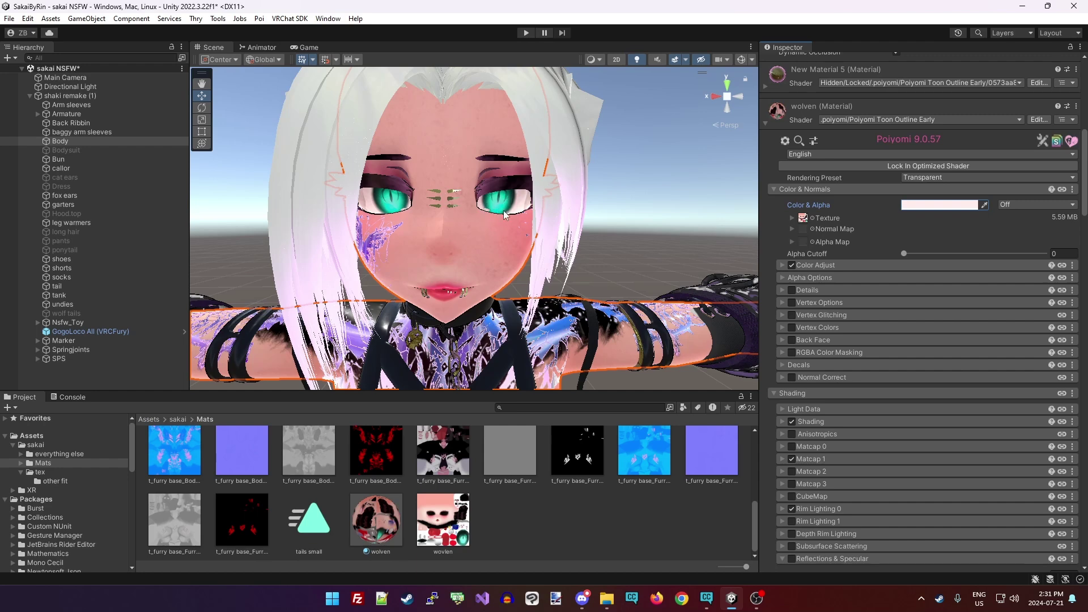
{"action": "scroll", "coordinate": [850, 362], "scroll_direction": "up", "scroll_amount": 1}
{"action": "scroll", "coordinate": [833, 385], "scroll_direction": "down", "scroll_amount": 3}
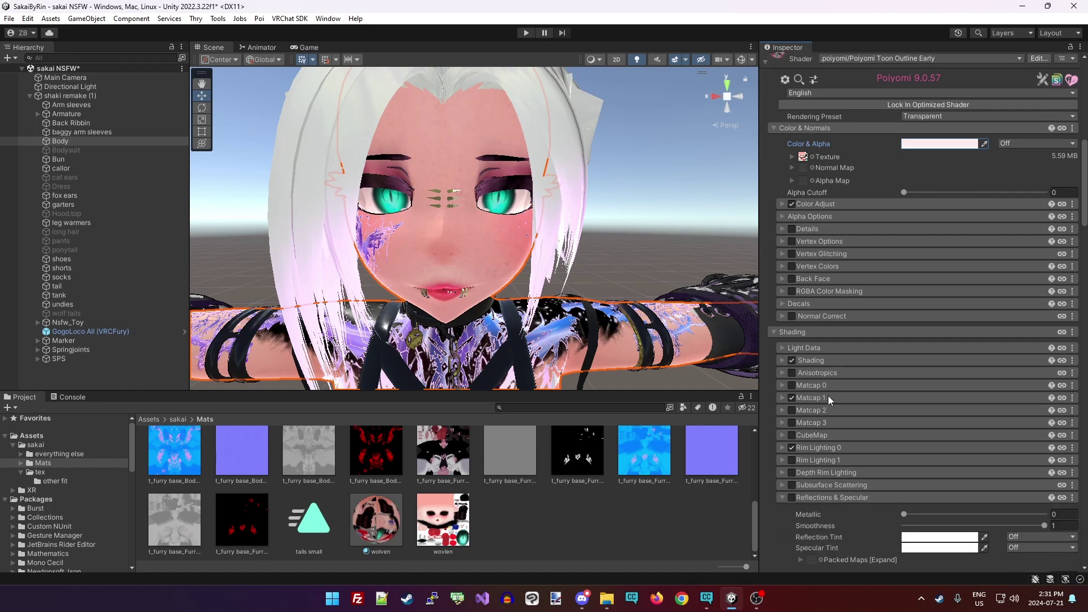
{"action": "scroll", "coordinate": [785, 290], "scroll_direction": "up", "scroll_amount": 3}
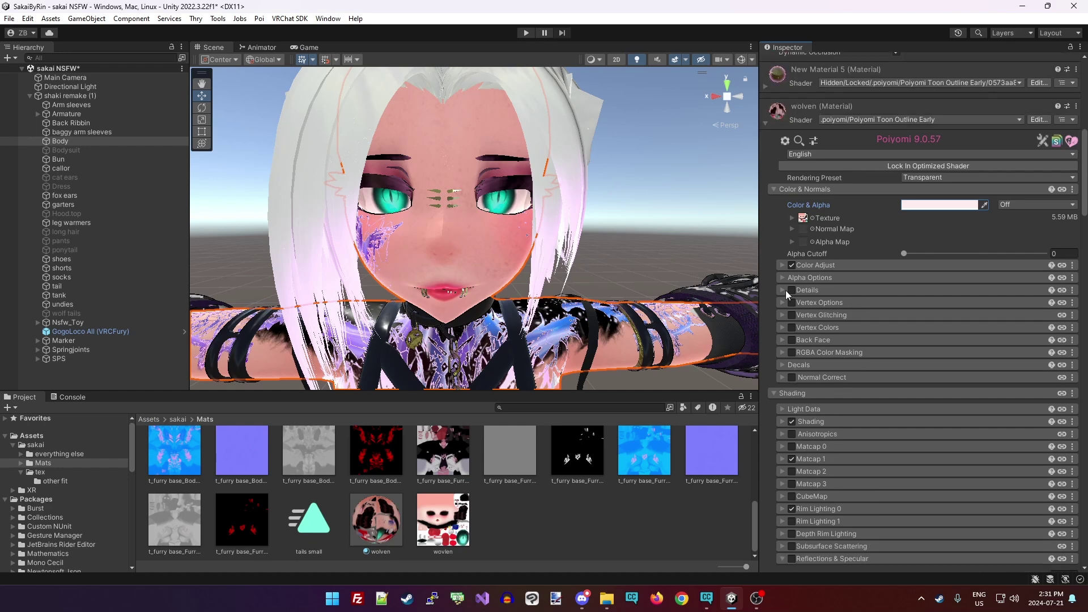
Collapse the wolven material's Shading category and its Dissolve and Glitter / Sparkle sections.
{"action": "scroll", "coordinate": [778, 363], "scroll_direction": "down", "scroll_amount": 2}
{"action": "left_click", "coordinate": [773, 364]}
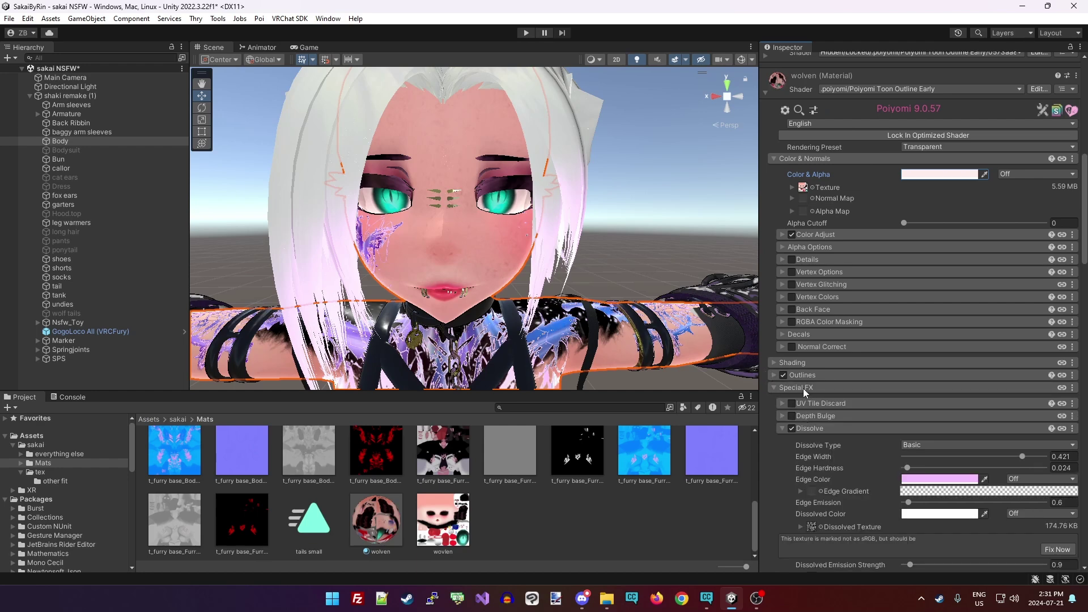
{"action": "left_click", "coordinate": [781, 426]}
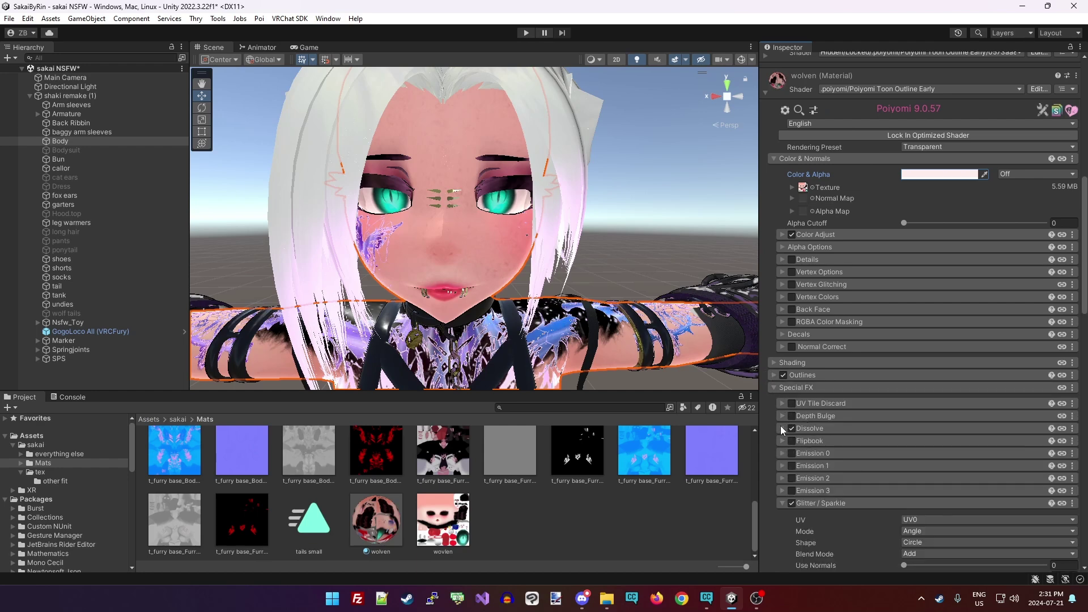
{"action": "scroll", "coordinate": [810, 451], "scroll_direction": "down", "scroll_amount": 2}
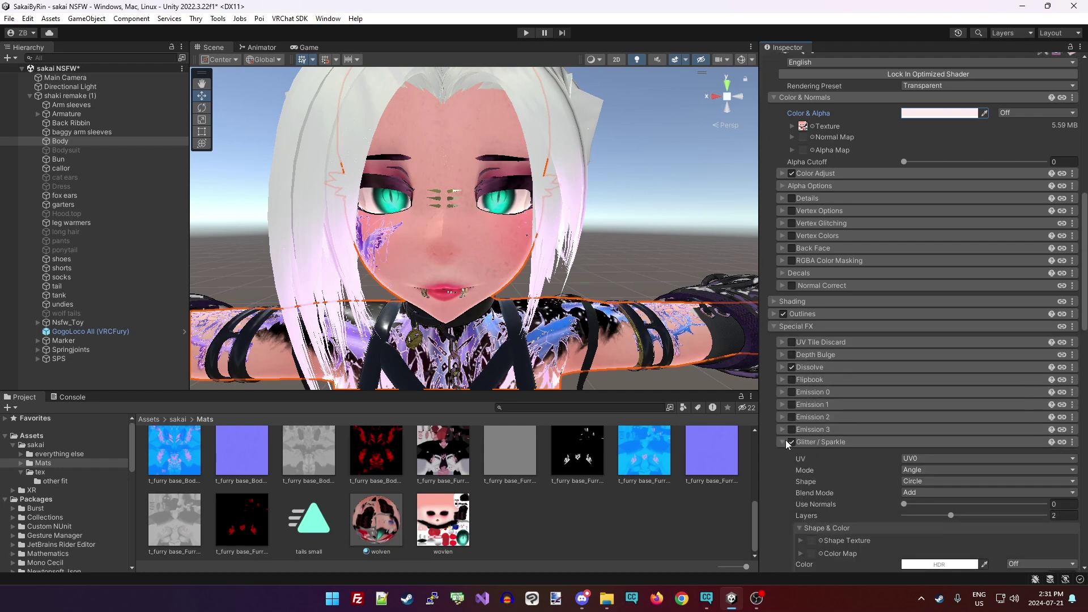
{"action": "left_click", "coordinate": [783, 441]}
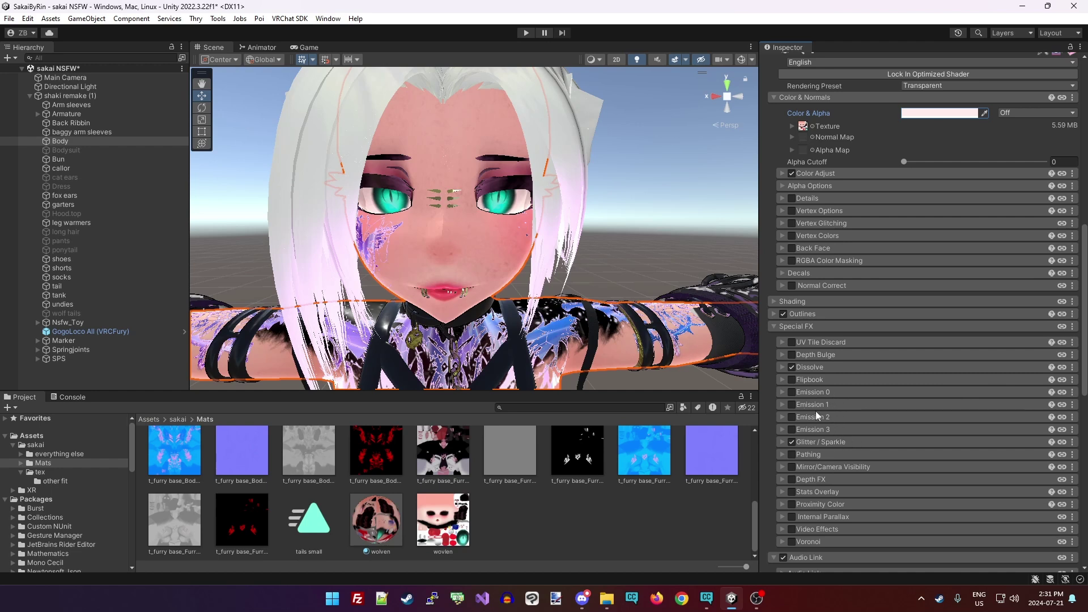
Expand the Emission 0 and Emission 1 sections, including the Color Adjust settings of Emission 0.
{"action": "left_click", "coordinate": [781, 392]}
{"action": "scroll", "coordinate": [885, 434], "scroll_direction": "down", "scroll_amount": 2}
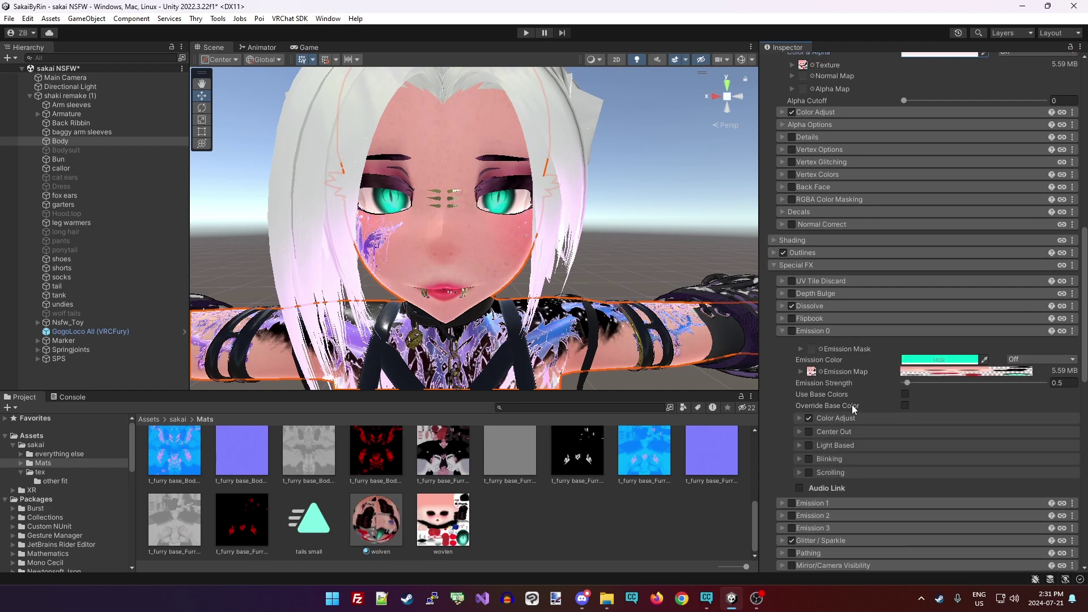
{"action": "scroll", "coordinate": [814, 376], "scroll_direction": "down", "scroll_amount": 3}
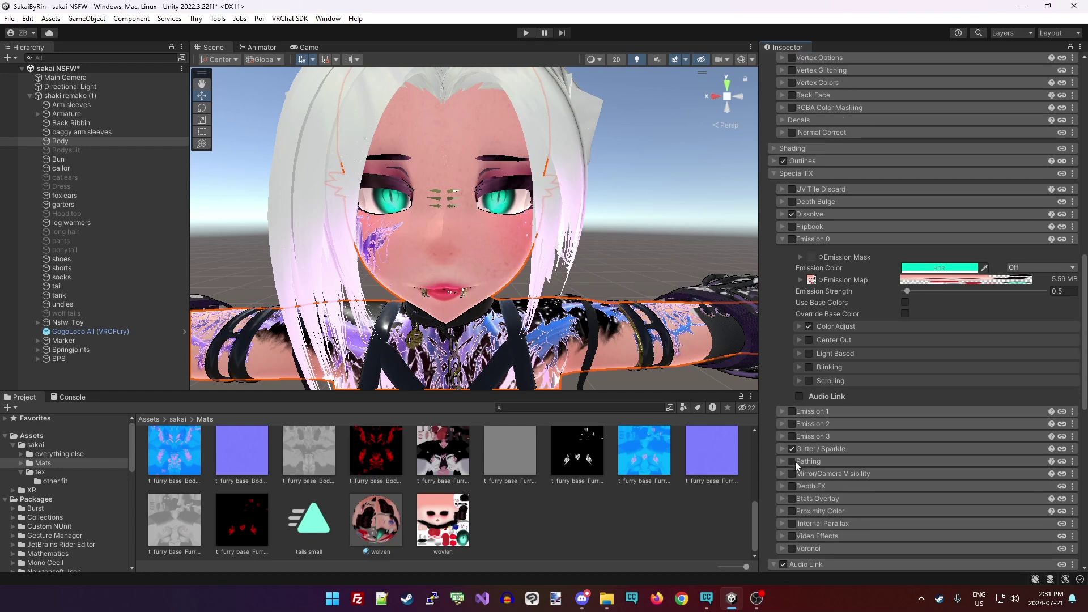
{"action": "left_click", "coordinate": [781, 413]}
{"action": "scroll", "coordinate": [782, 411], "scroll_direction": "down", "scroll_amount": 1}
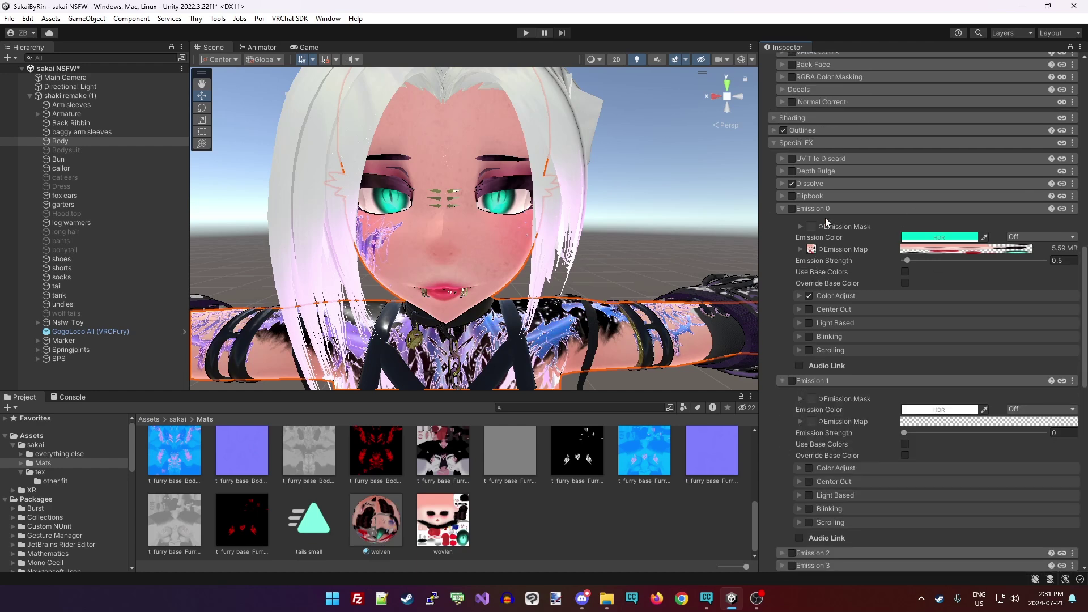
{"action": "left_click", "coordinate": [799, 296]}
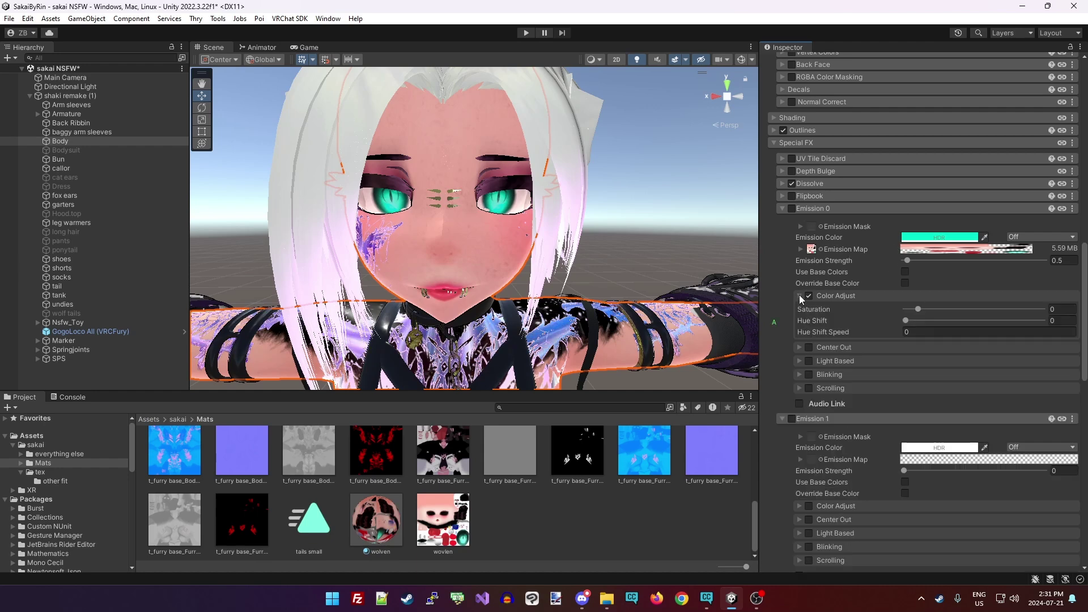
Enable Emission 0 on the wolven material and locate its emission map texture in the project files.
{"action": "left_click", "coordinate": [791, 208]}
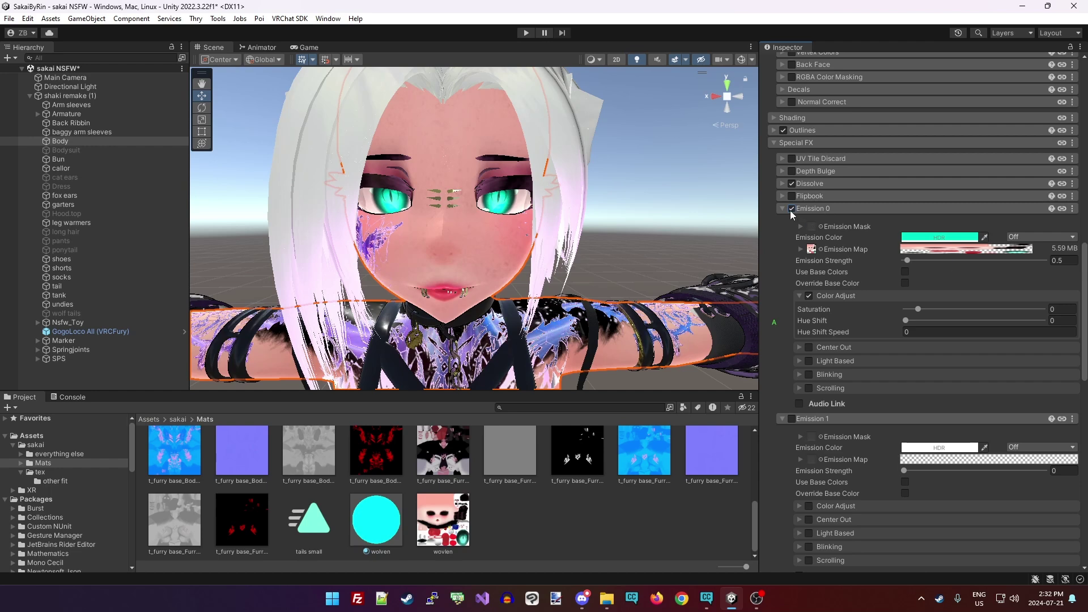
{"action": "left_click", "coordinate": [811, 249]}
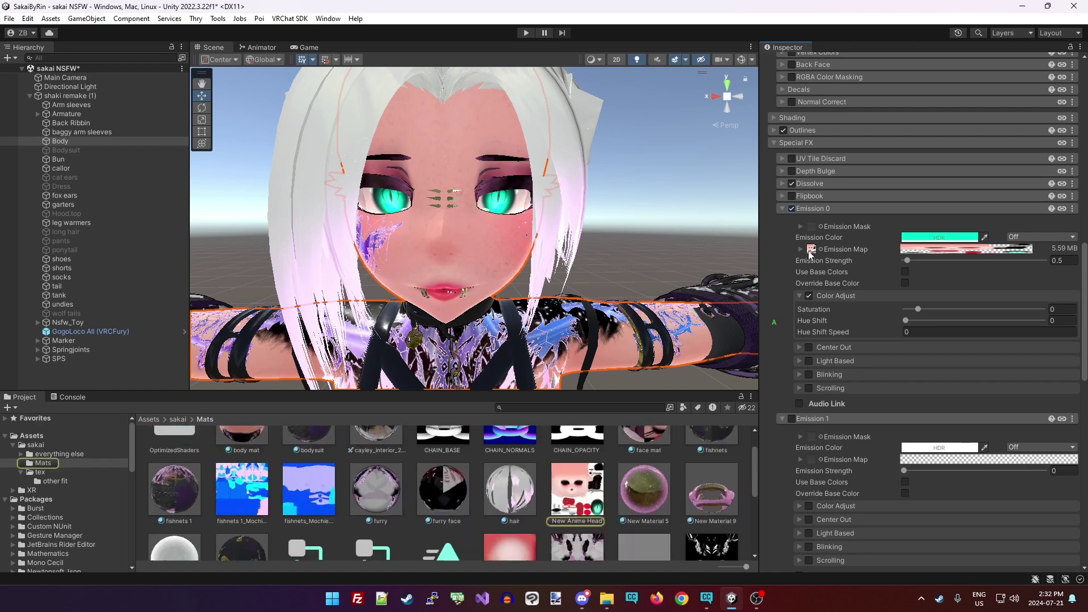
{"action": "left_click", "coordinate": [809, 252]}
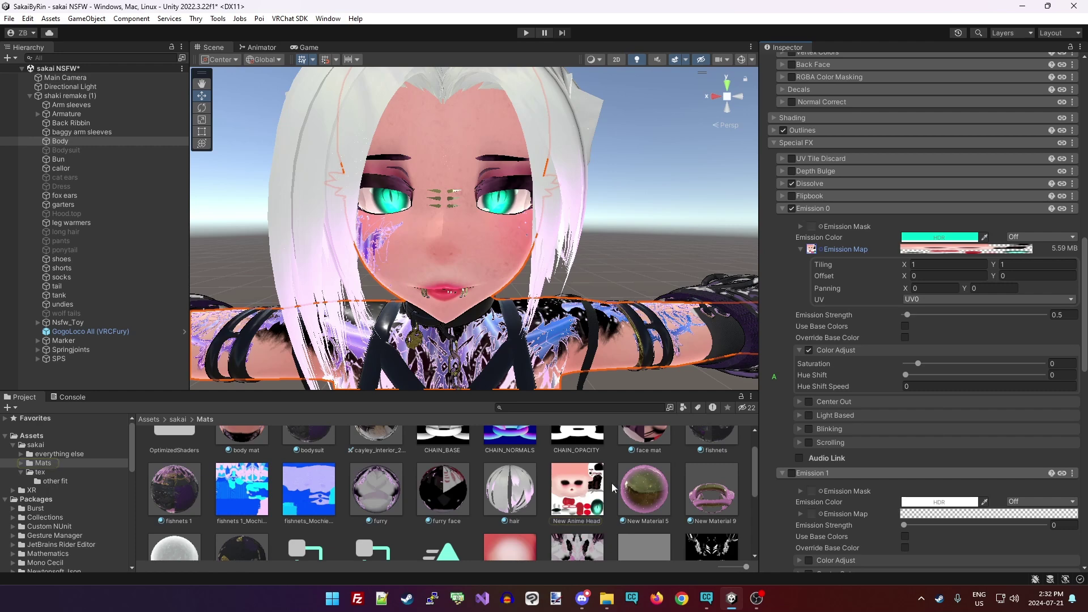
{"action": "scroll", "coordinate": [1034, 317], "scroll_direction": "up", "scroll_amount": 1}
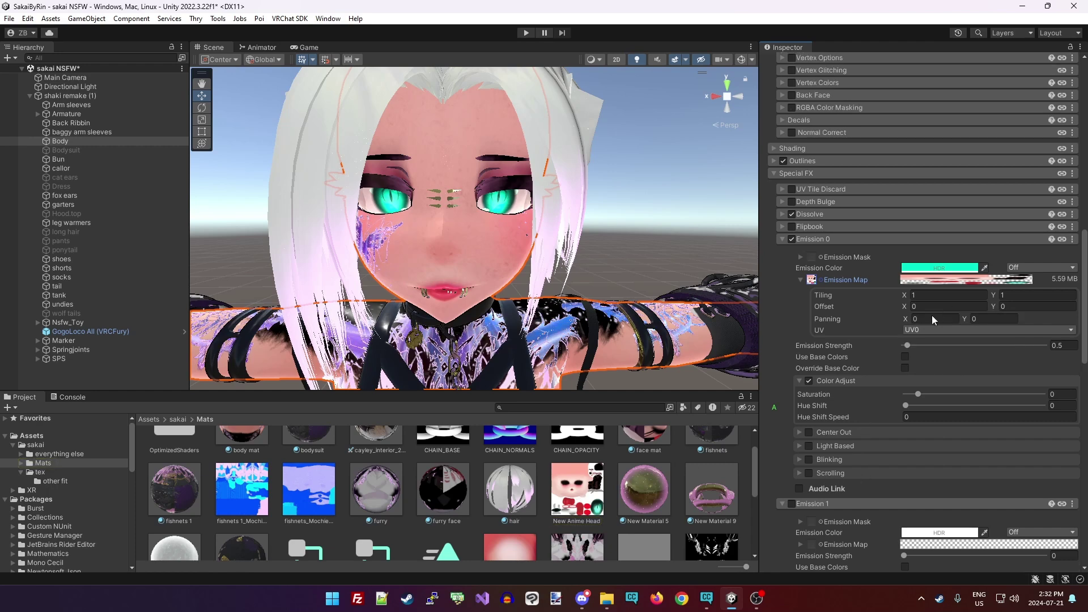
Try an Emission Strength of 2.25 for Emission 0 and undo the change.
{"action": "mouse_move", "coordinate": [911, 346]}
{"action": "left_mouse_down"}
{"action": "mouse_move", "coordinate": [977, 348]}
{"action": "mouse_move", "coordinate": [896, 352]}
{"action": "mouse_move", "coordinate": [920, 351]}
{"action": "left_mouse_up"}
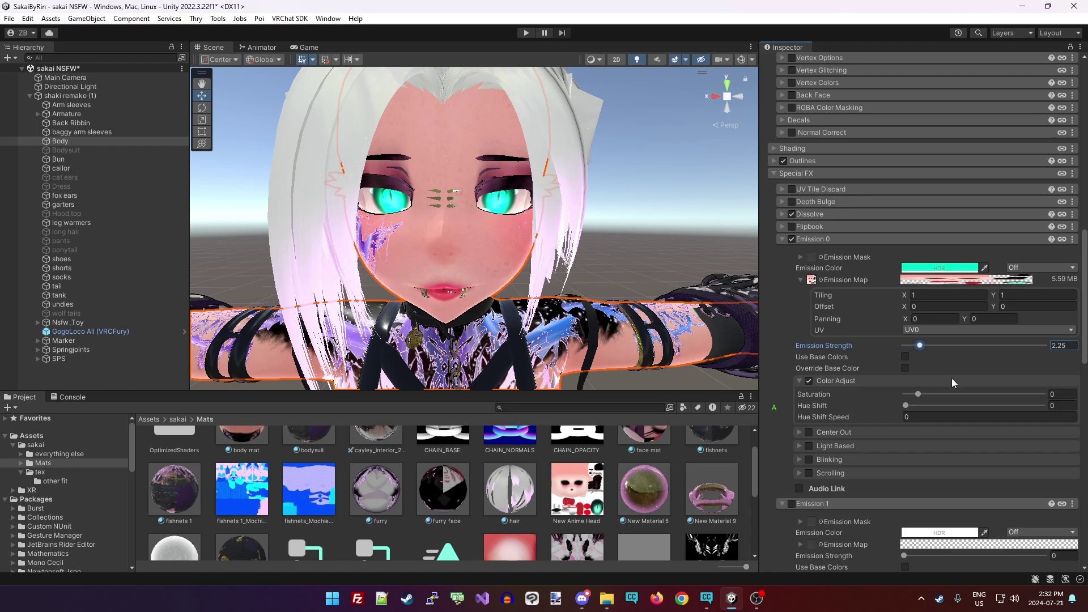
{"action": "key", "text": "ctrl+z"}
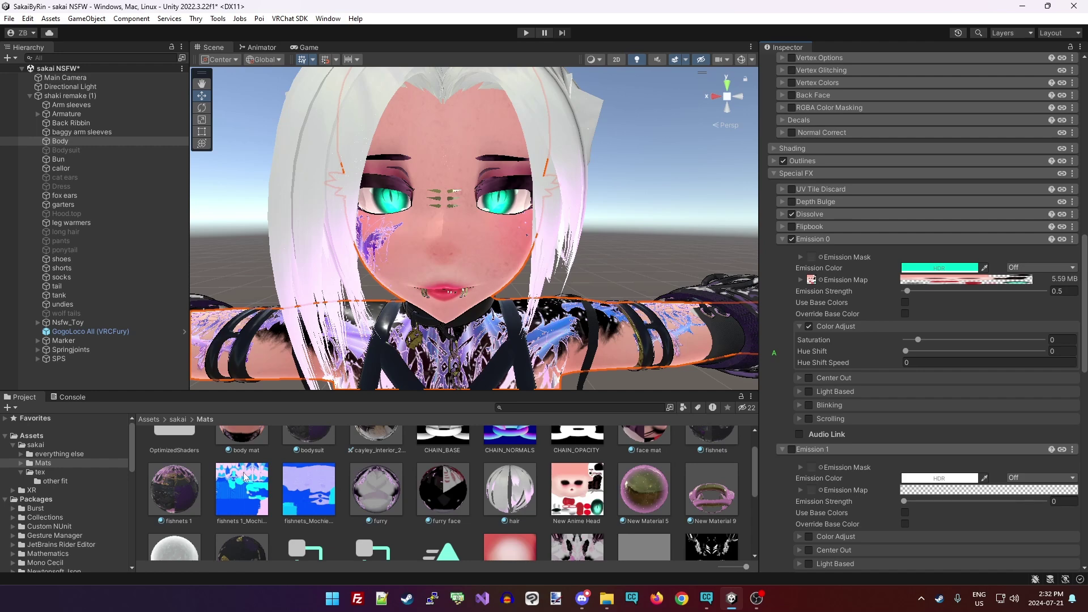
Collapse the Emission 1 section, and switch the material's main Audio Link feature off and back on.
{"action": "left_click", "coordinate": [781, 450]}
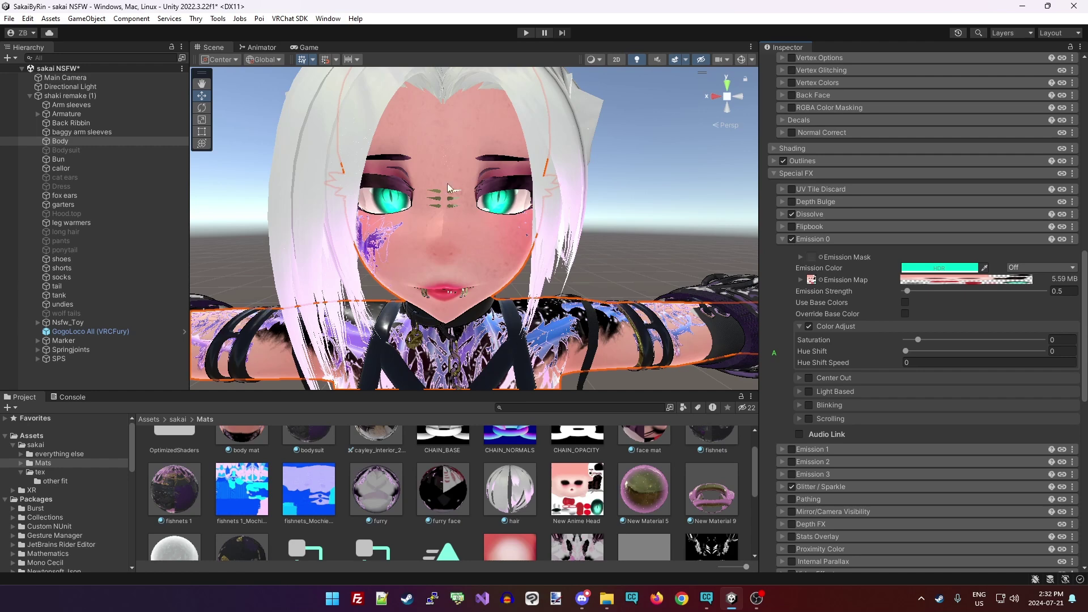
{"action": "scroll", "coordinate": [902, 391], "scroll_direction": "down", "scroll_amount": 8}
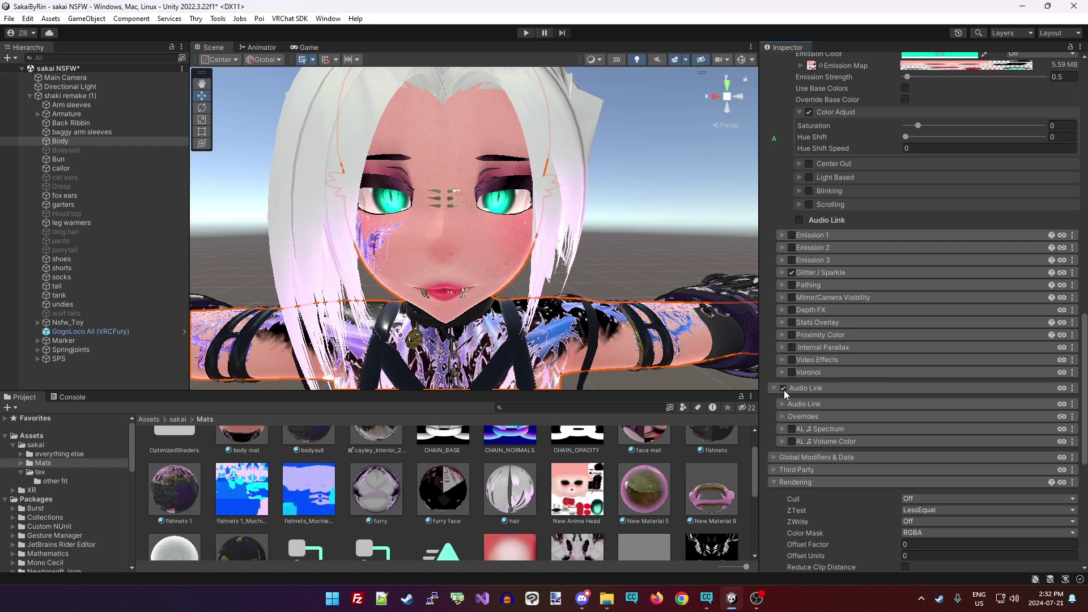
{"action": "left_click", "coordinate": [783, 389]}
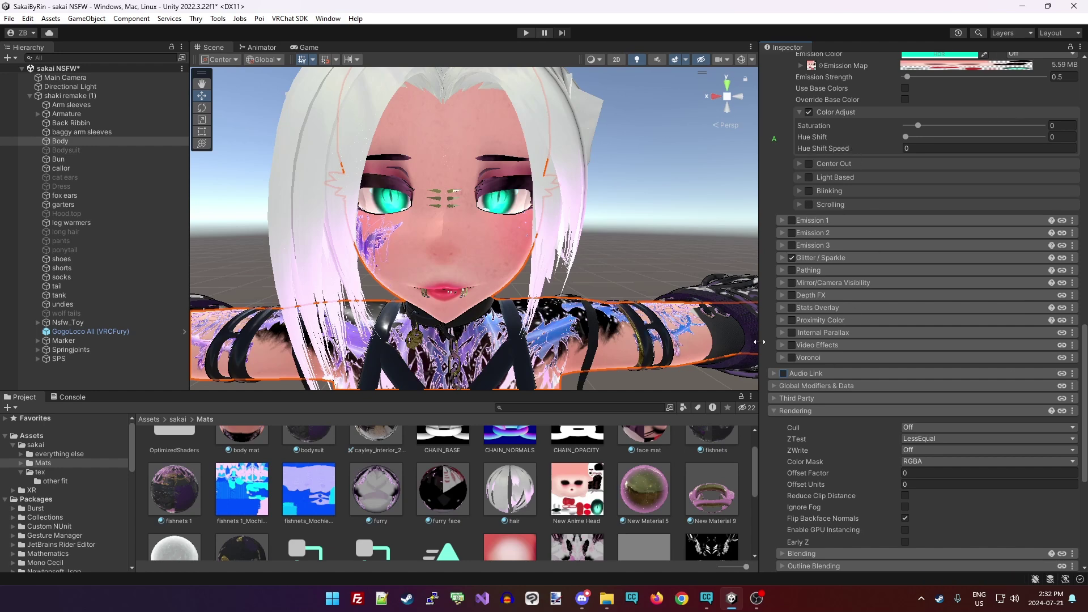
{"action": "scroll", "coordinate": [868, 246], "scroll_direction": "up", "scroll_amount": 4}
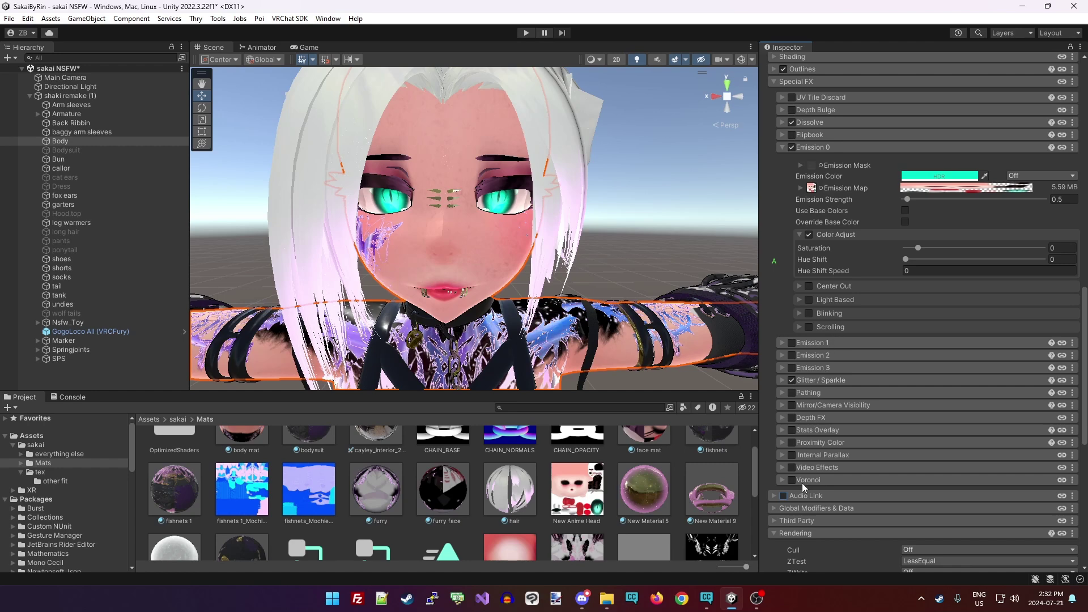
{"action": "left_click", "coordinate": [783, 496]}
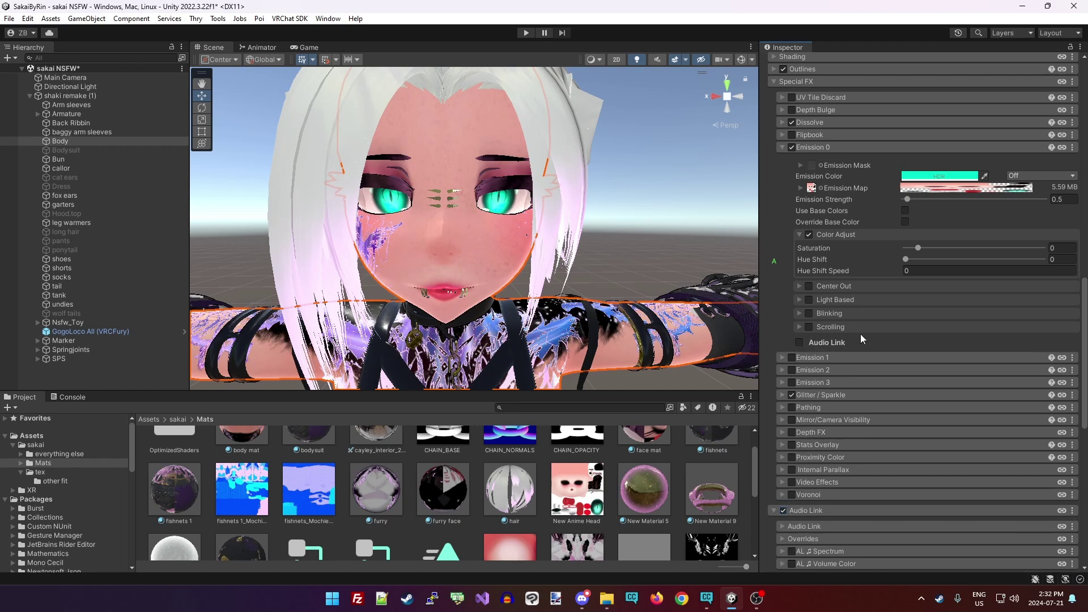
Enable Audio Link for Emission 0 and expand its Strength Multiply, Strength Add and Center Out settings.
{"action": "left_click", "coordinate": [799, 342]}
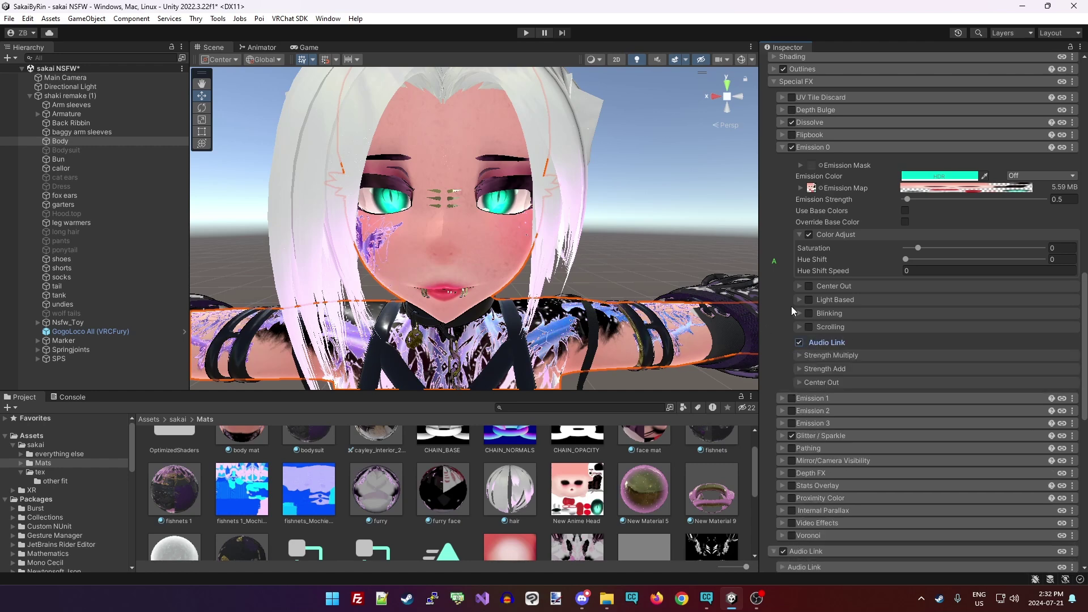
{"action": "left_click", "coordinate": [829, 355]}
{"action": "left_click", "coordinate": [841, 395]}
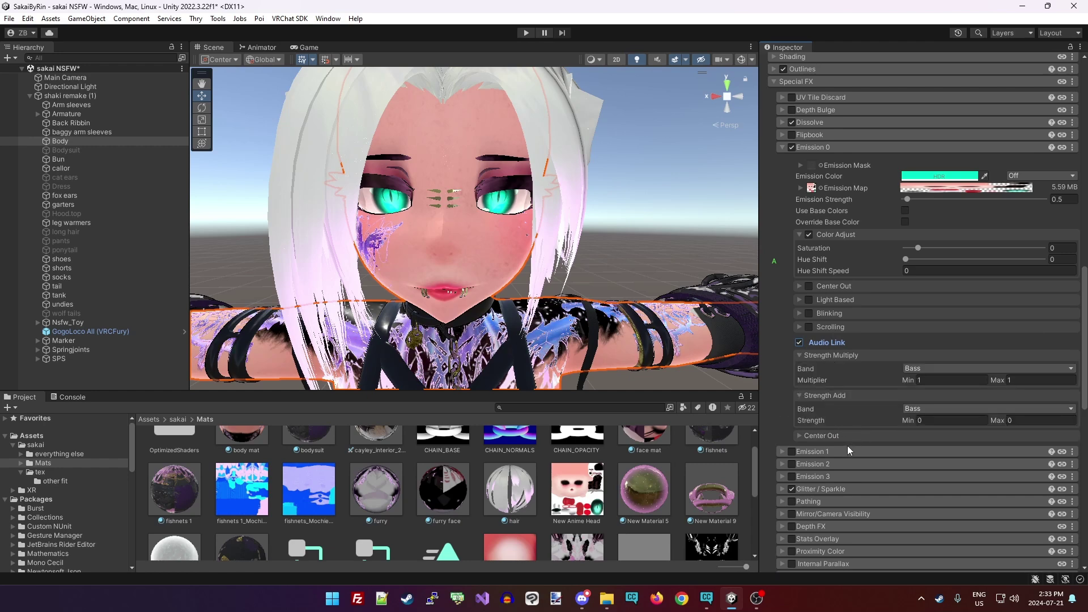
{"action": "left_click", "coordinate": [838, 436]}
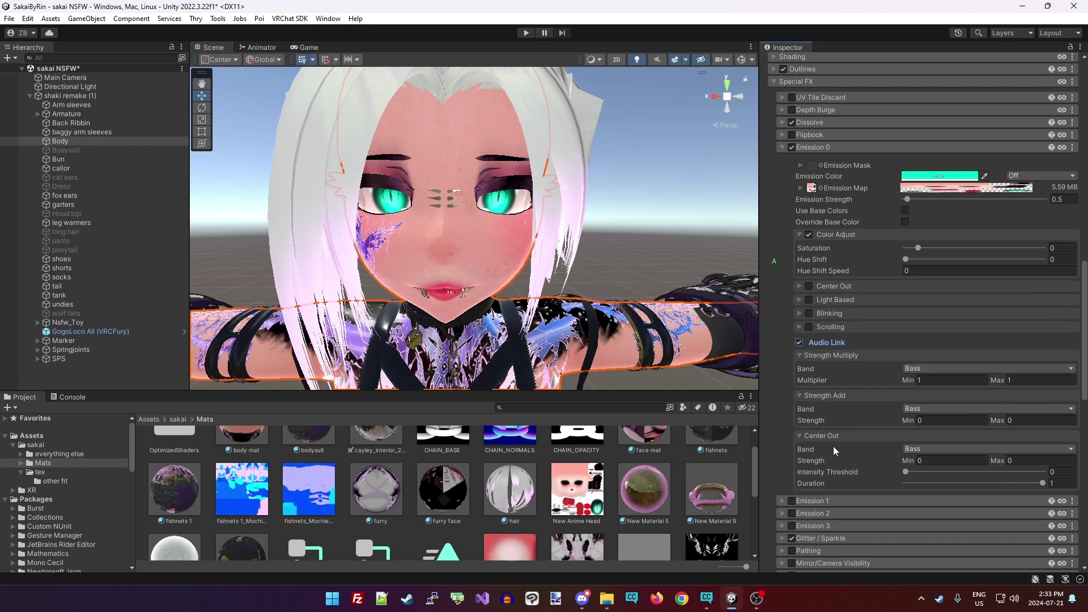
Enable Center Out for Emission 0, start Play mode, and frame the avatar's eyes to check the emission.
{"action": "left_click", "coordinate": [809, 286]}
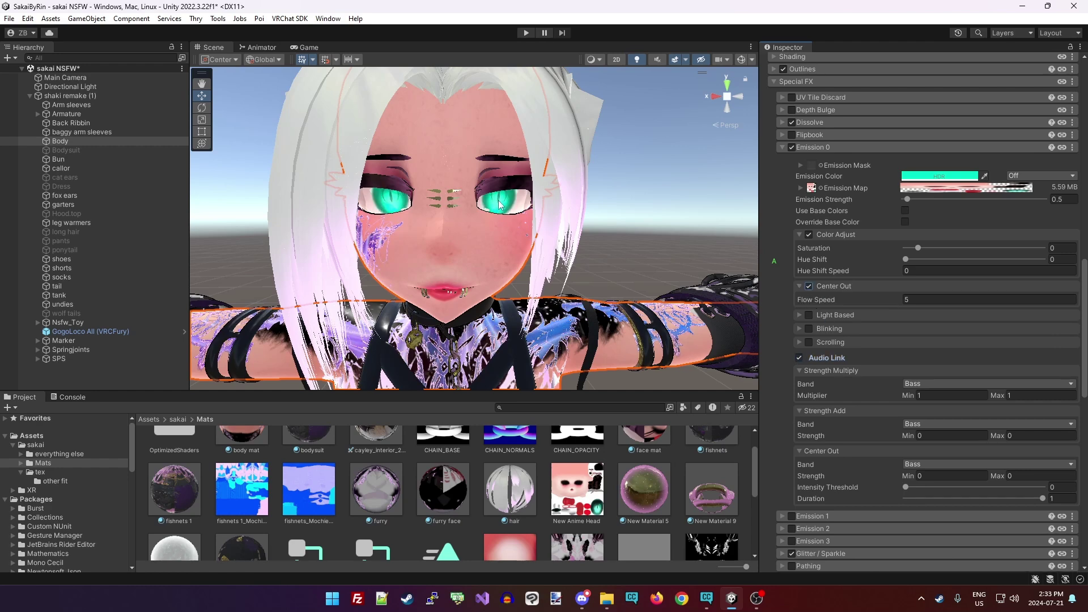
{"action": "scroll", "coordinate": [492, 213], "scroll_direction": "up", "scroll_amount": 6}
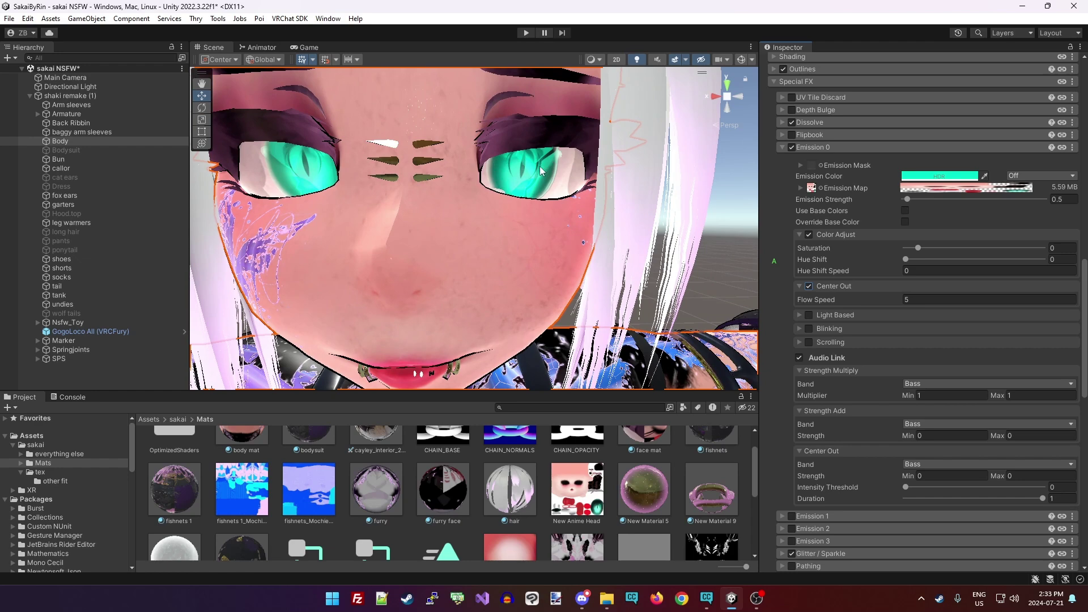
{"action": "left_click", "coordinate": [526, 32]}
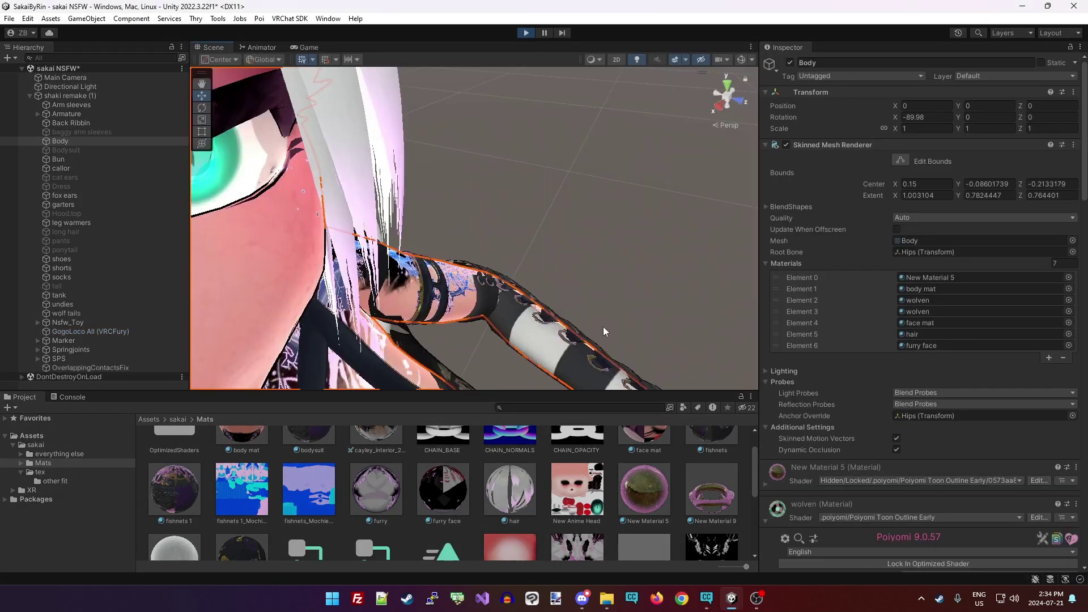
{"action": "right_click_drag", "start_coordinate": [605, 332], "coordinate": [369, 226]}
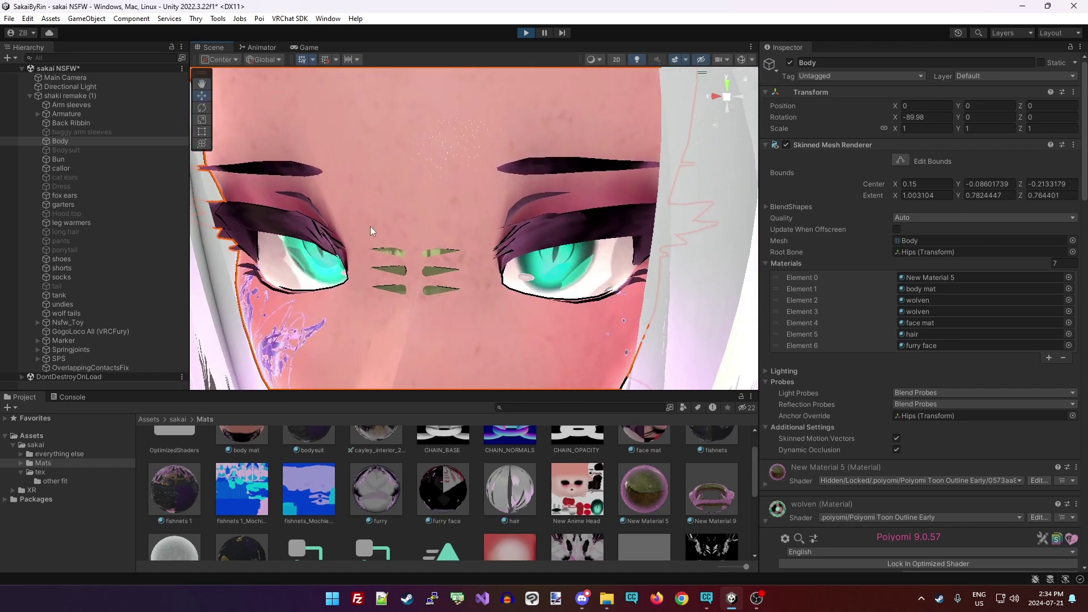
{"action": "scroll", "coordinate": [874, 431], "scroll_direction": "down", "scroll_amount": 20}
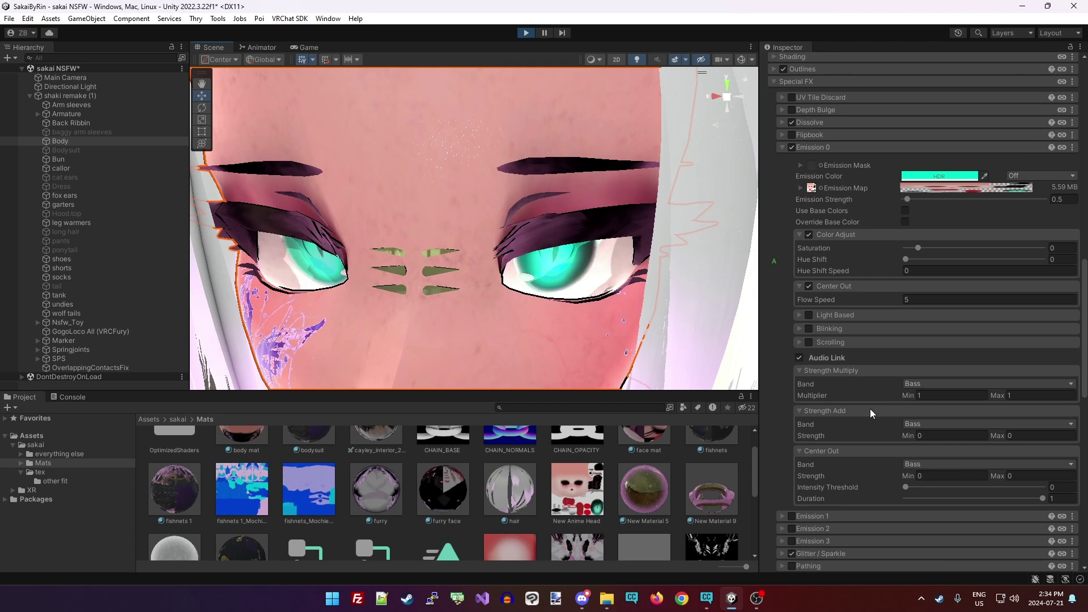
Set the Center Out Flow Speed to 1 and disable Center Out for Emission 0.
{"action": "left_click", "coordinate": [936, 299]}
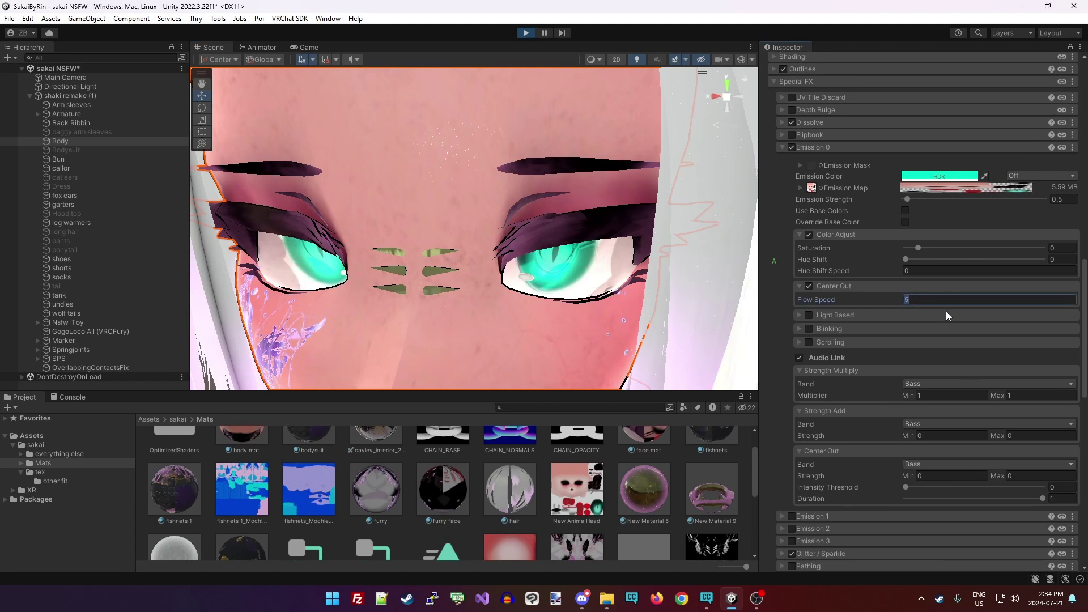
{"action": "type", "text": "1"}
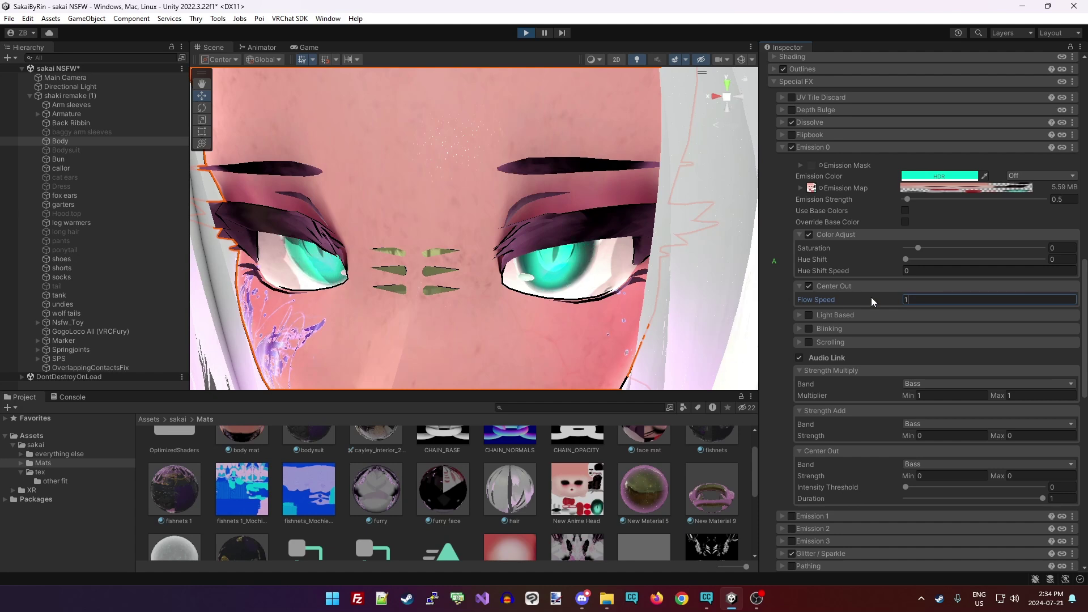
{"action": "left_click", "coordinate": [809, 286]}
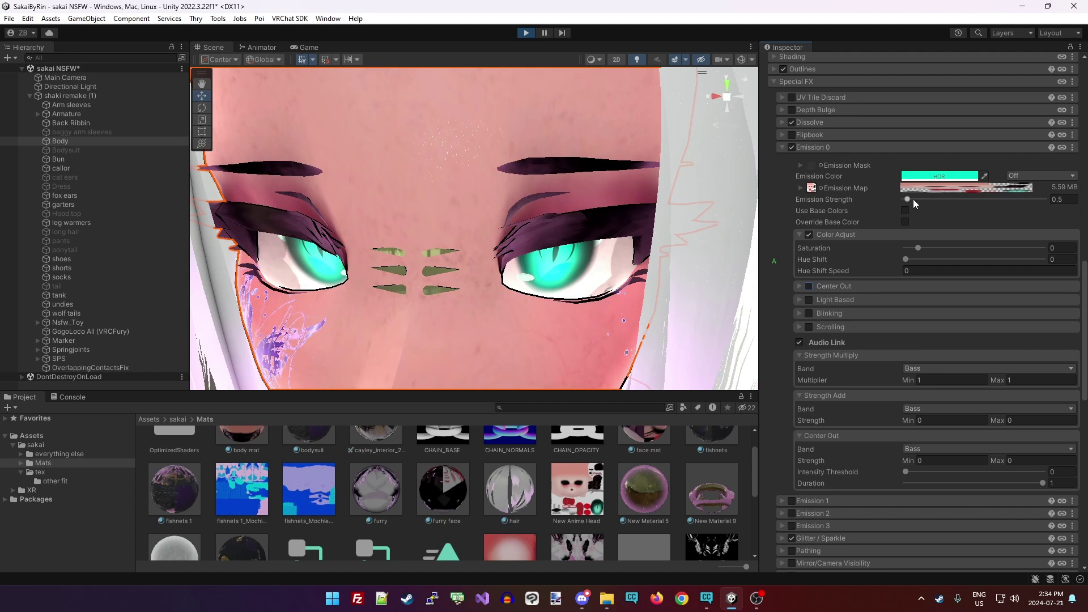
Try an Emission Strength of 5 for Emission 0 and restore it to 0.5.
{"action": "left_click", "coordinate": [1052, 199]}
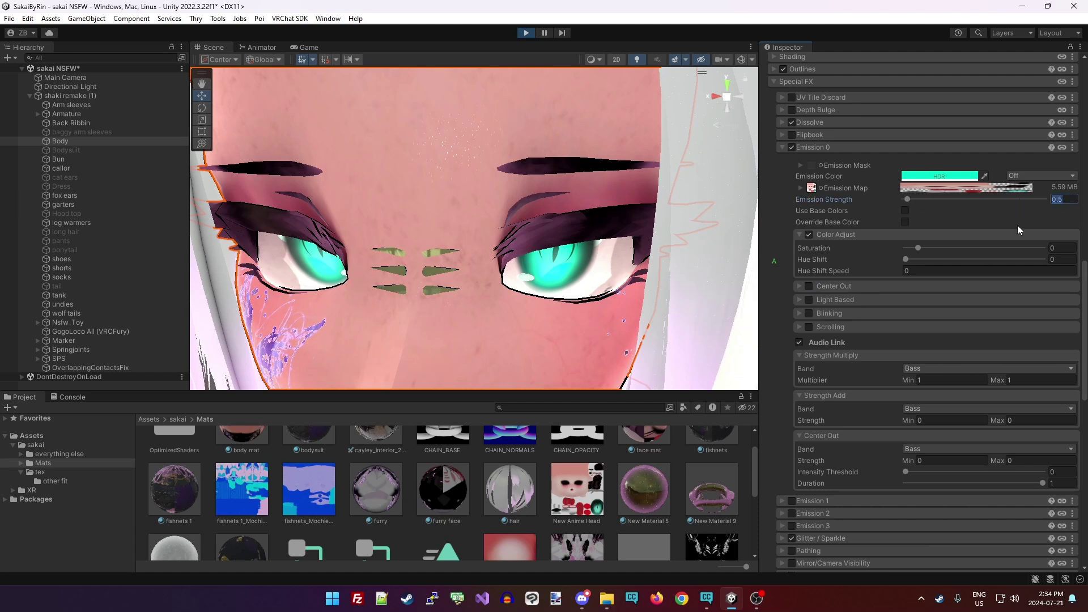
{"action": "type", "text": "5"}
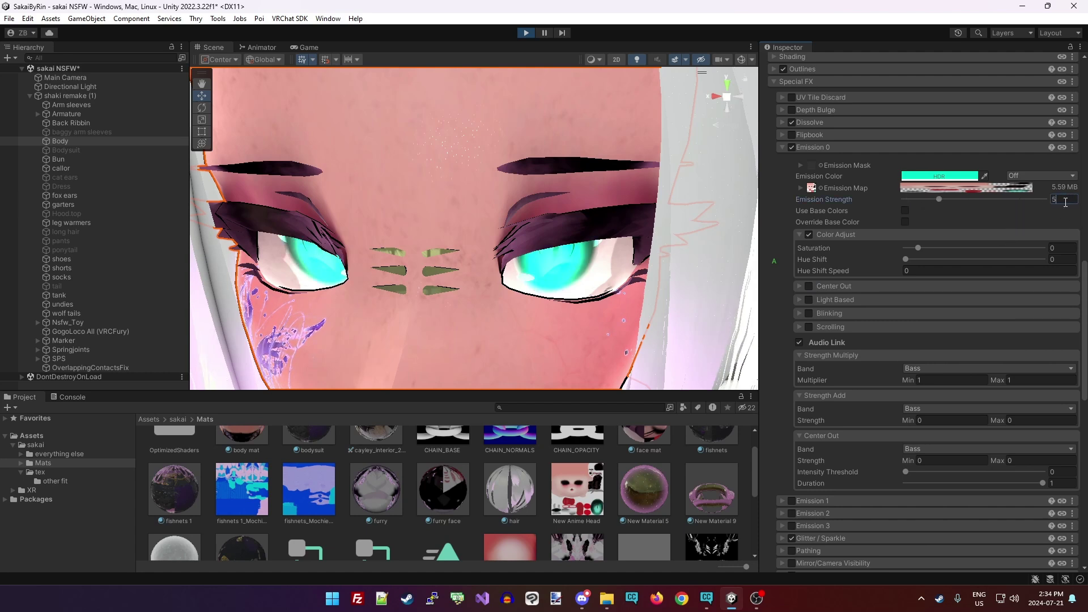
{"action": "key", "text": "BackSpace"}
{"action": "type", "text": ".5"}
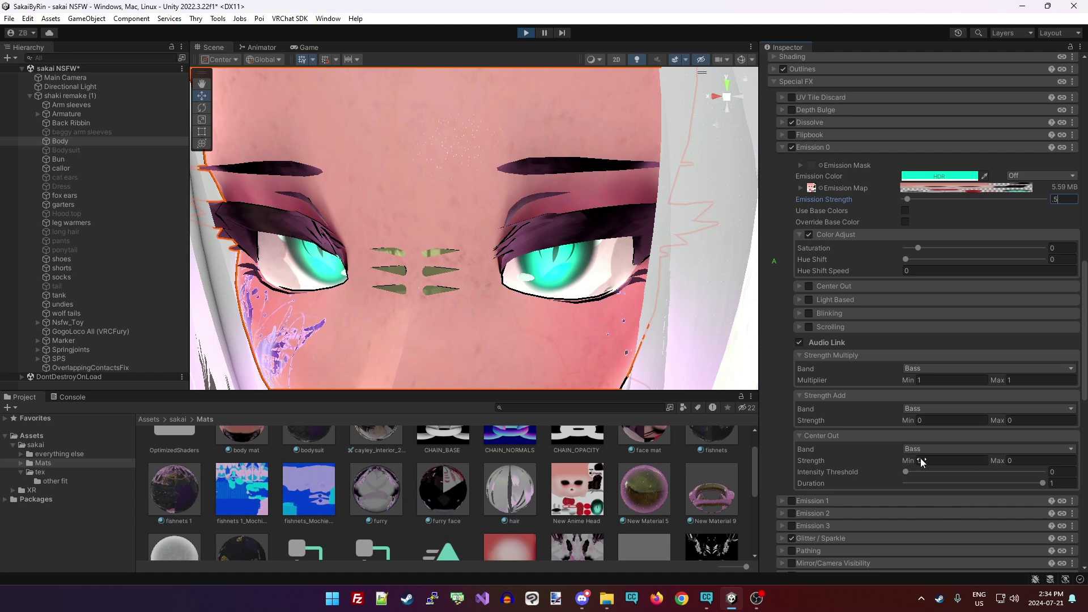
Review the available audio bands for Emission 0's Strength Multiply, keeping Bass.
{"action": "left_click", "coordinate": [920, 368]}
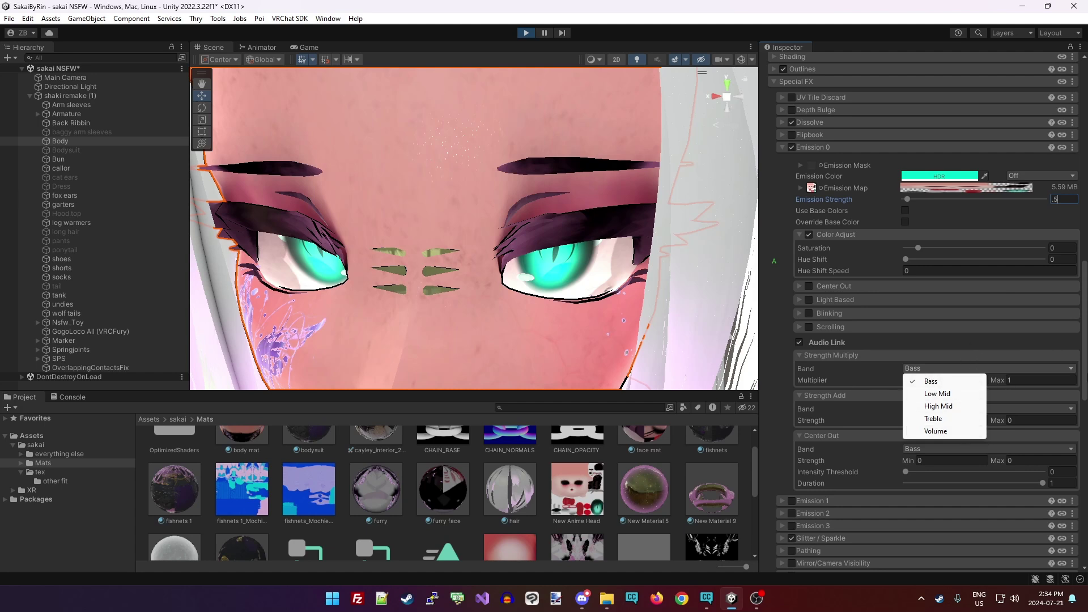
{"action": "left_click", "coordinate": [1054, 378]}
{"action": "left_click", "coordinate": [928, 370]}
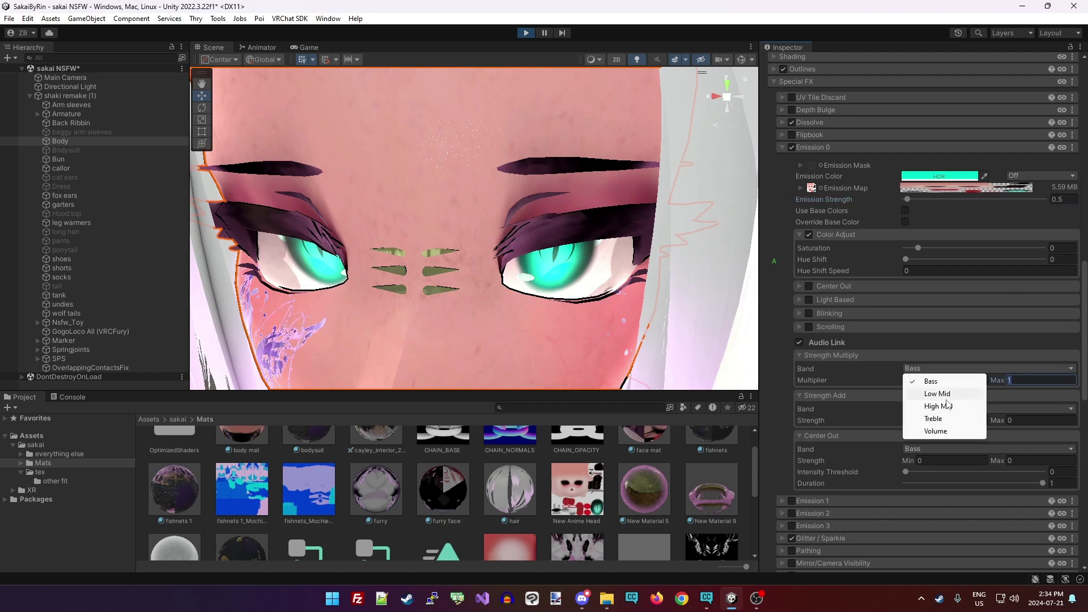
{"action": "left_click", "coordinate": [1030, 380]}
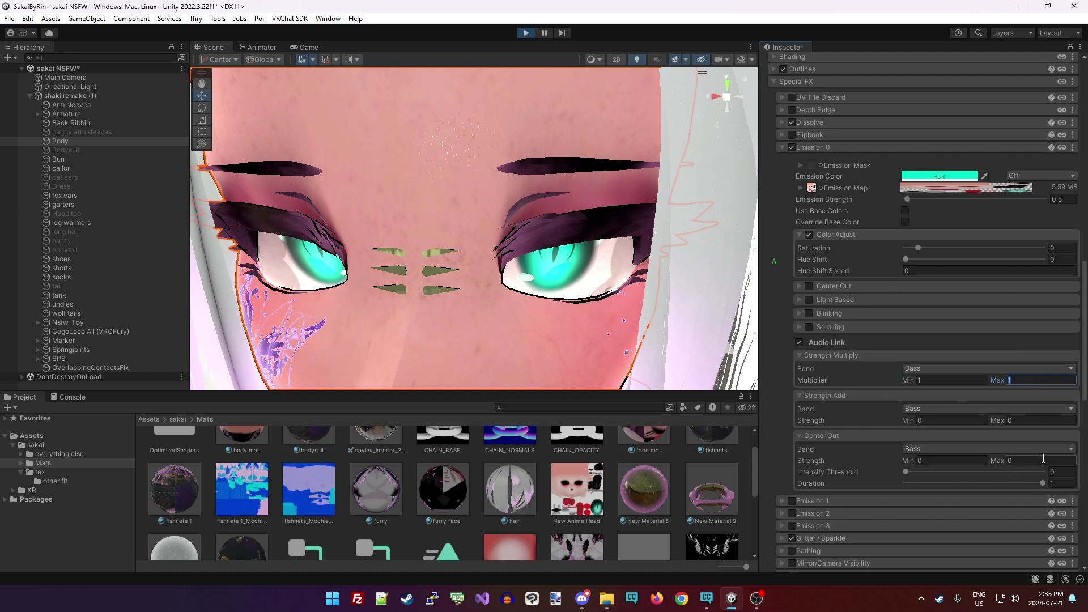
Collapse the Audio Link Center Out settings and set the Strength Multiply multiplier to Min 0.1 and Max 2.
{"action": "left_click", "coordinate": [816, 435]}
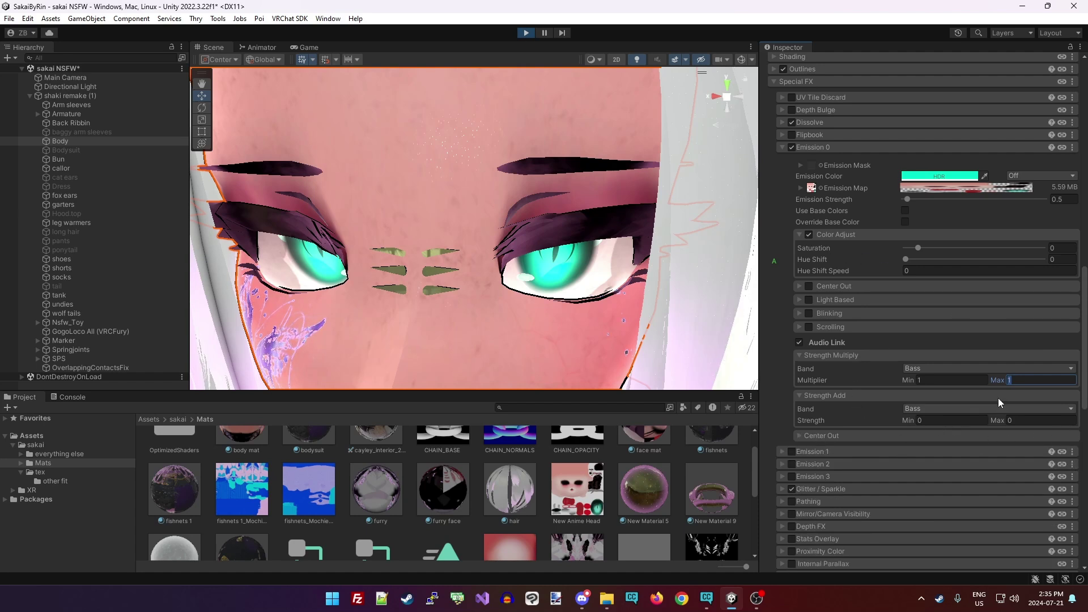
{"action": "type", "text": ".1"}
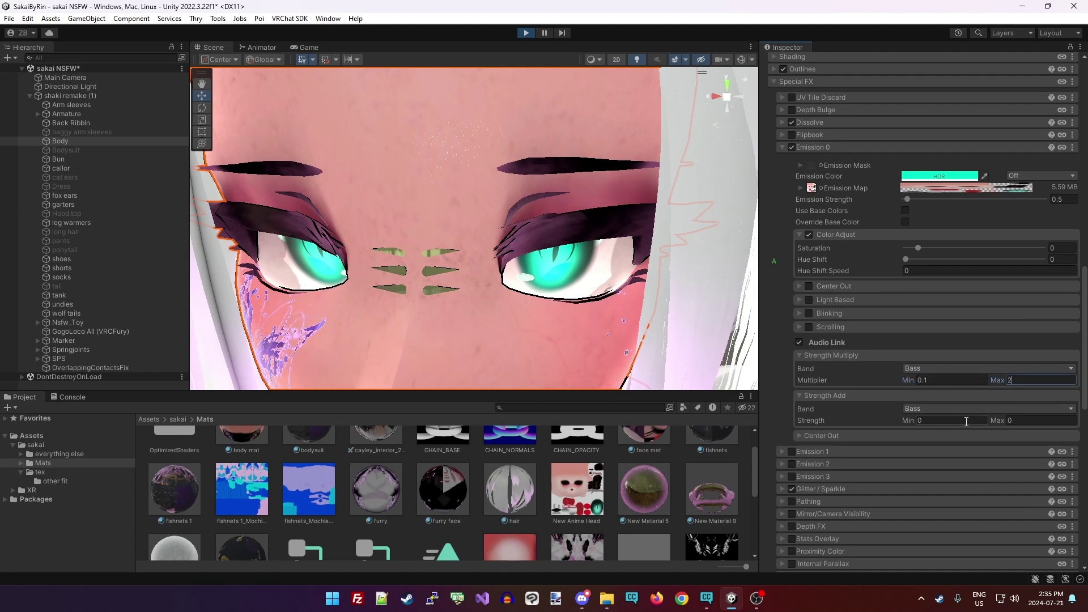
{"action": "type", "text": "2"}
Set Emission 0's Strength Add strength to Min 0.5 and Max 7.
{"action": "left_click", "coordinate": [964, 420]}
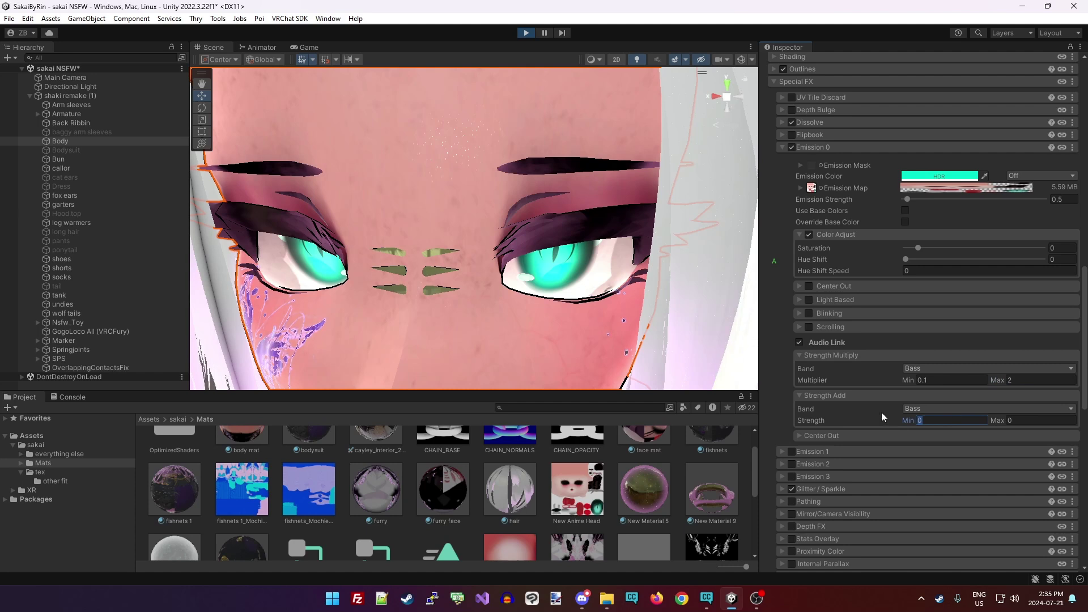
{"action": "left_click", "coordinate": [1023, 421]}
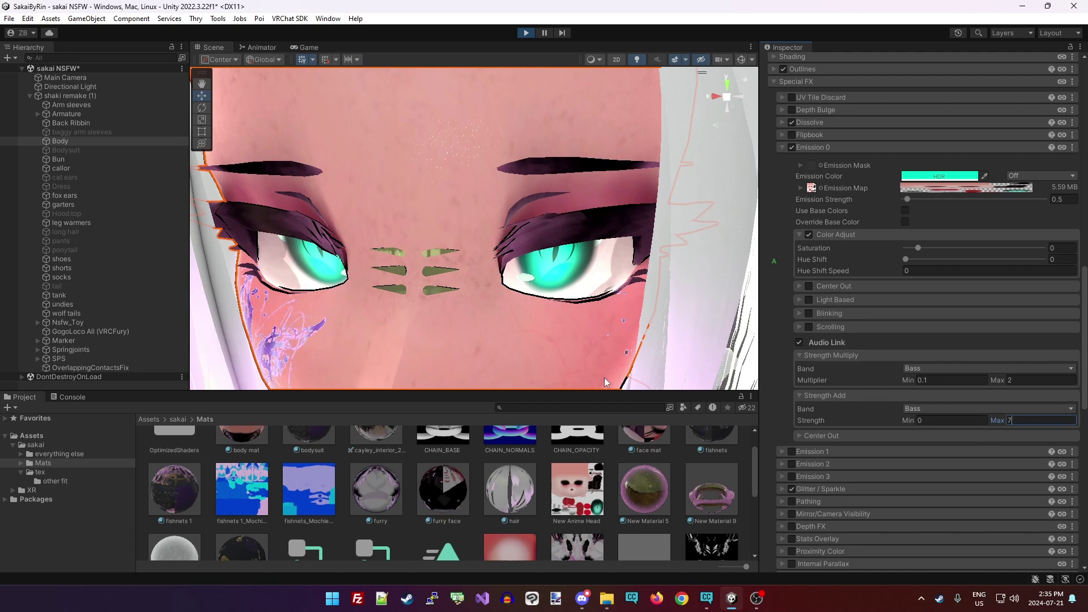
{"action": "left_click", "coordinate": [931, 383]}
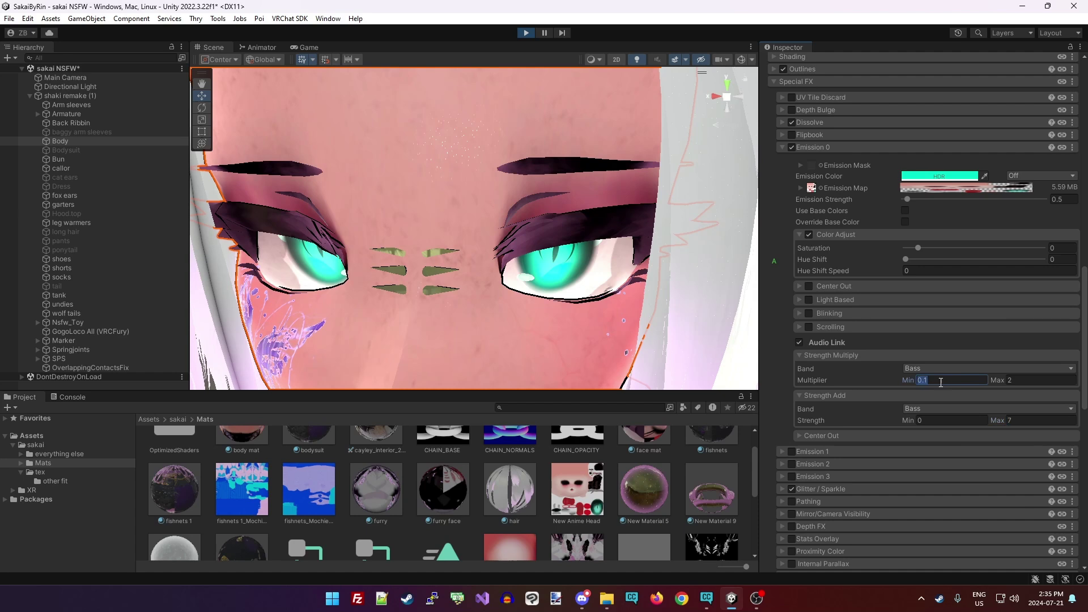
{"action": "left_click", "coordinate": [932, 420]}
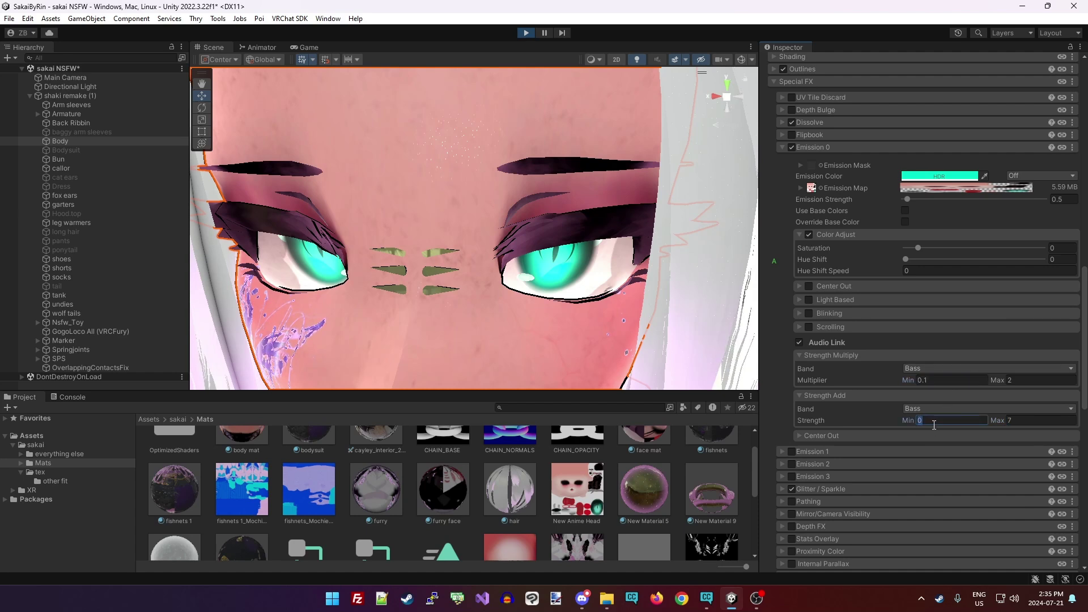
{"action": "type", "text": ".5"}
{"action": "left_click", "coordinate": [1014, 419]}
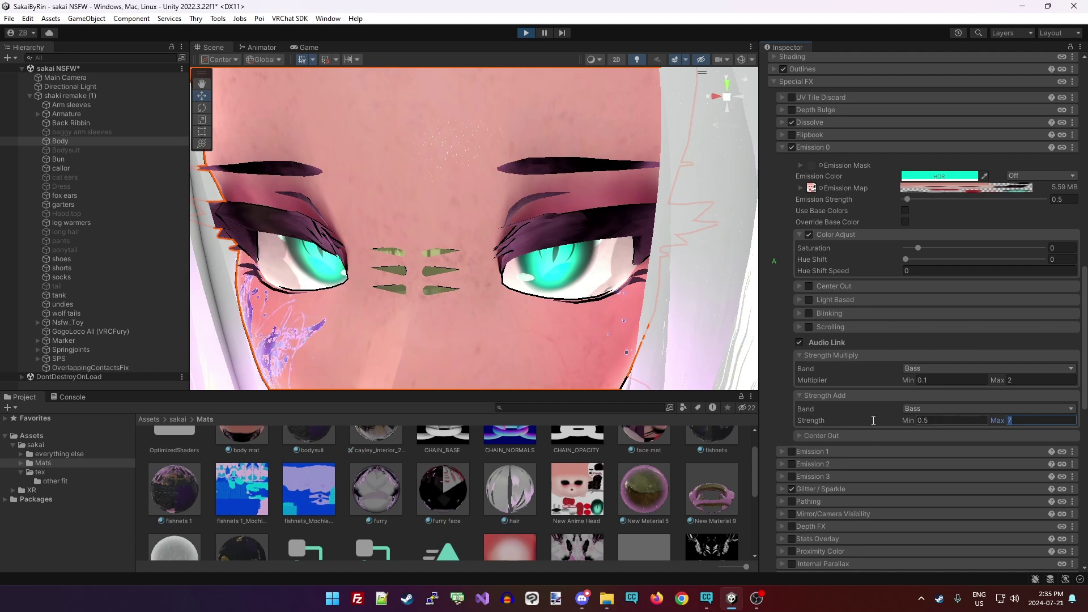
{"action": "left_click", "coordinate": [936, 421]}
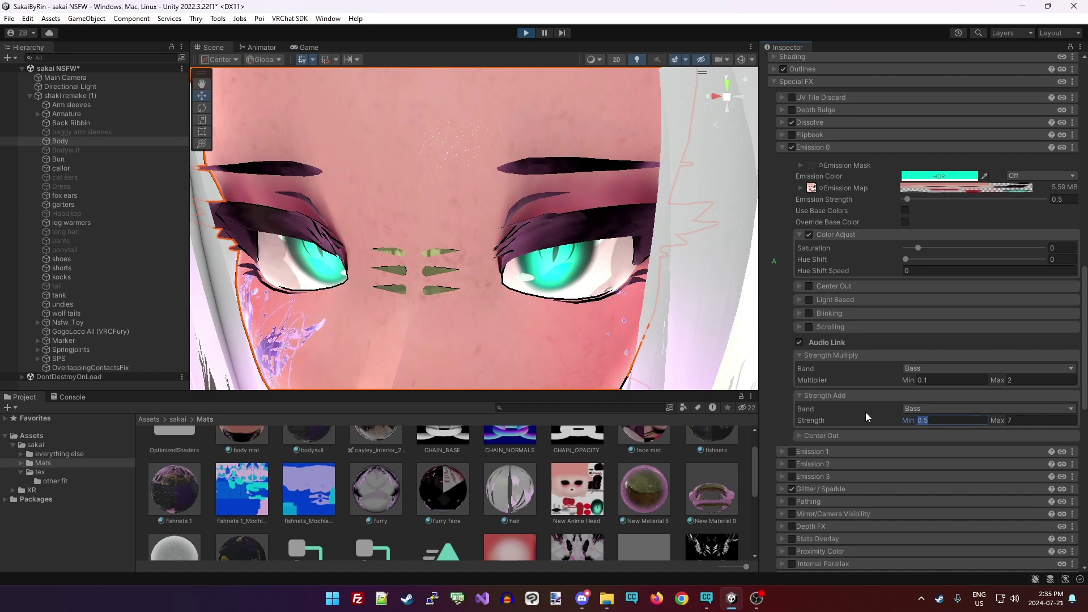
Expand the material's main Audio Link Overrides and toggle Band Overrides off and back on.
{"action": "scroll", "coordinate": [865, 418], "scroll_direction": "down", "scroll_amount": 3}
{"action": "scroll", "coordinate": [826, 403], "scroll_direction": "up", "scroll_amount": 2}
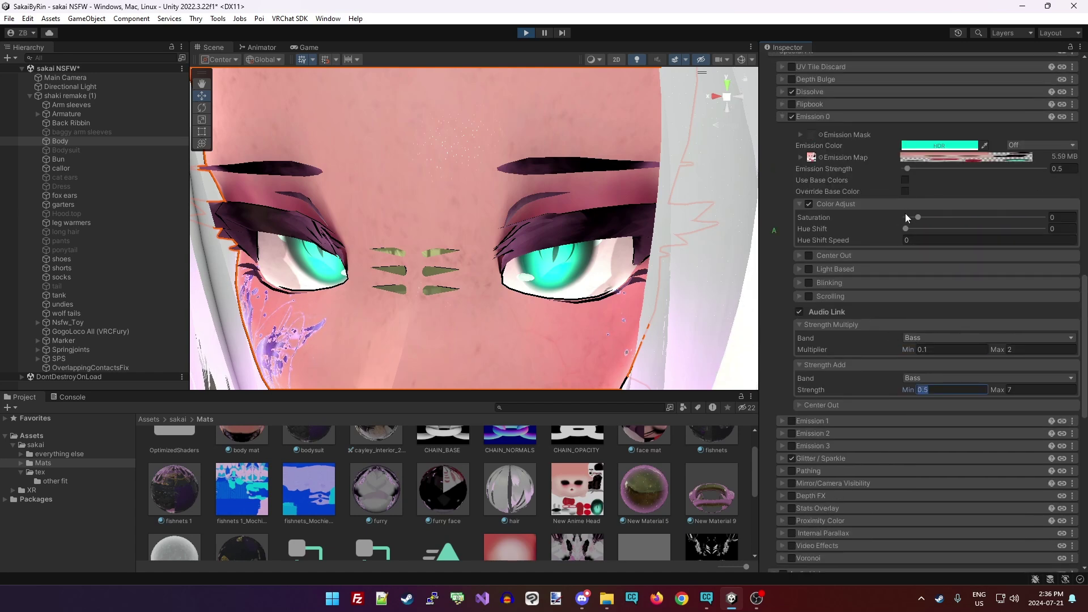
{"action": "scroll", "coordinate": [942, 351], "scroll_direction": "down", "scroll_amount": 5}
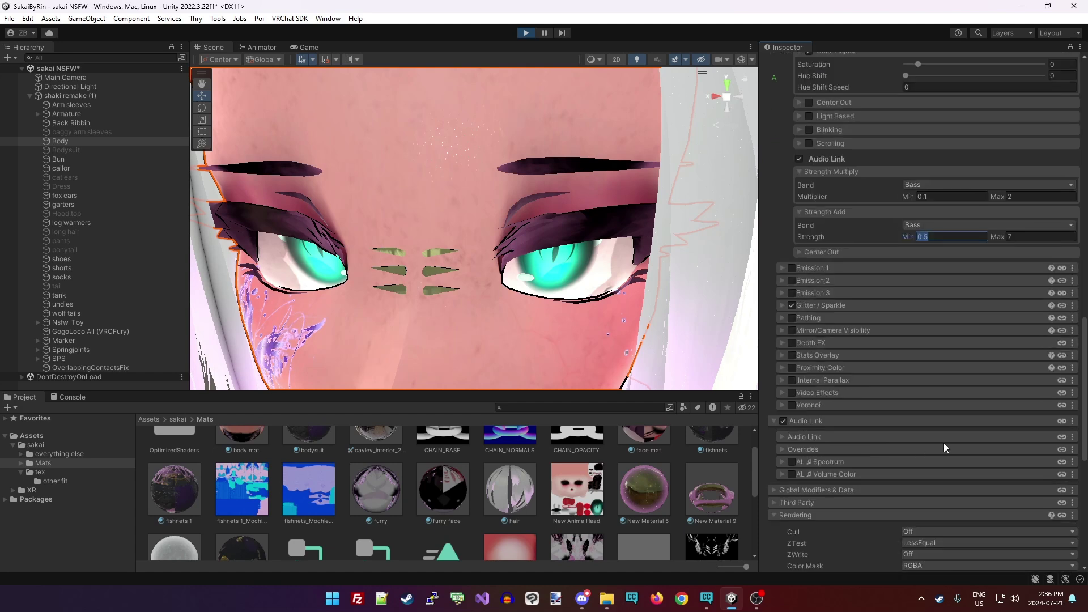
{"action": "left_click", "coordinate": [783, 449]}
{"action": "scroll", "coordinate": [855, 505], "scroll_direction": "down", "scroll_amount": 2}
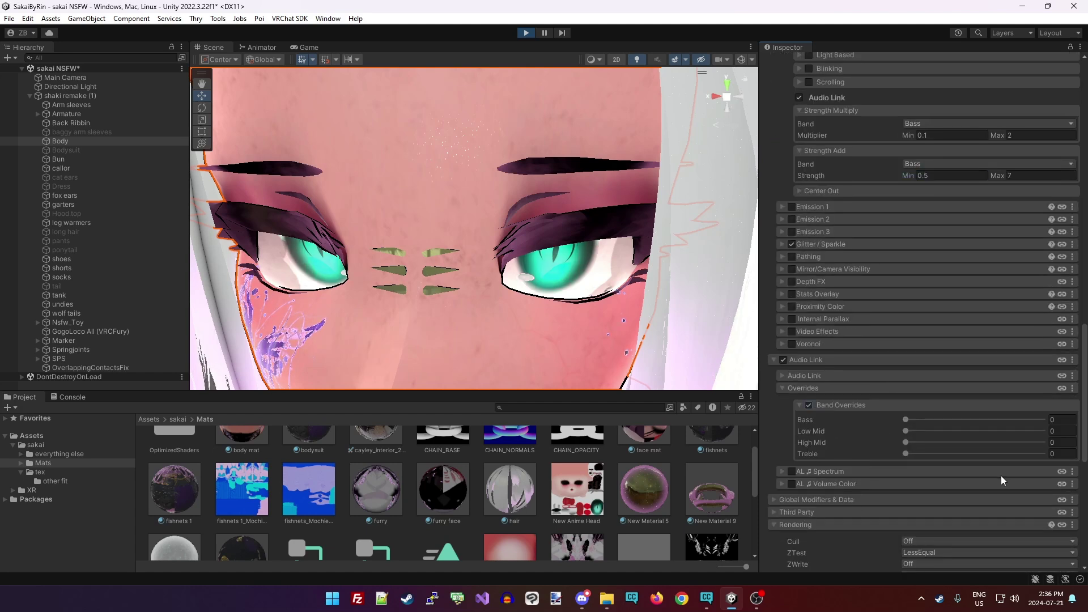
{"action": "left_click", "coordinate": [809, 405]}
{"action": "left_click", "coordinate": [809, 405]}
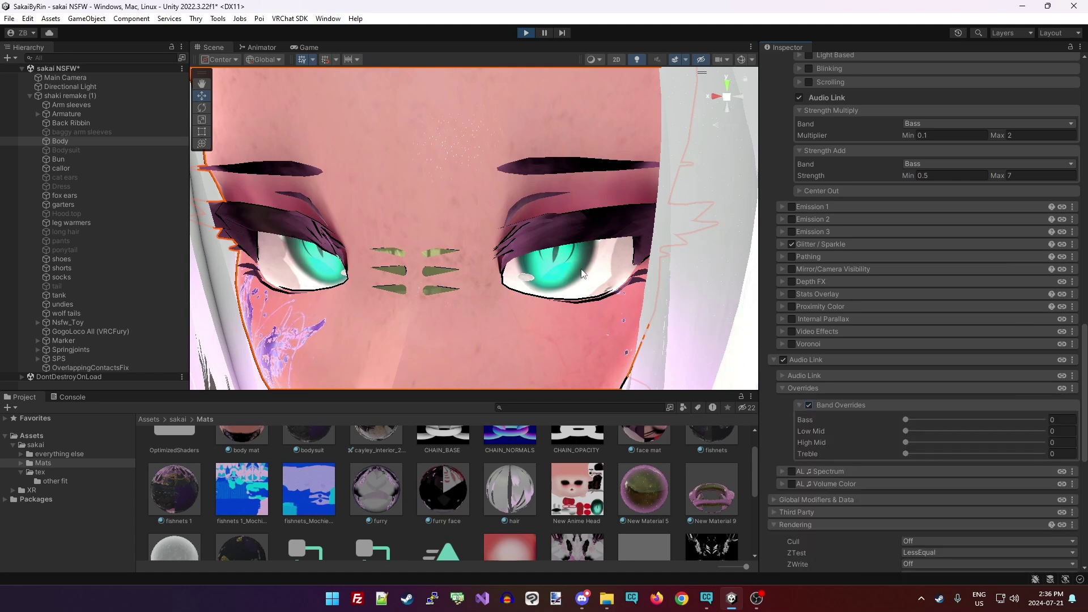
Try a Strength Multiply minimum of 0 for Emission 0, toggling Band Overrides off and on to compare.
{"action": "scroll", "coordinate": [835, 301], "scroll_direction": "up", "scroll_amount": 4}
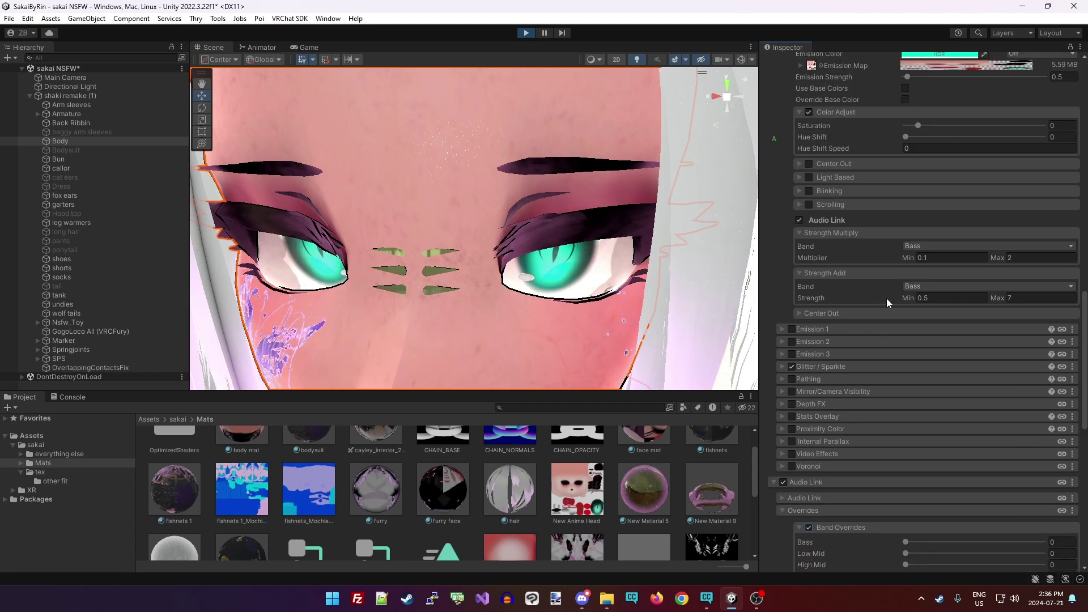
{"action": "left_click", "coordinate": [930, 258]}
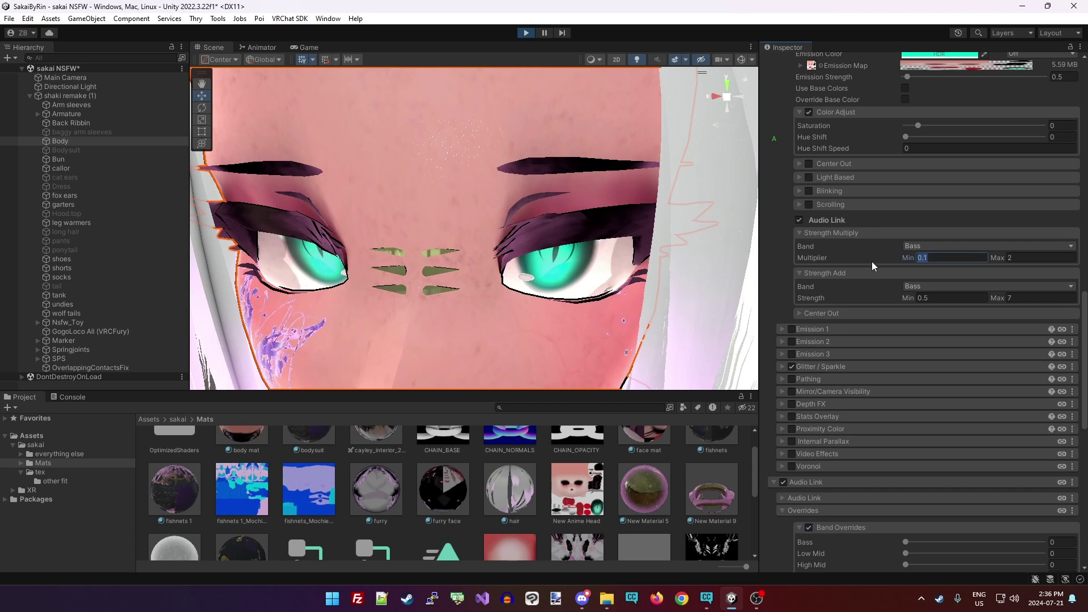
{"action": "type", "text": "0"}
{"action": "scroll", "coordinate": [900, 307], "scroll_direction": "down", "scroll_amount": 2}
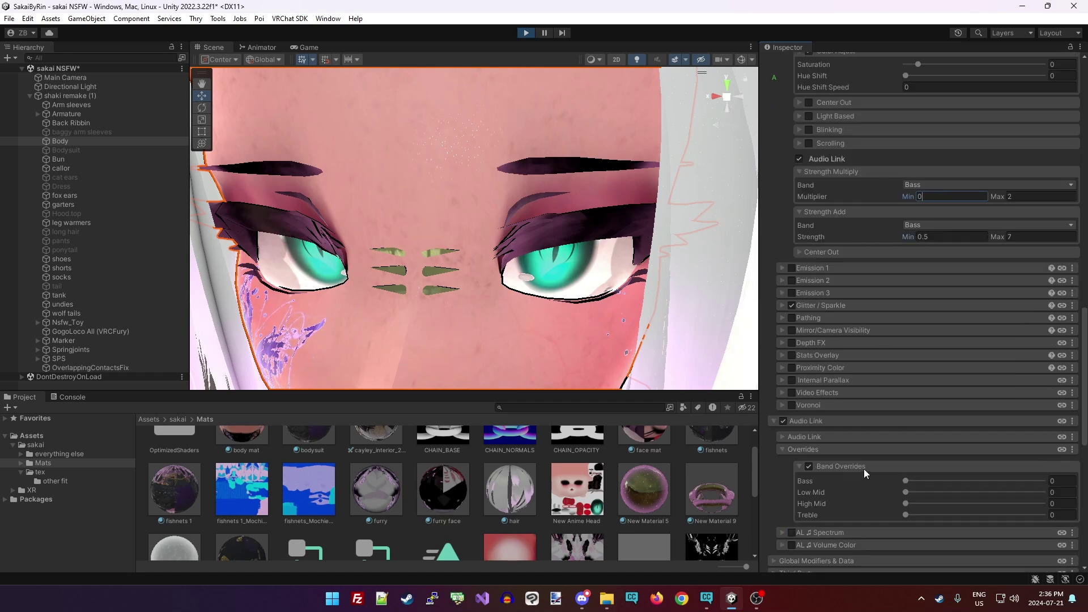
{"action": "left_click", "coordinate": [806, 462]}
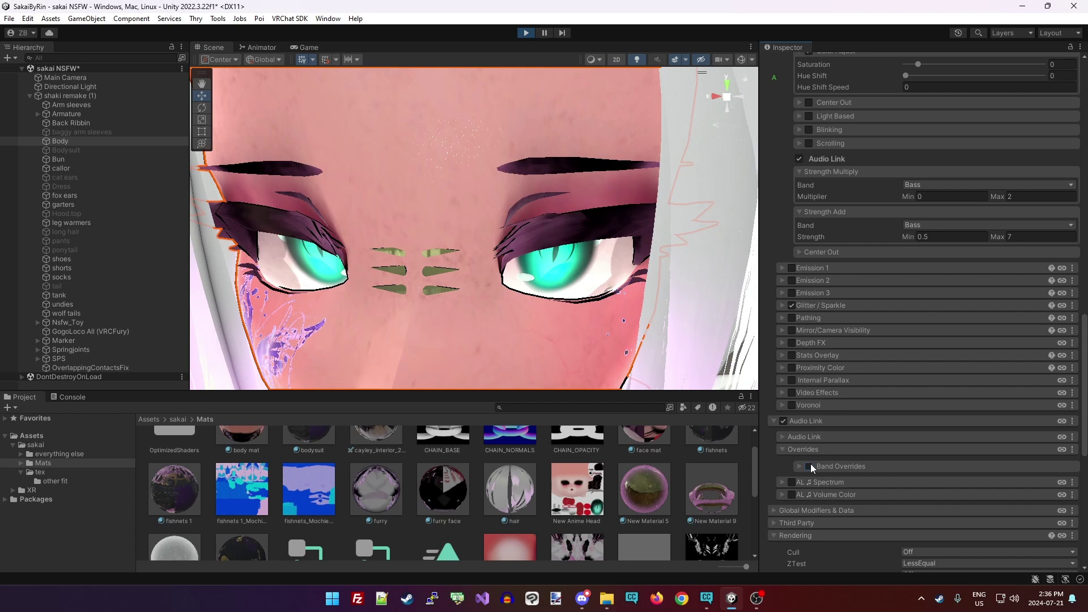
{"action": "left_click", "coordinate": [809, 463]}
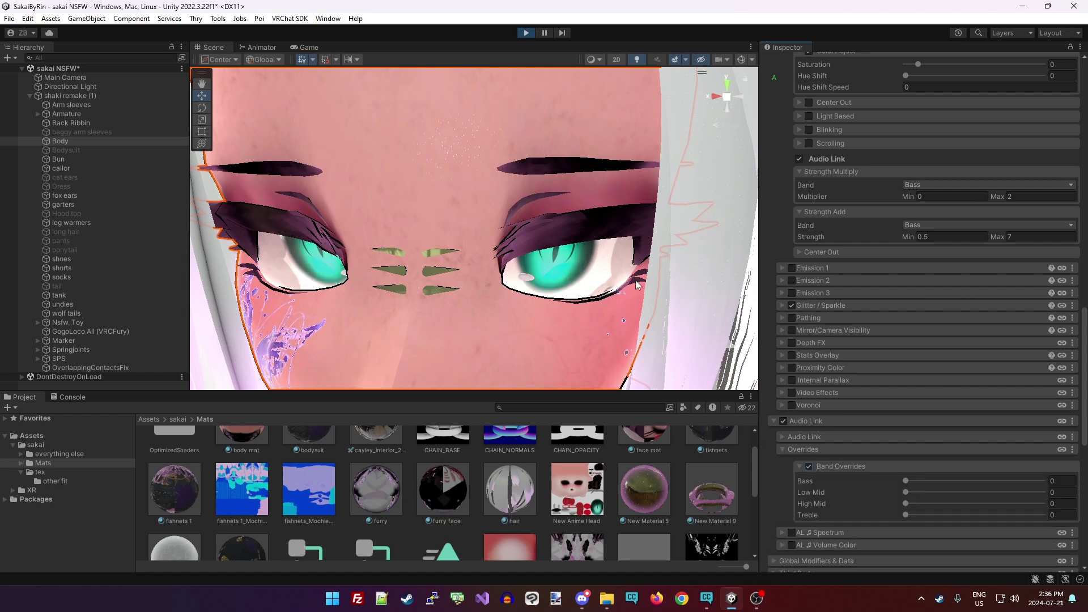
Set the Strength Multiply minimum to 1 and switch Band Overrides off and back on to compare the glow.
{"action": "left_click", "coordinate": [945, 195]}
{"action": "type", "text": "1"}
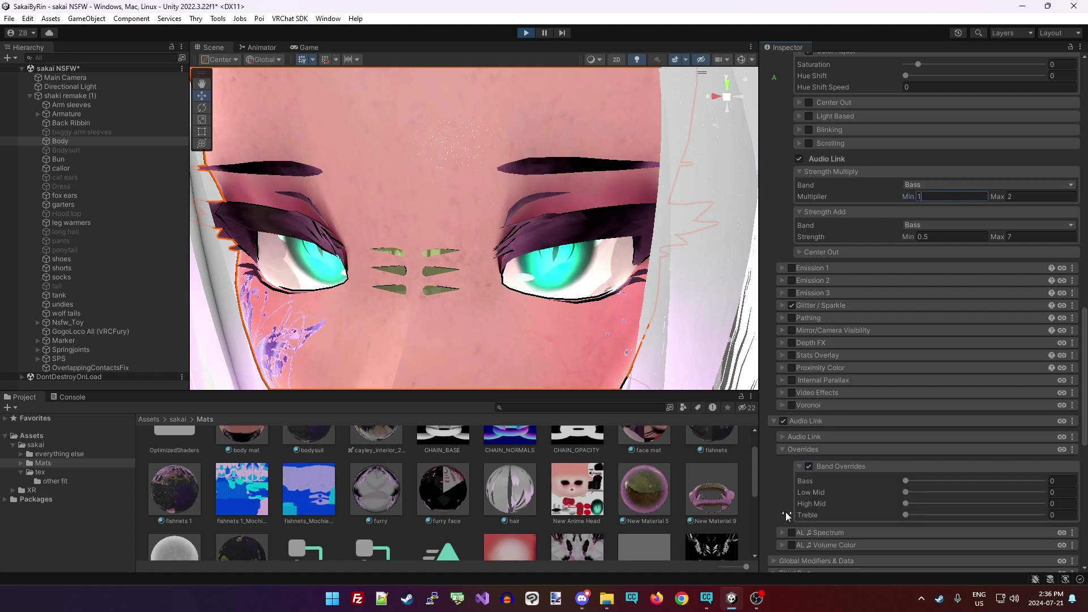
{"action": "left_click", "coordinate": [809, 466]}
{"action": "left_click", "coordinate": [809, 466]}
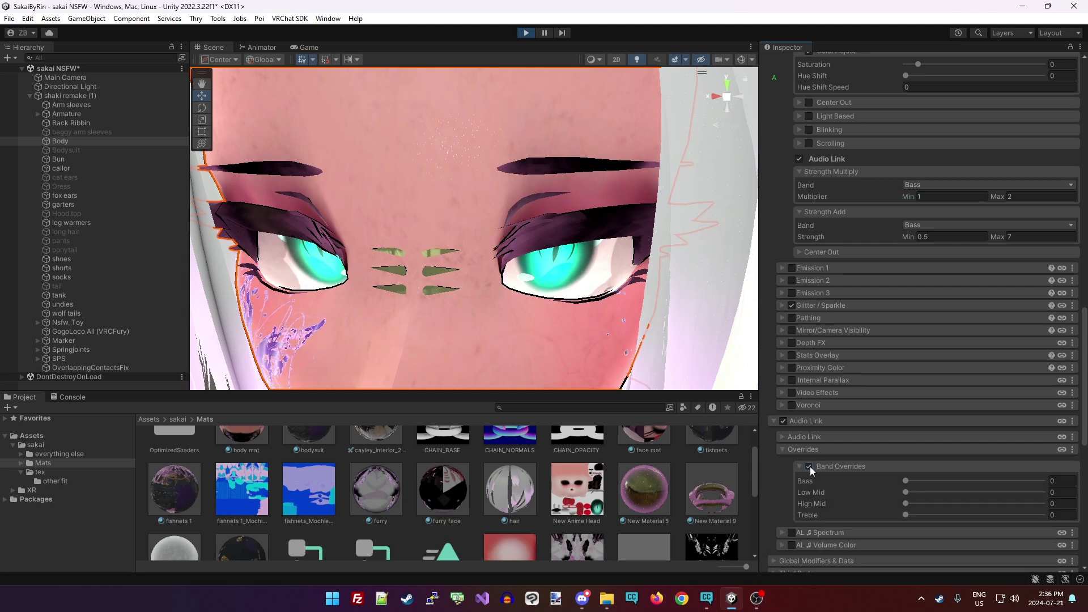
Set Emission 0's Strength Add minimum to 0.
{"action": "scroll", "coordinate": [919, 266], "scroll_direction": "up", "scroll_amount": 1}
{"action": "scroll", "coordinate": [918, 266], "scroll_direction": "up", "scroll_amount": 3}
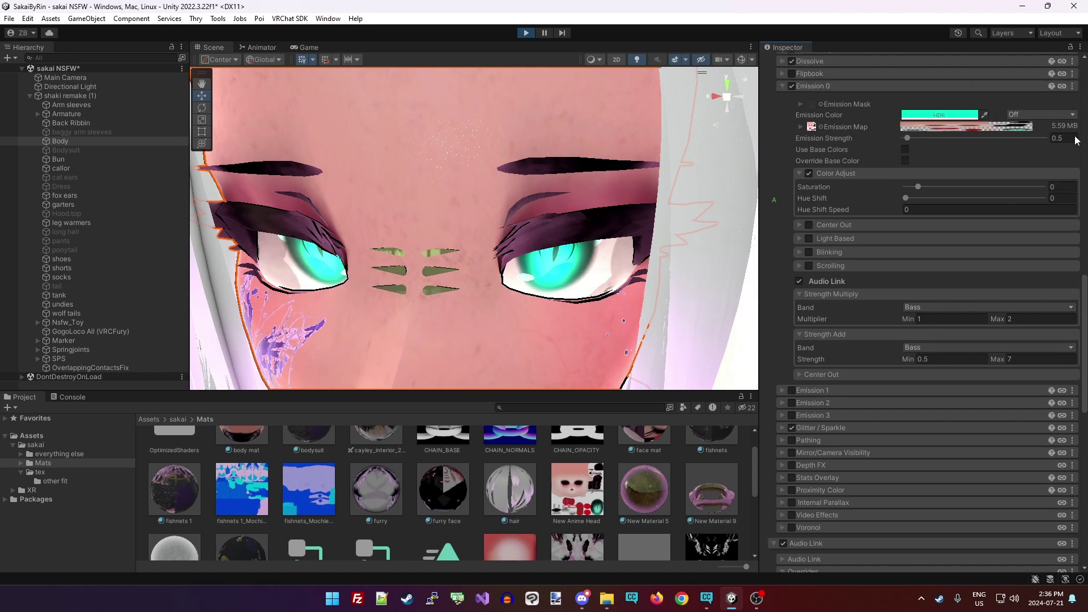
{"action": "left_click", "coordinate": [938, 361]}
{"action": "type", "text": "0"}
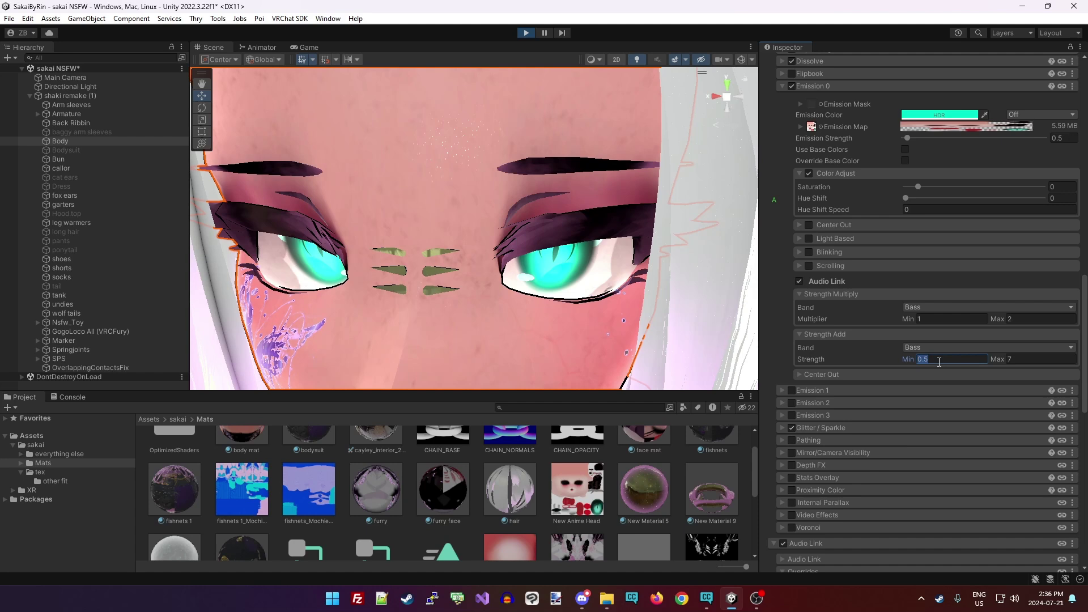
Toggle the Audio Link Band Overrides off and back on to compare the eye glow.
{"action": "scroll", "coordinate": [916, 392], "scroll_direction": "down", "scroll_amount": 2}
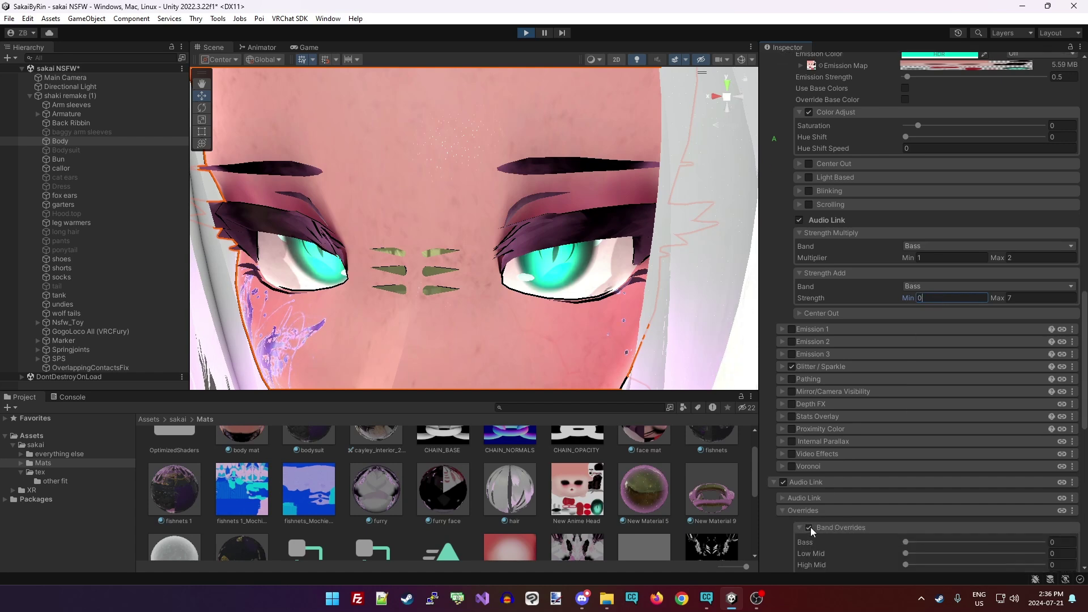
{"action": "left_click", "coordinate": [810, 527]}
{"action": "left_click", "coordinate": [810, 527]}
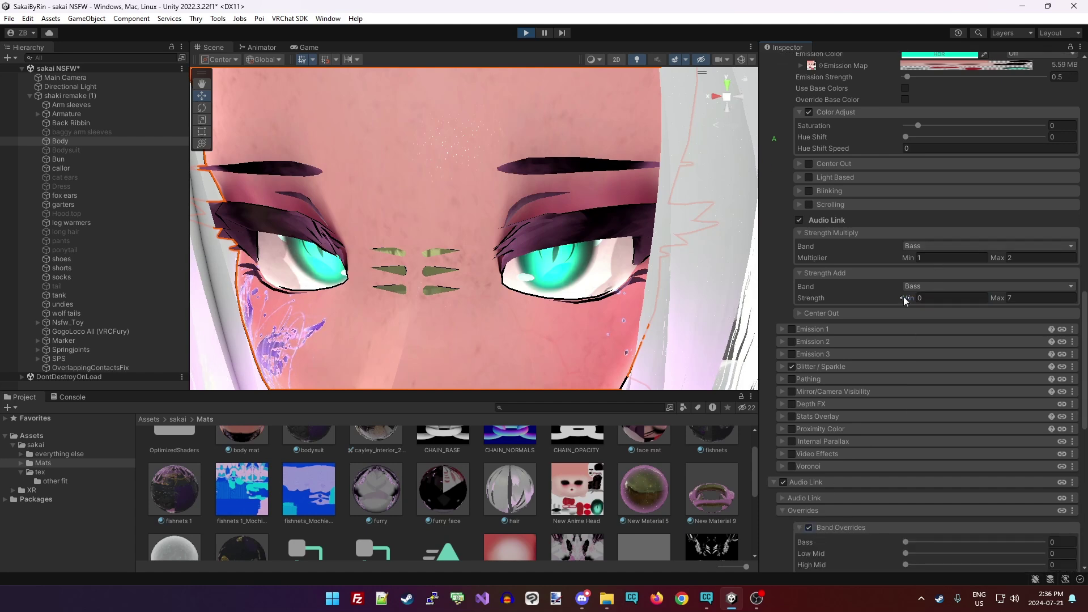
{"action": "scroll", "coordinate": [893, 338], "scroll_direction": "up", "scroll_amount": 1}
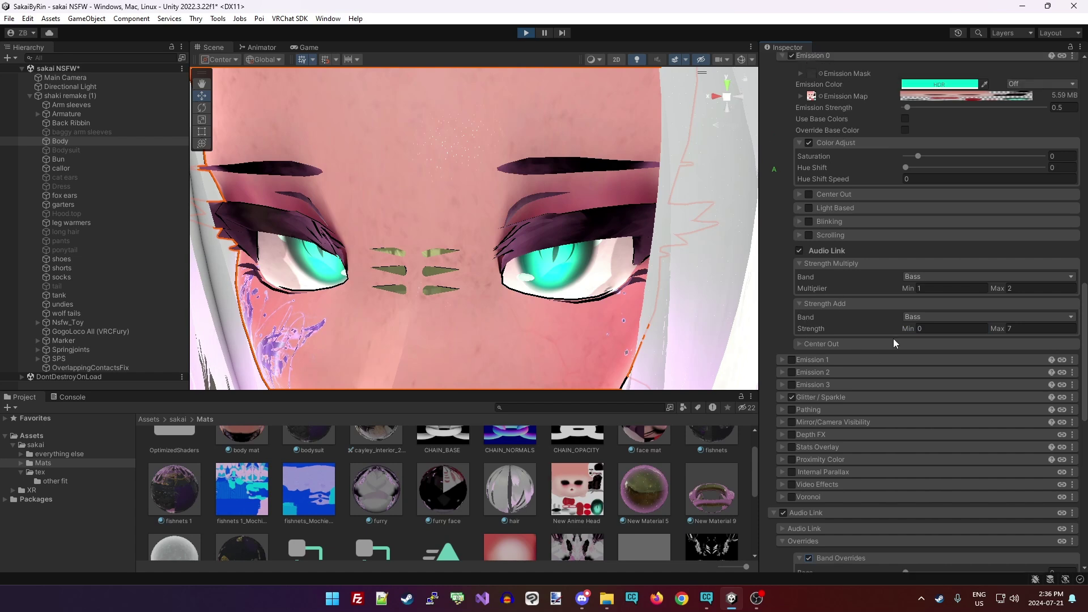
{"action": "scroll", "coordinate": [893, 343], "scroll_direction": "up", "scroll_amount": 2}
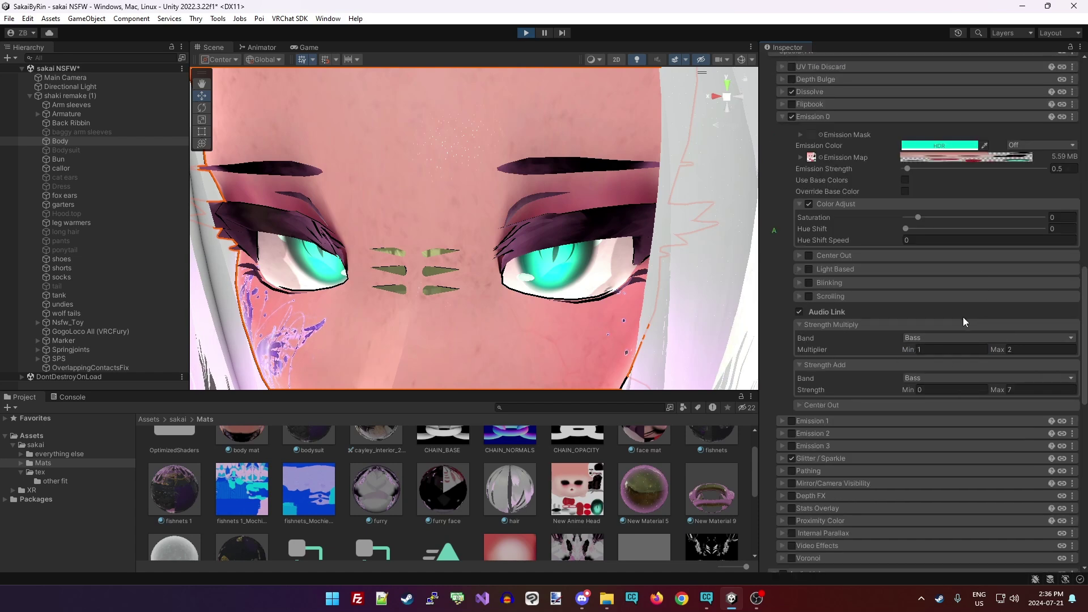
Raise the Bass band override to 1 to preview the peak eye glow.
{"action": "scroll", "coordinate": [946, 340], "scroll_direction": "down", "scroll_amount": 5}
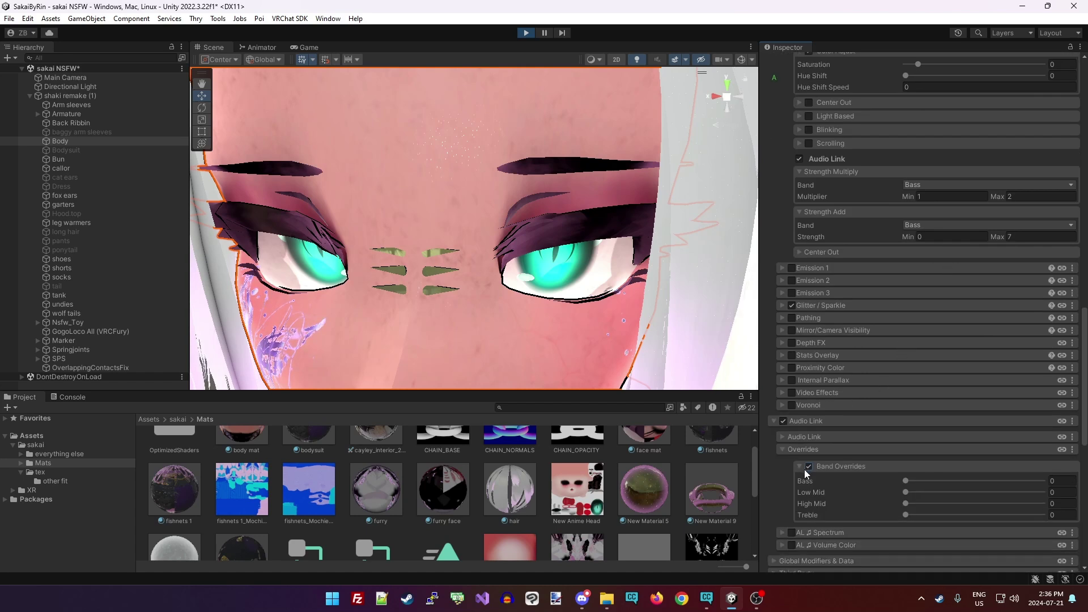
{"action": "scroll", "coordinate": [877, 466], "scroll_direction": "up", "scroll_amount": 2}
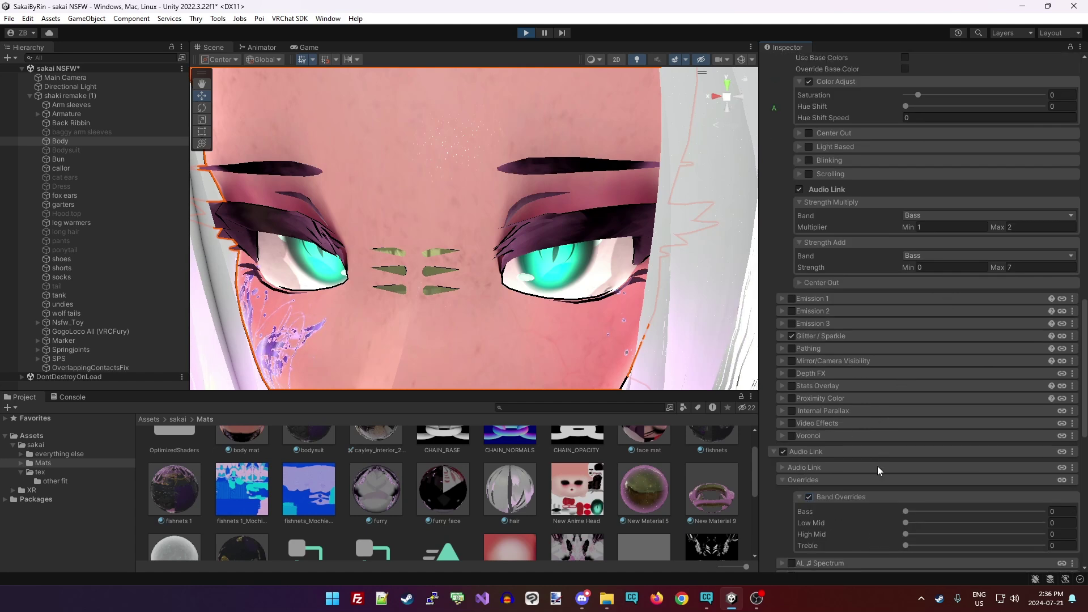
{"action": "scroll", "coordinate": [1030, 151], "scroll_direction": "up", "scroll_amount": 2}
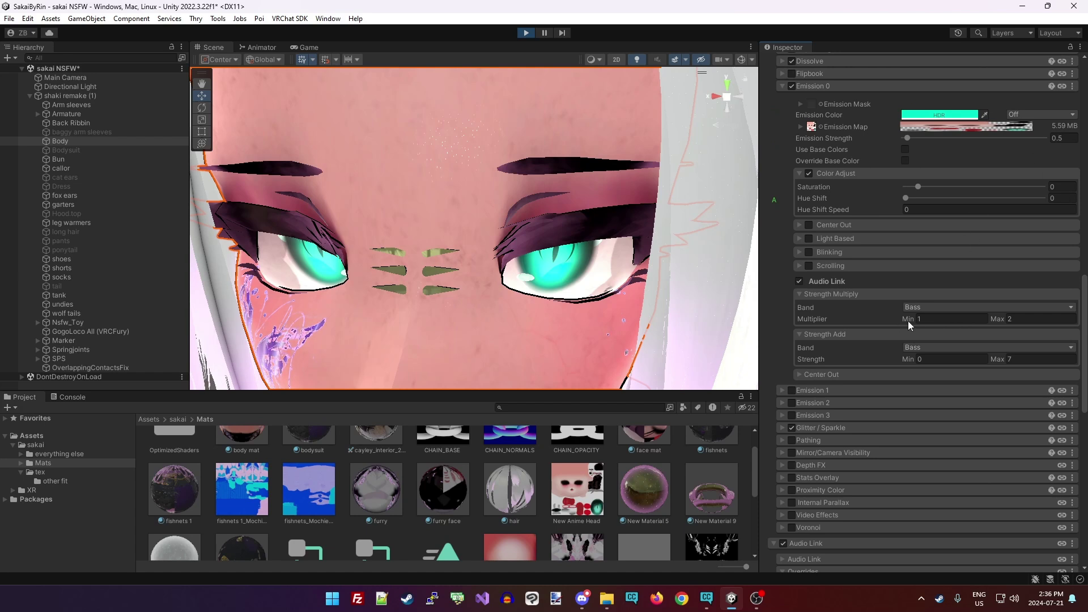
{"action": "scroll", "coordinate": [929, 351], "scroll_direction": "down", "scroll_amount": 3}
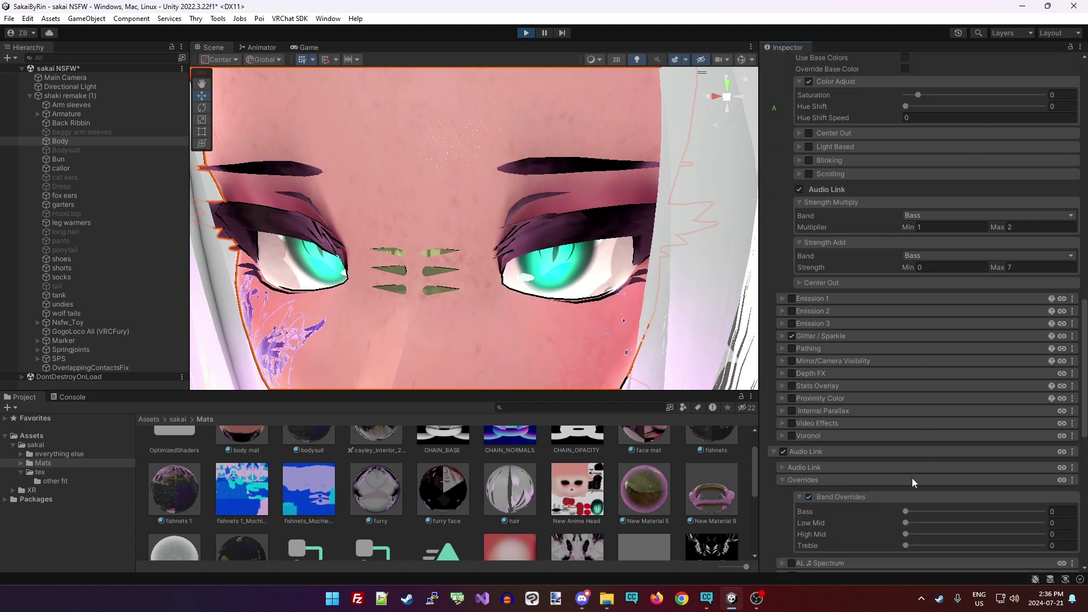
{"action": "left_click_drag", "start_coordinate": [907, 508], "coordinate": [807, 523]}
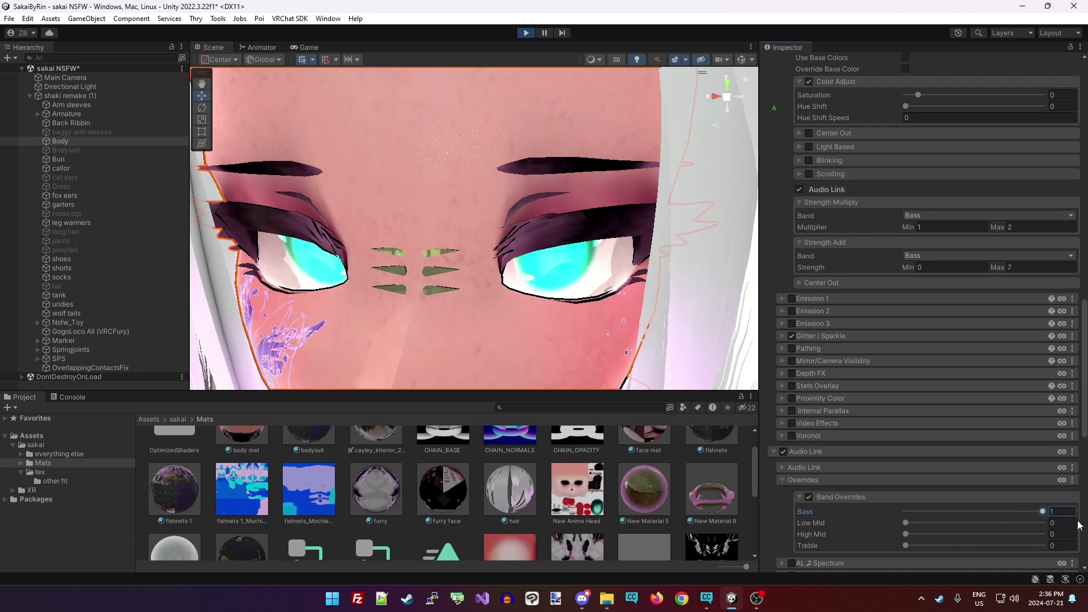
{"action": "left_click_drag", "start_coordinate": [905, 511], "coordinate": [1048, 511]}
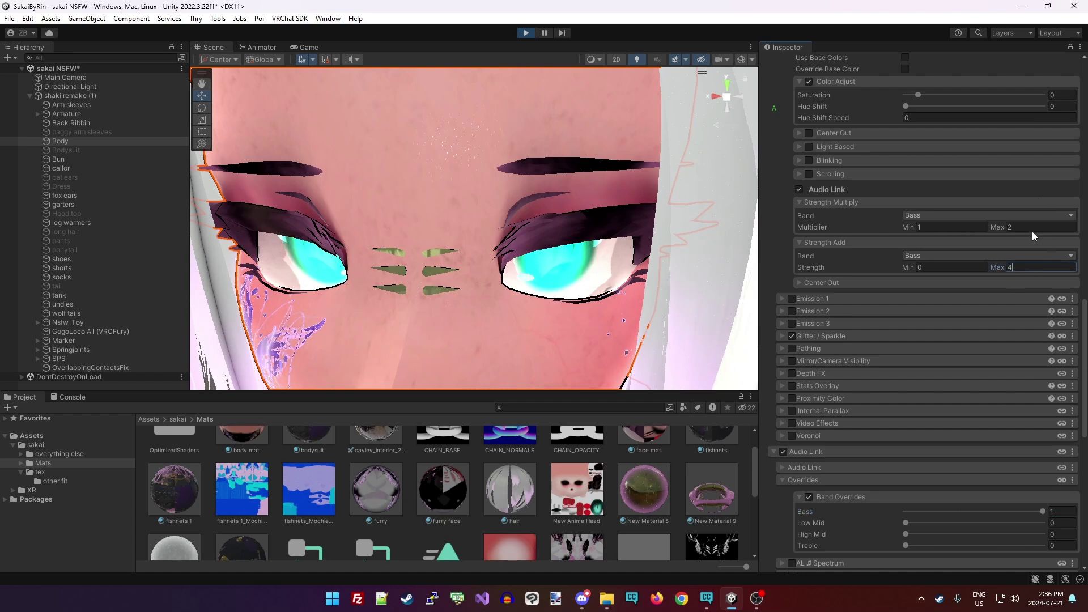
Set Emission 0's Strength Multiply maximum to 1.5 and Strength Add maximum to 4, and turn Band Overrides off.
{"action": "type", "text": "1.5"}
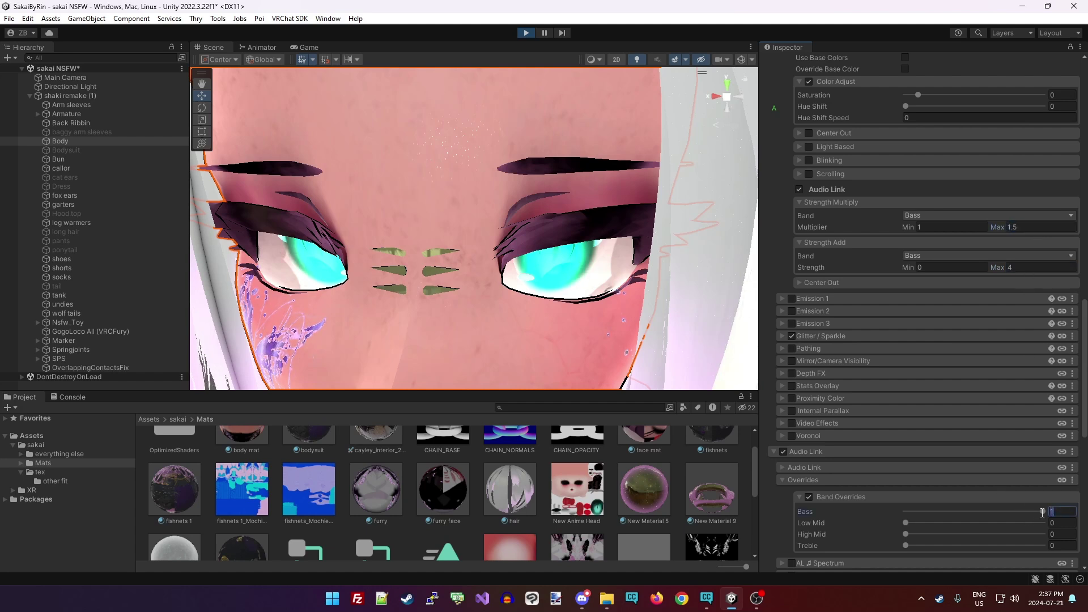
{"action": "left_click_drag", "start_coordinate": [1041, 511], "coordinate": [789, 536]}
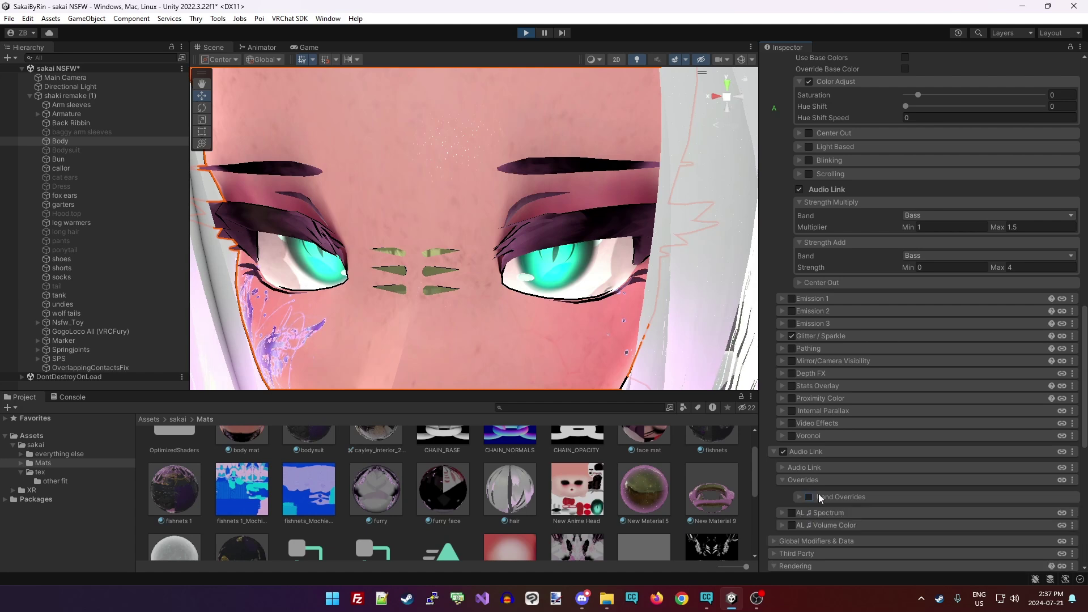
{"action": "scroll", "coordinate": [850, 464], "scroll_direction": "up", "scroll_amount": 4}
{"action": "scroll", "coordinate": [871, 440], "scroll_direction": "up", "scroll_amount": 1}
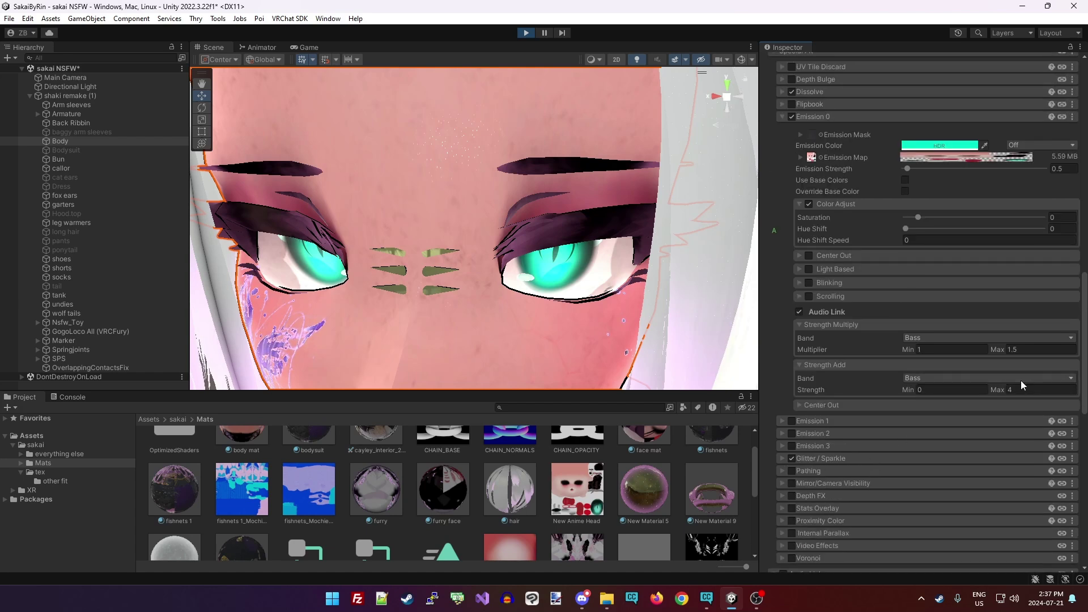
{"action": "scroll", "coordinate": [1017, 384], "scroll_direction": "up", "scroll_amount": 2}
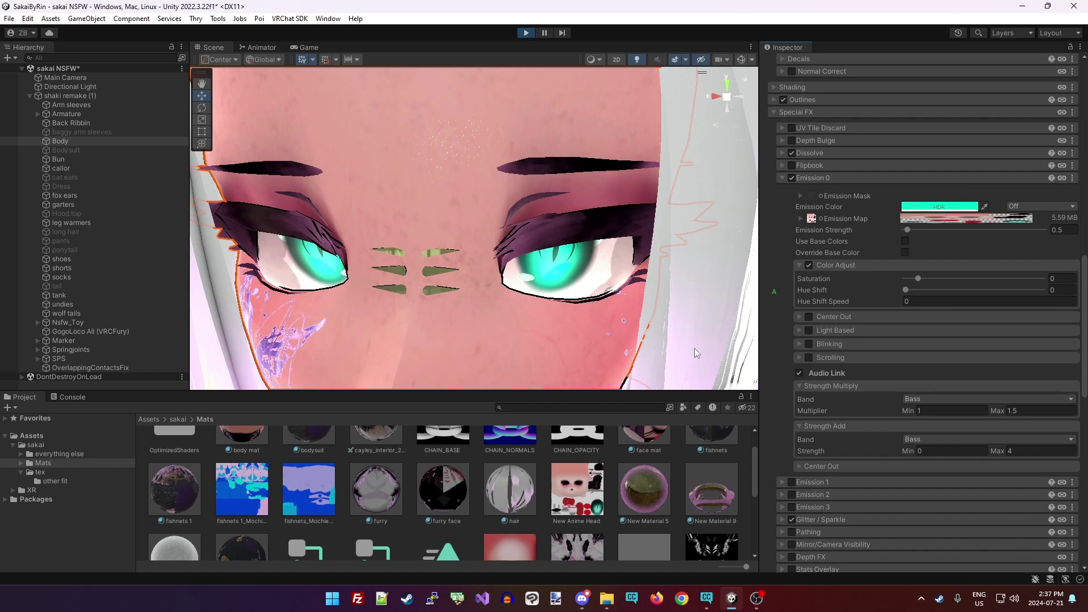
Disable Emission 0, collapse its settings, and expand and enable Emission 1.
{"action": "scroll", "coordinate": [567, 309], "scroll_direction": "down", "scroll_amount": 4}
{"action": "scroll", "coordinate": [545, 300], "scroll_direction": "down", "scroll_amount": 2}
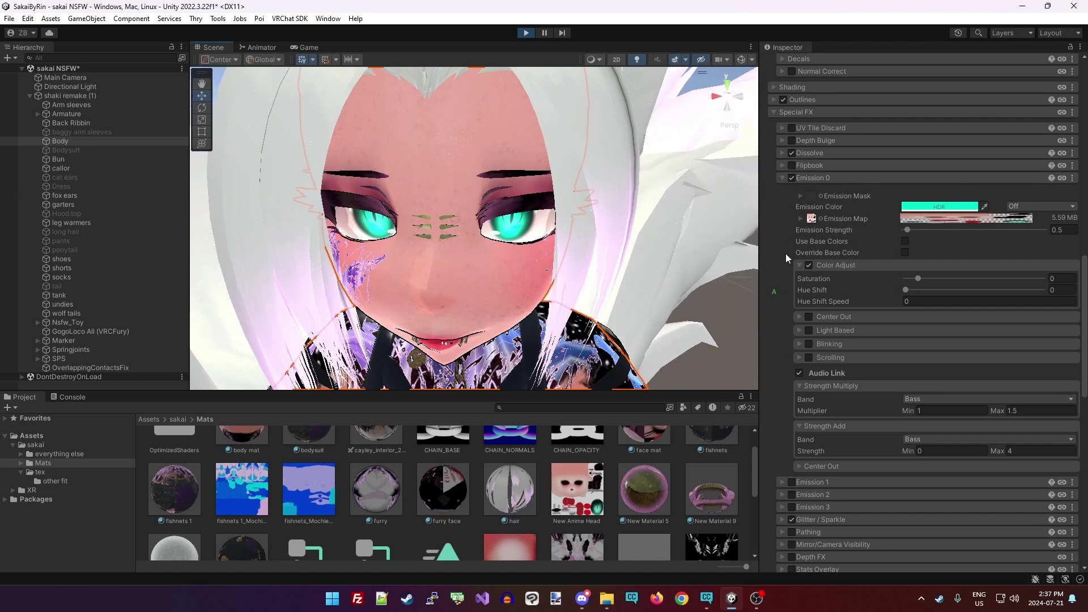
{"action": "left_click", "coordinate": [791, 178]}
{"action": "left_click", "coordinate": [783, 179]}
{"action": "left_click", "coordinate": [783, 190]}
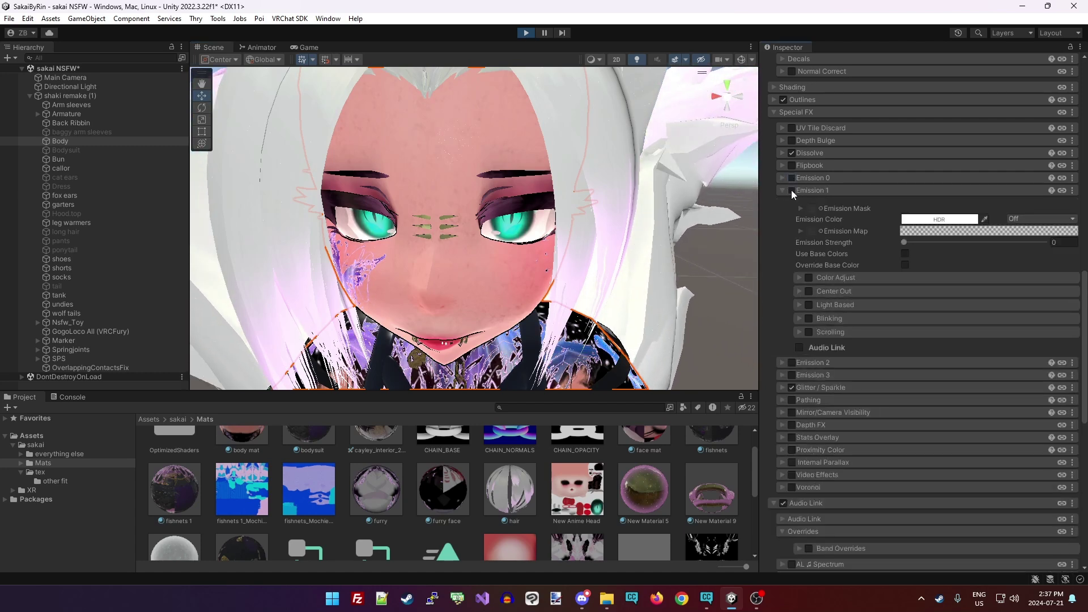
{"action": "left_click", "coordinate": [791, 189]}
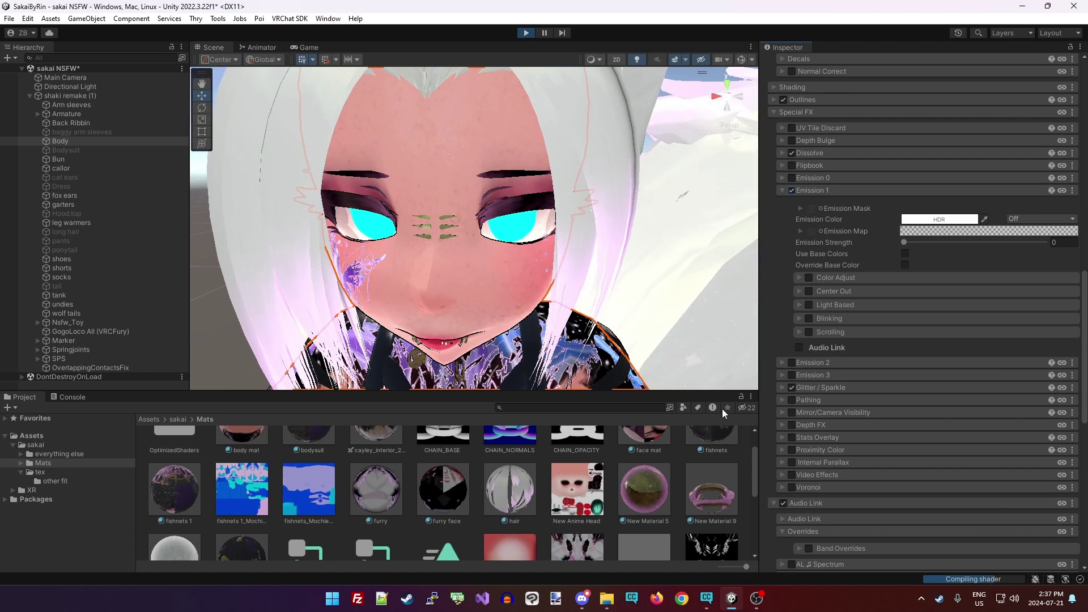
Locate Emission 0's emission map texture in the project and assign that New Anime Head texture as Emission 1's Emission Mask.
{"action": "left_click", "coordinate": [779, 177]}
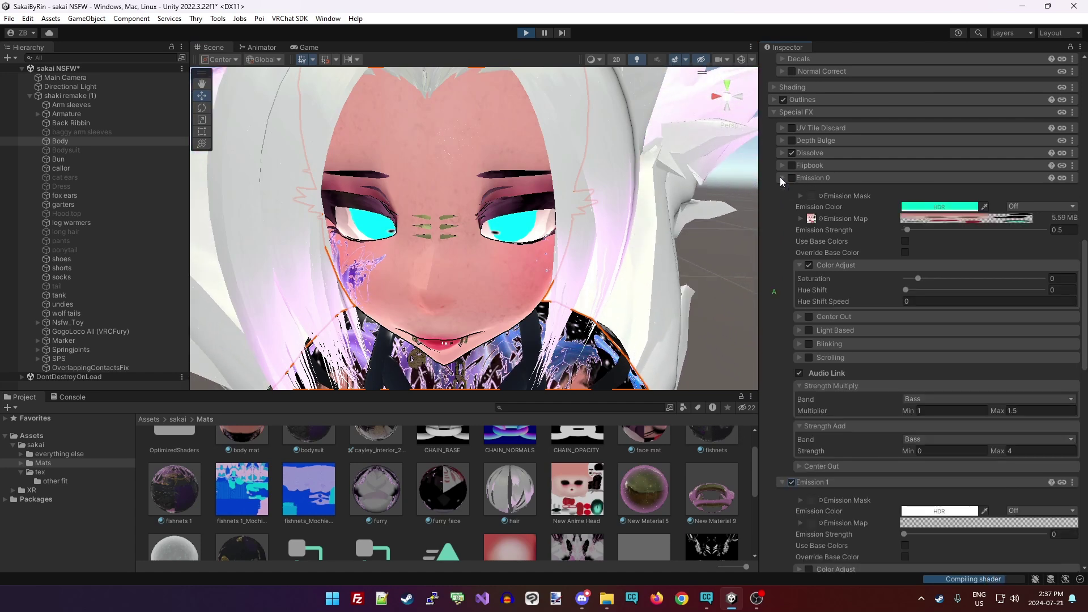
{"action": "left_click", "coordinate": [811, 219]}
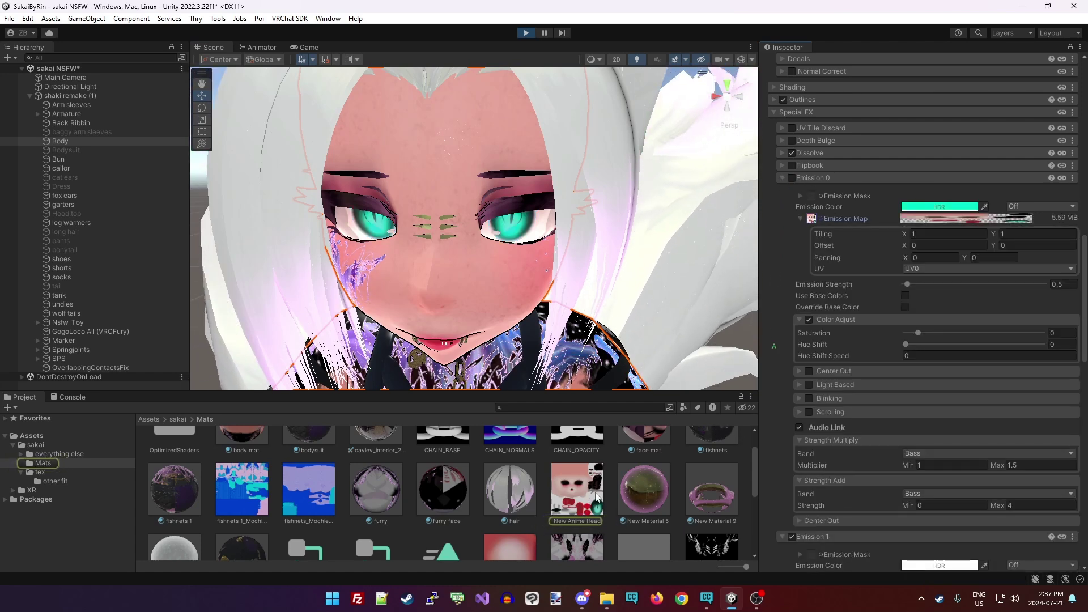
{"action": "scroll", "coordinate": [807, 352], "scroll_direction": "down", "scroll_amount": 5}
{"action": "scroll", "coordinate": [834, 169], "scroll_direction": "up", "scroll_amount": 2}
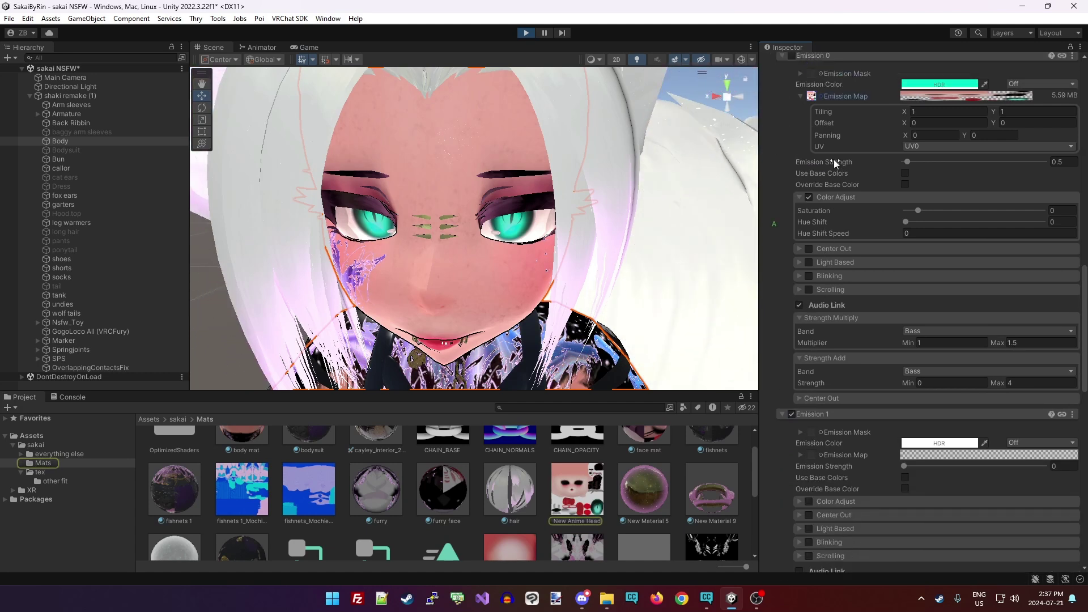
{"action": "scroll", "coordinate": [857, 127], "scroll_direction": "down", "scroll_amount": 2}
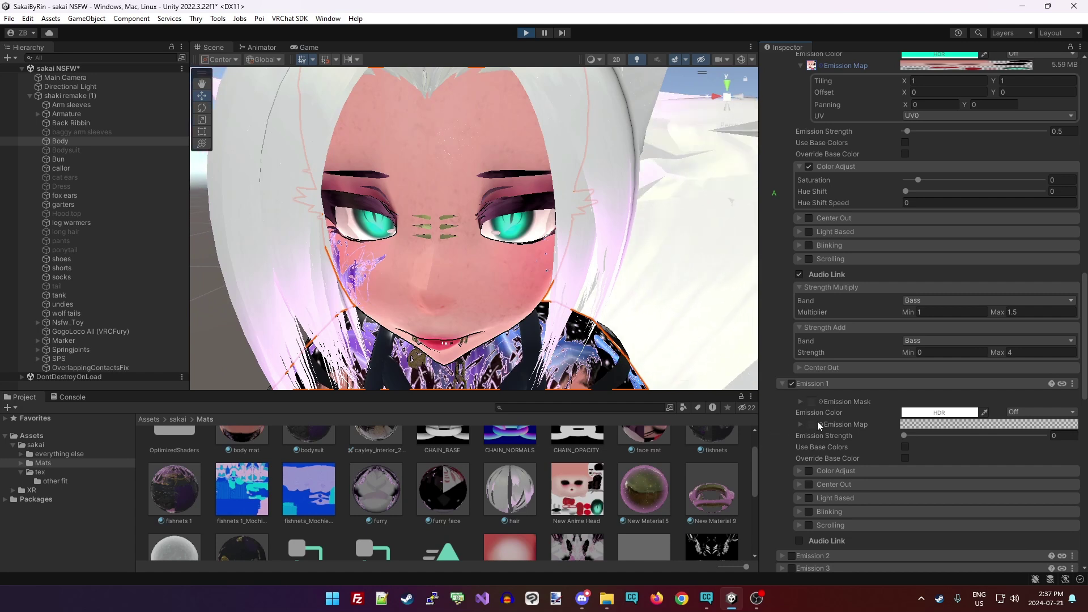
{"action": "left_click_drag", "start_coordinate": [589, 519], "coordinate": [811, 402]}
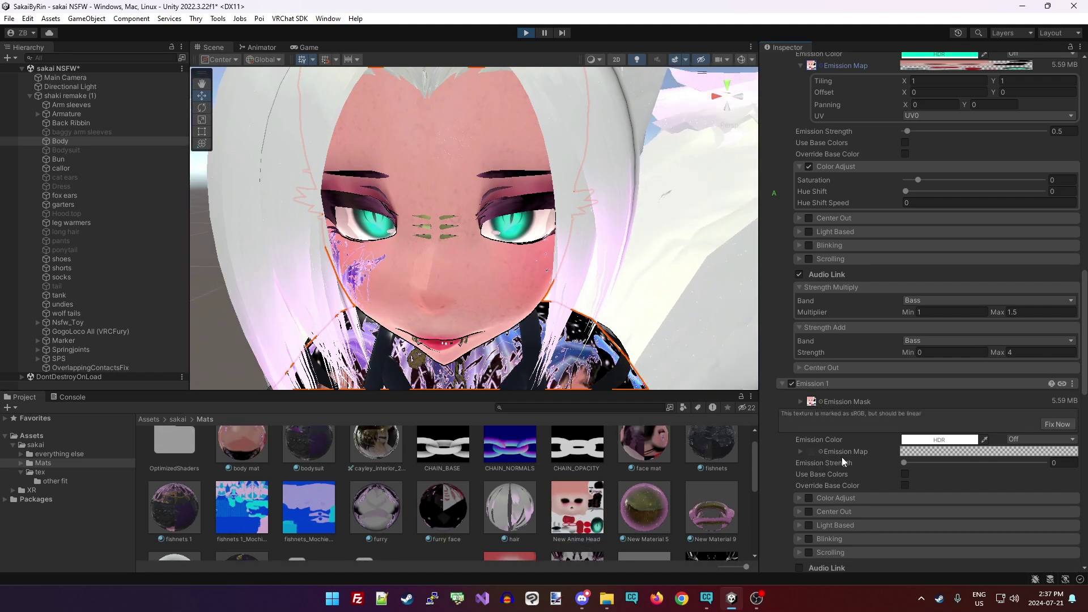
Set Emission 1's HDR Emission Color to a saturated blue, RGB 0, 4, 255.
{"action": "scroll", "coordinate": [853, 460], "scroll_direction": "up", "scroll_amount": 3}
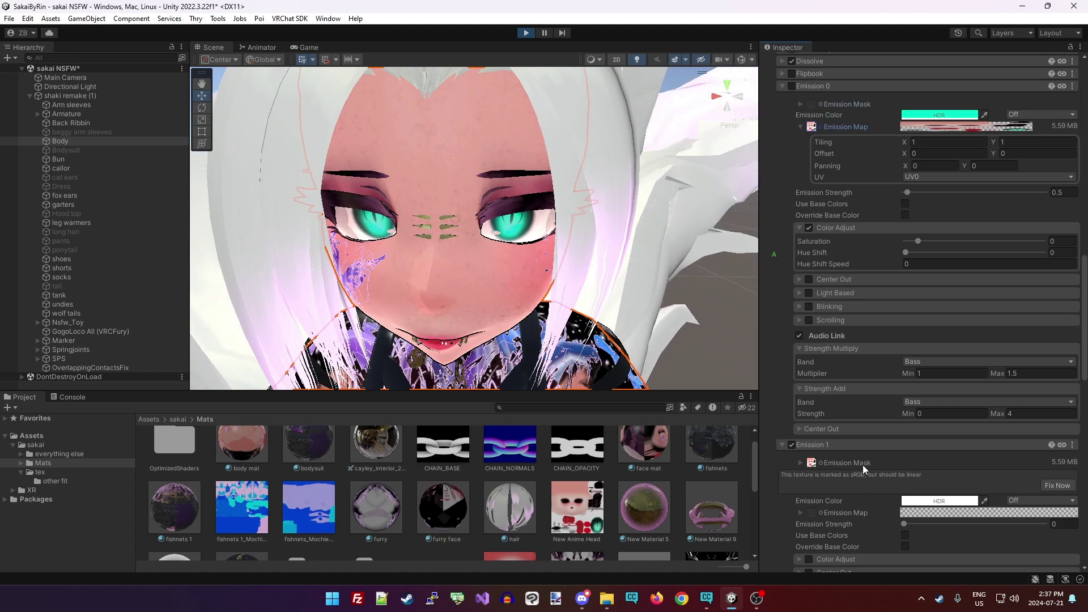
{"action": "scroll", "coordinate": [863, 468], "scroll_direction": "down", "scroll_amount": 2}
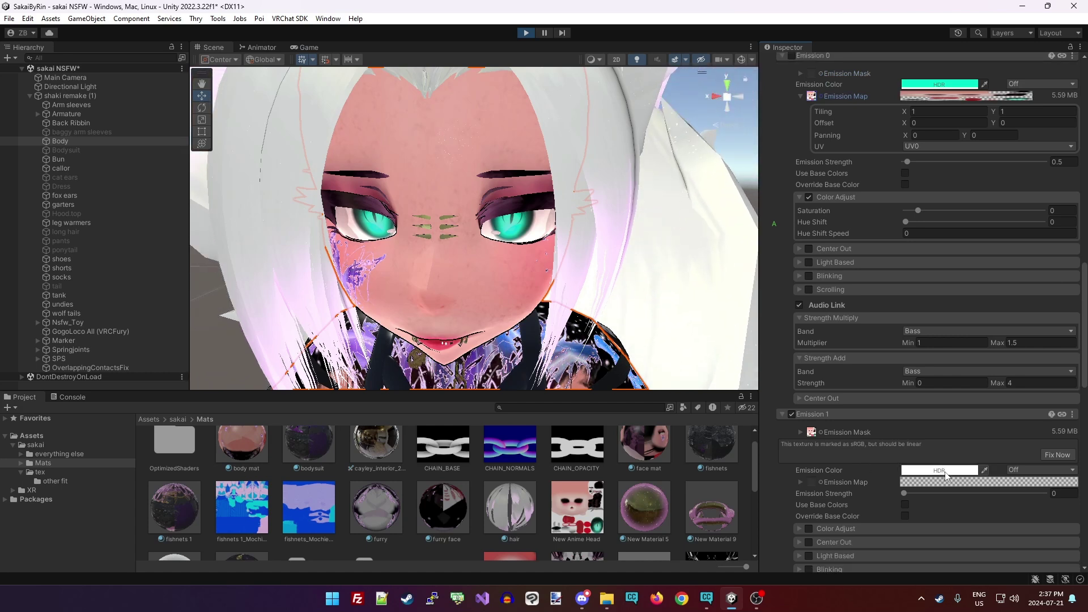
{"action": "left_click", "coordinate": [934, 470]}
{"action": "left_click", "coordinate": [979, 447]}
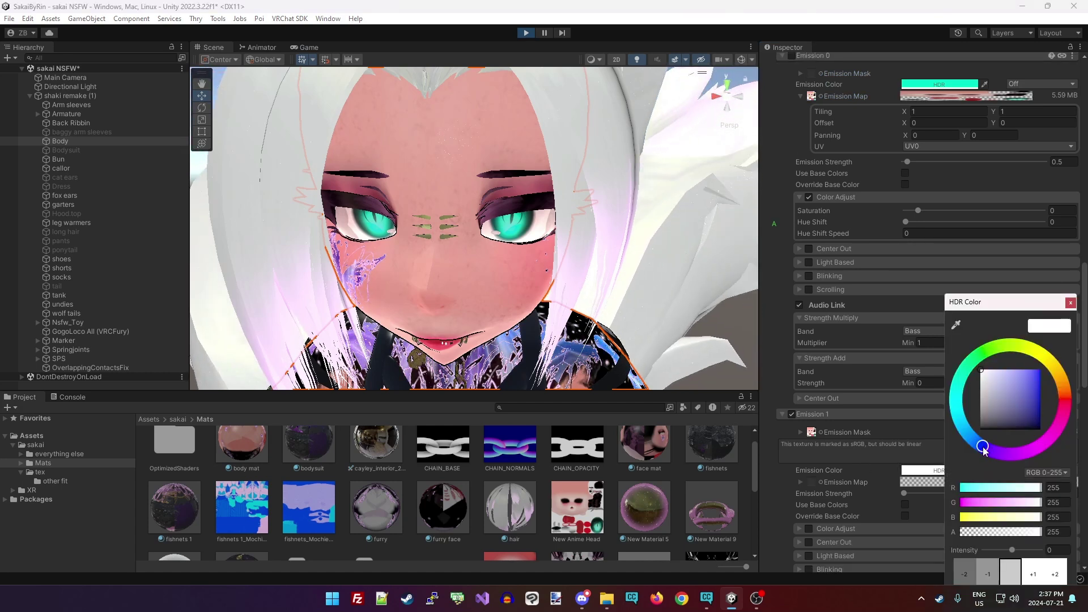
{"action": "left_click_drag", "start_coordinate": [1044, 392], "coordinate": [1040, 371]}
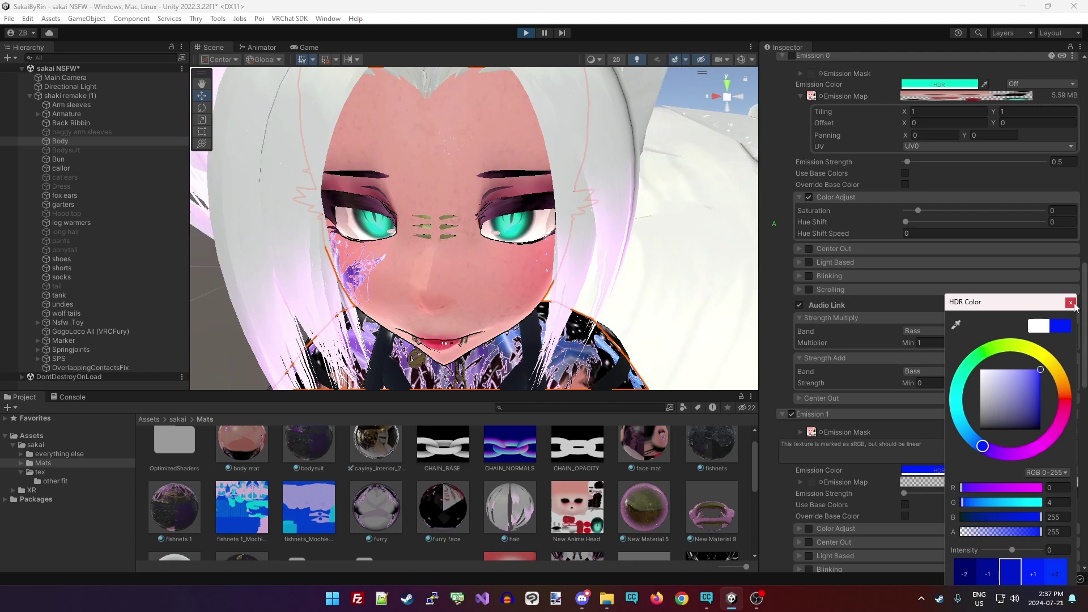
Set Emission 1's Emission Strength to 0.5 and enable its Color Adjust.
{"action": "left_click", "coordinate": [1068, 495]}
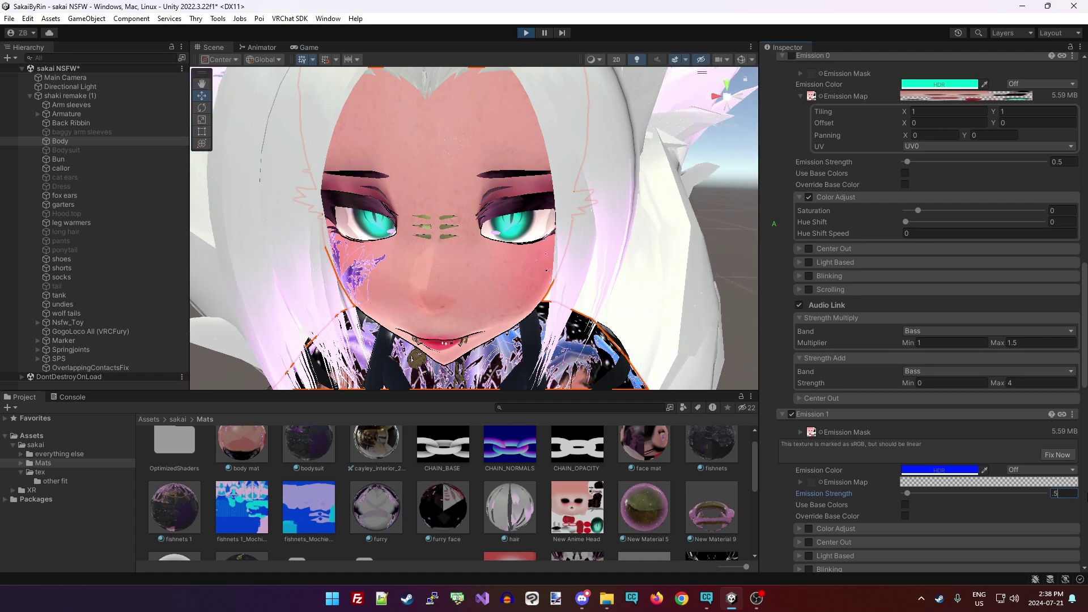
{"action": "scroll", "coordinate": [1021, 492], "scroll_direction": "up", "scroll_amount": 1}
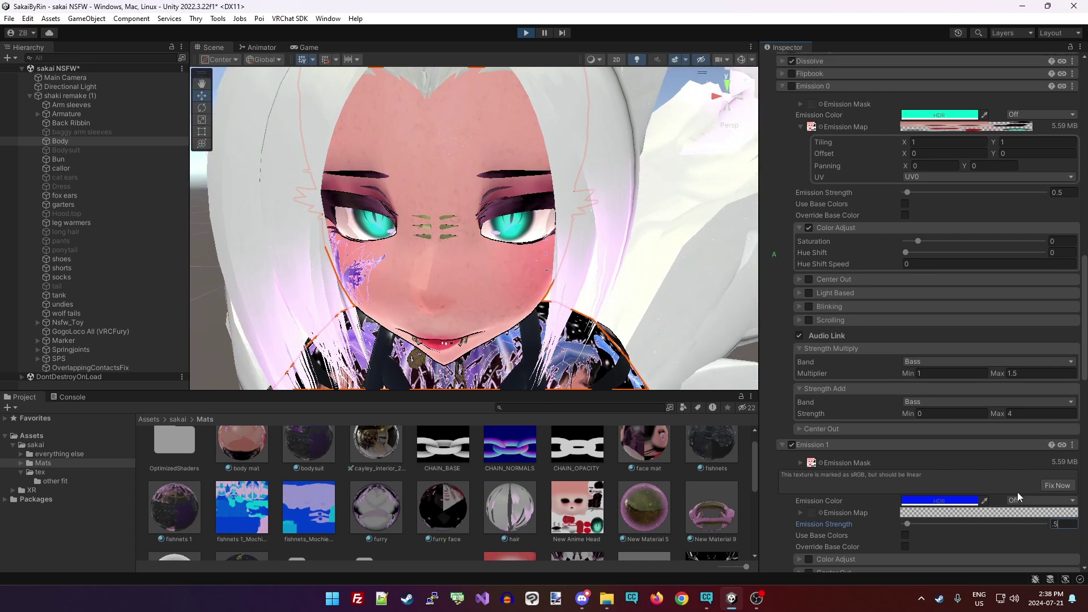
{"action": "scroll", "coordinate": [1017, 491], "scroll_direction": "down", "scroll_amount": 1}
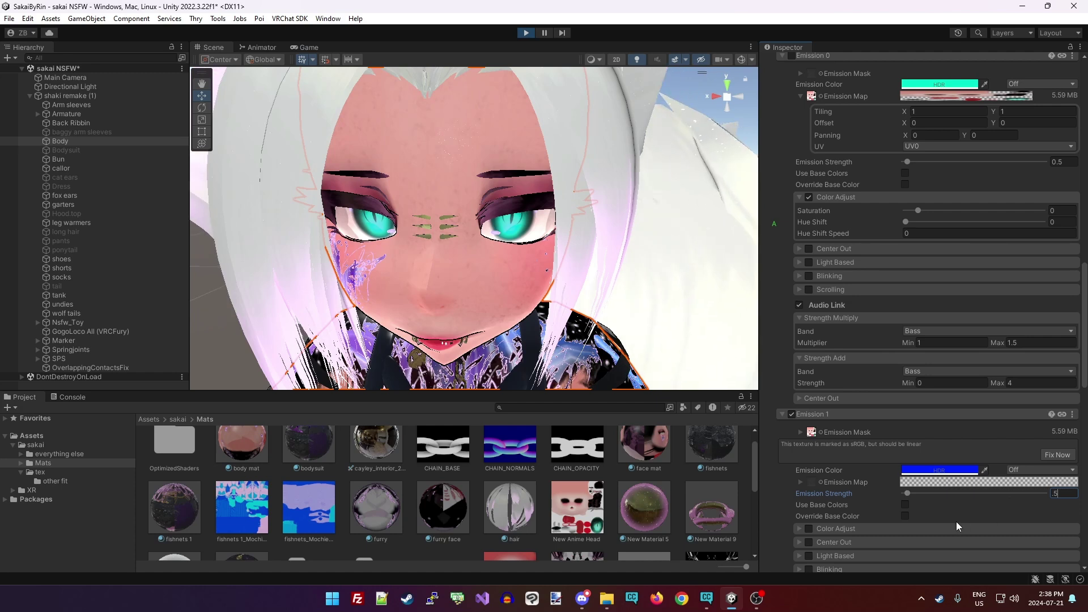
{"action": "left_click", "coordinate": [807, 528]}
{"action": "scroll", "coordinate": [868, 523], "scroll_direction": "down", "scroll_amount": 1}
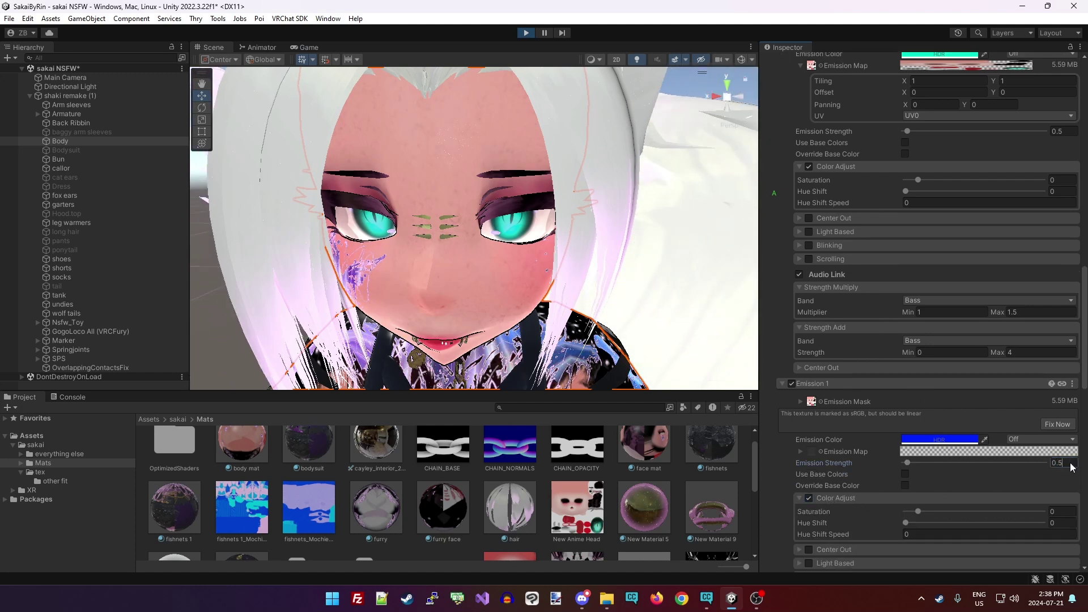
Try an Emission Strength of 5 for Emission 1 and inspect the eyes up close.
{"action": "type", "text": "5"}
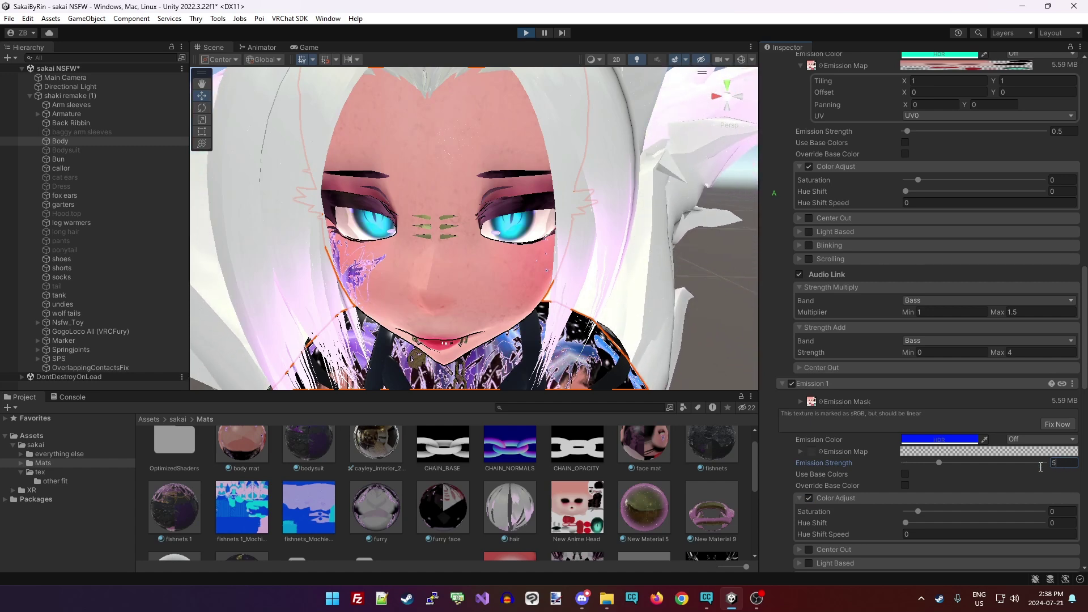
{"action": "scroll", "coordinate": [515, 237], "scroll_direction": "up", "scroll_amount": 5}
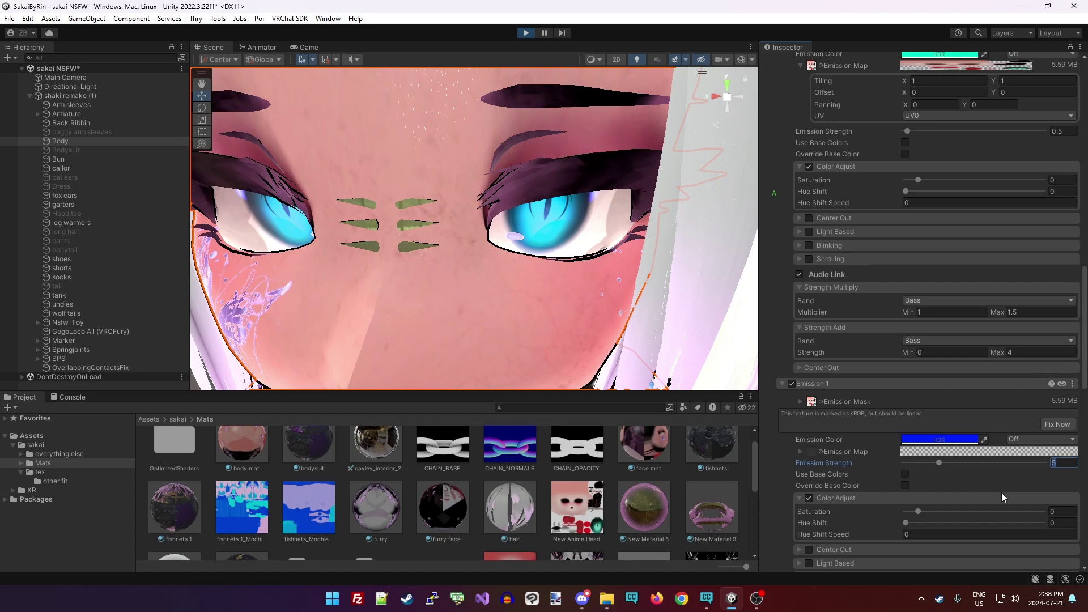
{"action": "key", "text": "Return"}
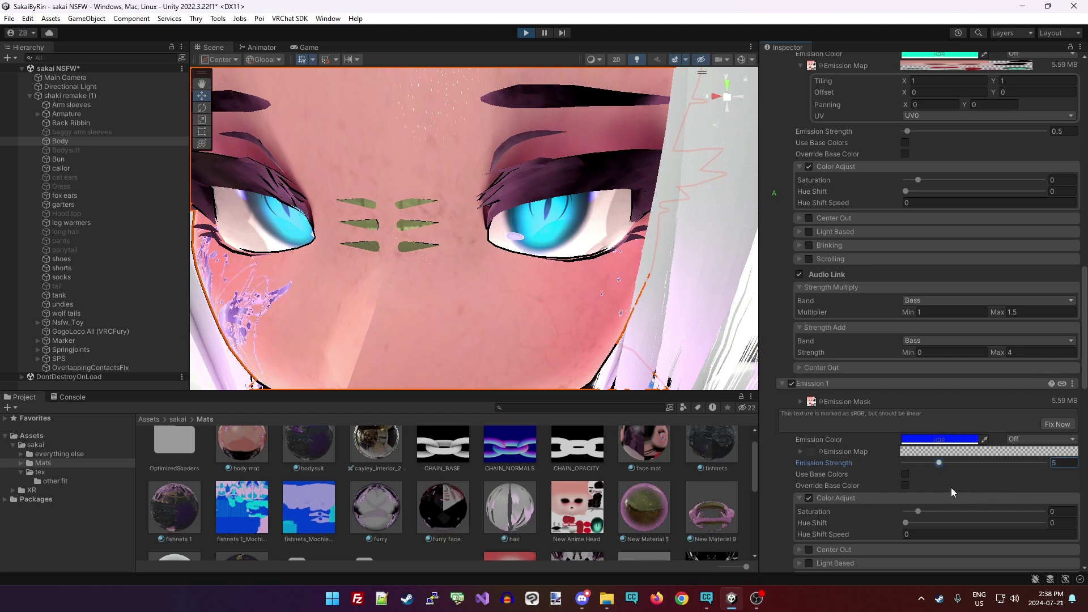
Set Emission 1's Emission Strength to 0.5 and enable Override Base Color.
{"action": "type", "text": ".5"}
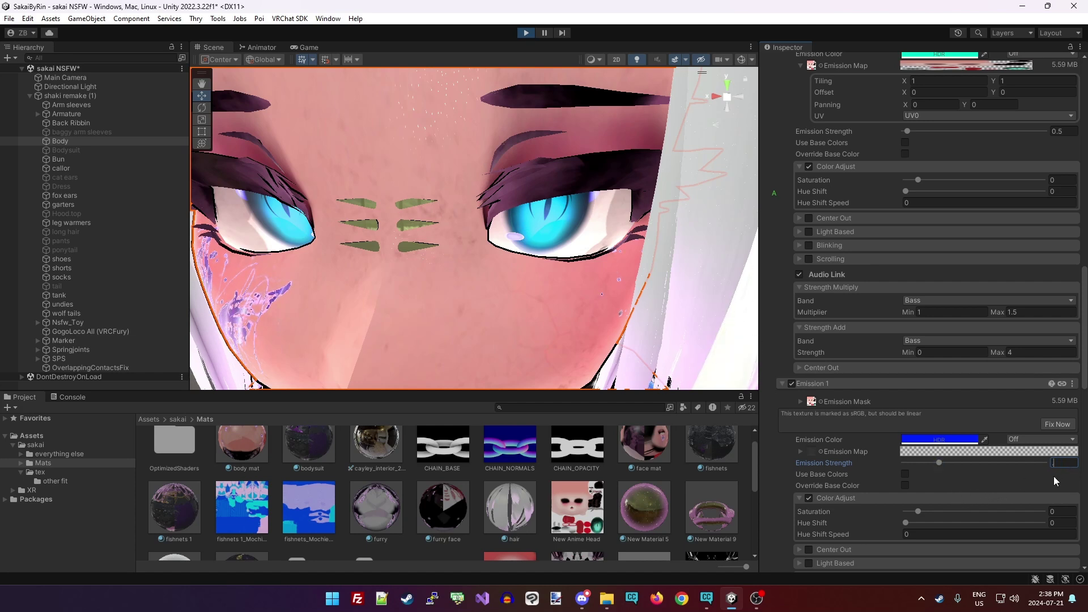
{"action": "key", "text": "Return"}
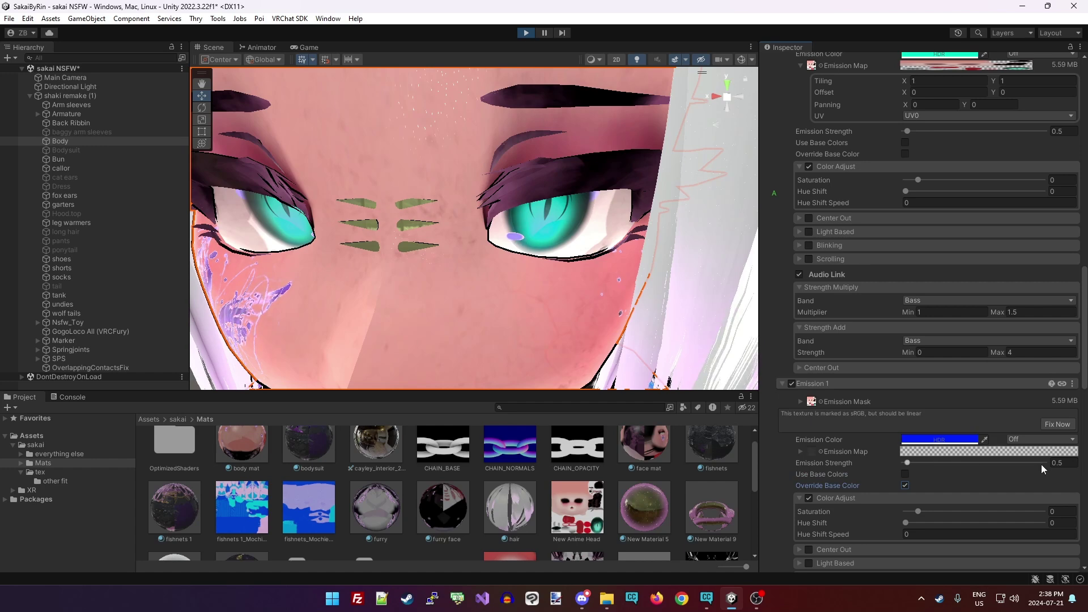
Try an Emission Strength of 5 for Emission 1, turn off Override Base Color, and compare with a strength of 0.
{"action": "type", "text": "5"}
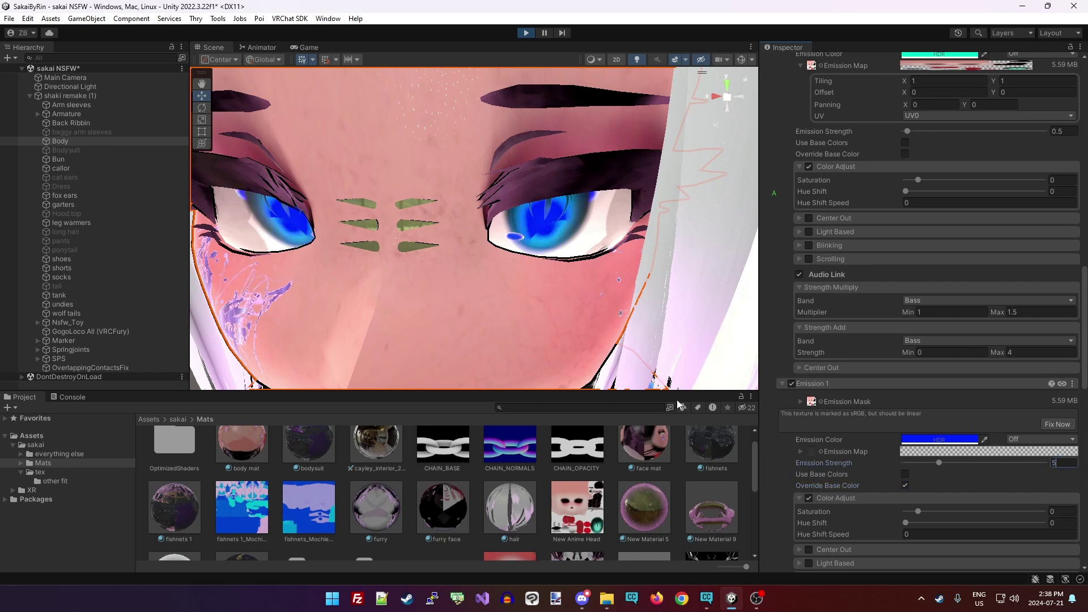
{"action": "left_click", "coordinate": [904, 485]}
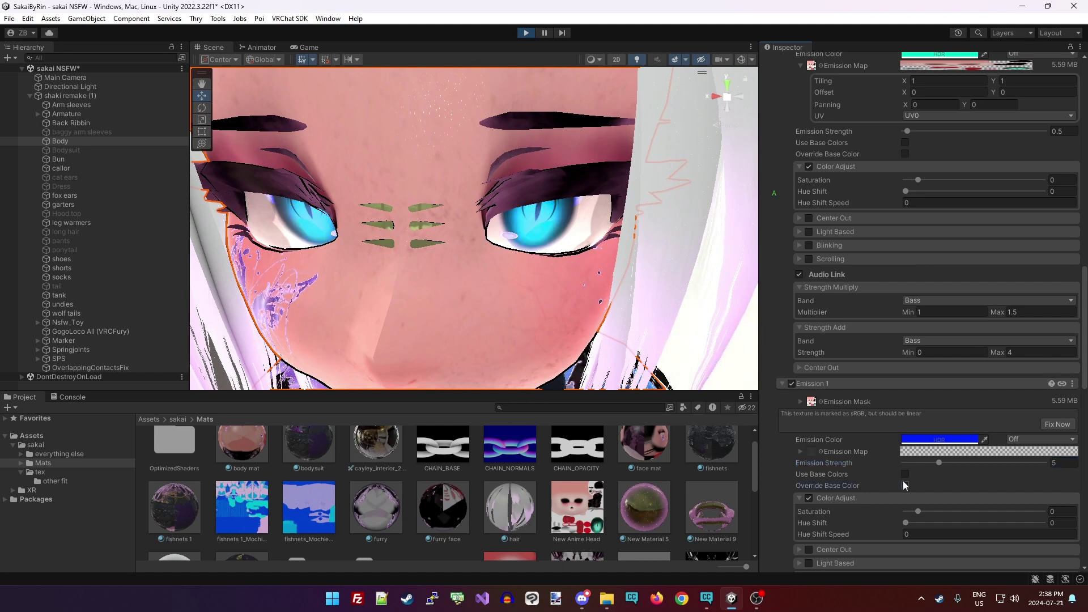
{"action": "type", "text": "0"}
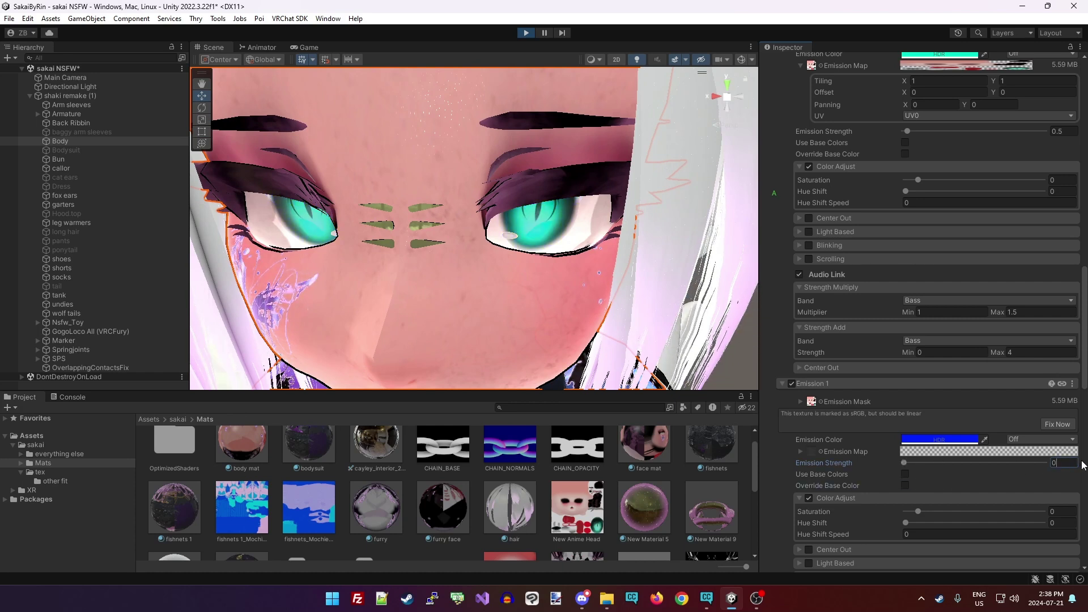
Set Emission 1's Emission Strength to 10 and compare the eyes with Override Base Color on and off, leaving it off.
{"action": "scroll", "coordinate": [479, 257], "scroll_direction": "down", "scroll_amount": 10}
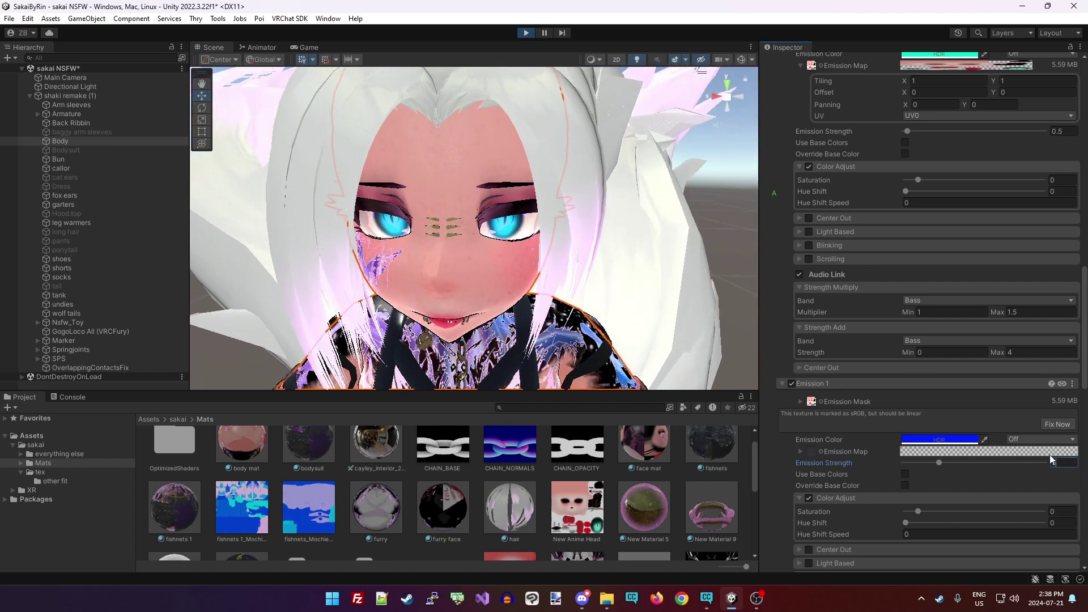
{"action": "left_click_drag", "start_coordinate": [1061, 462], "coordinate": [1017, 466]}
{"action": "type", "text": "10"}
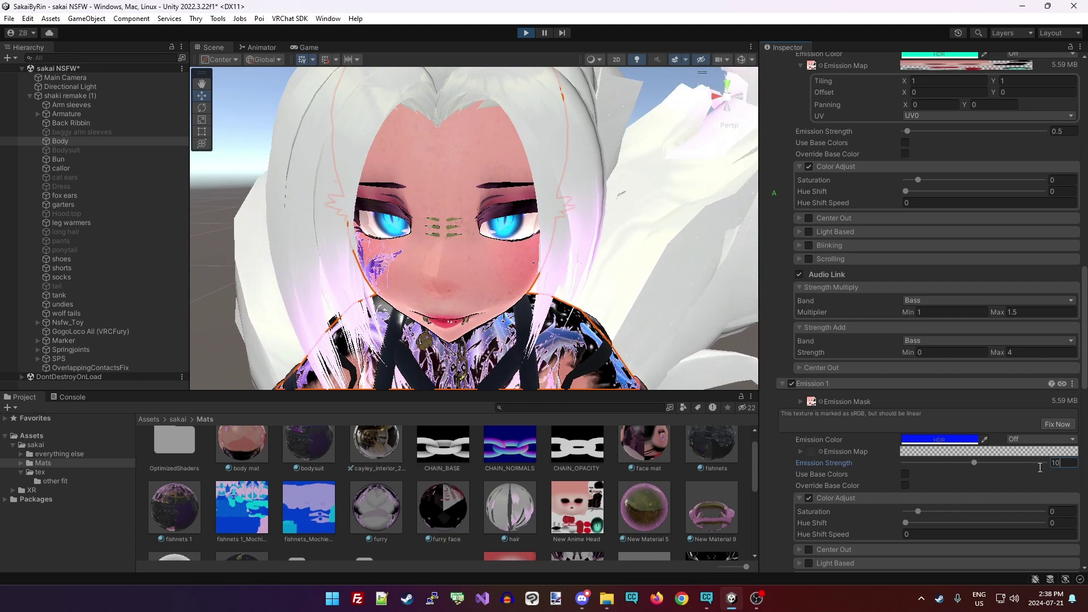
{"action": "left_click", "coordinate": [904, 485]}
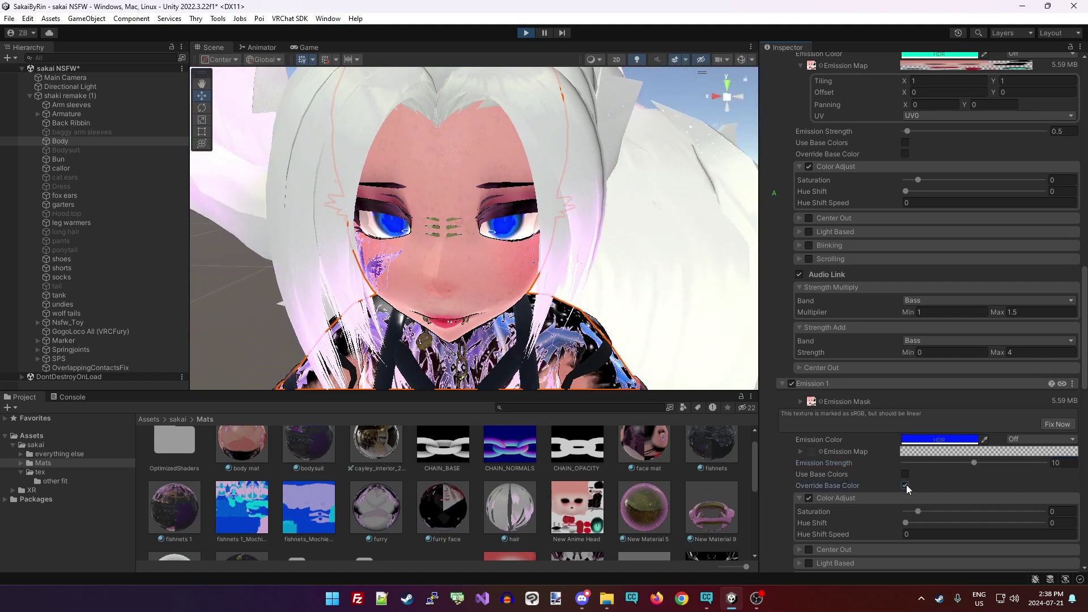
{"action": "left_click", "coordinate": [905, 485]}
{"action": "left_click", "coordinate": [905, 485]}
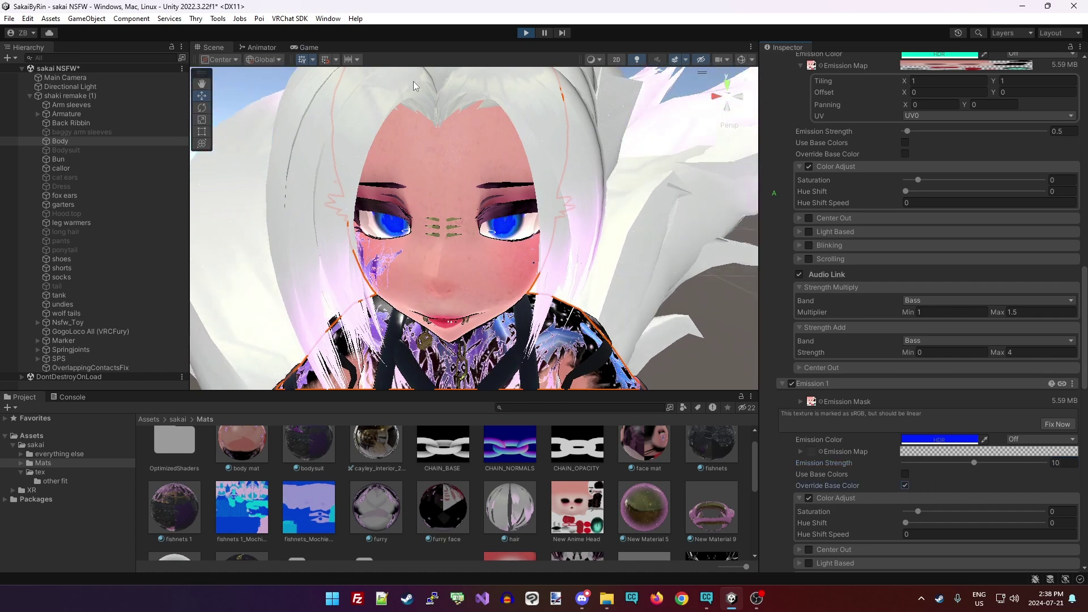
{"action": "left_click", "coordinate": [905, 485]}
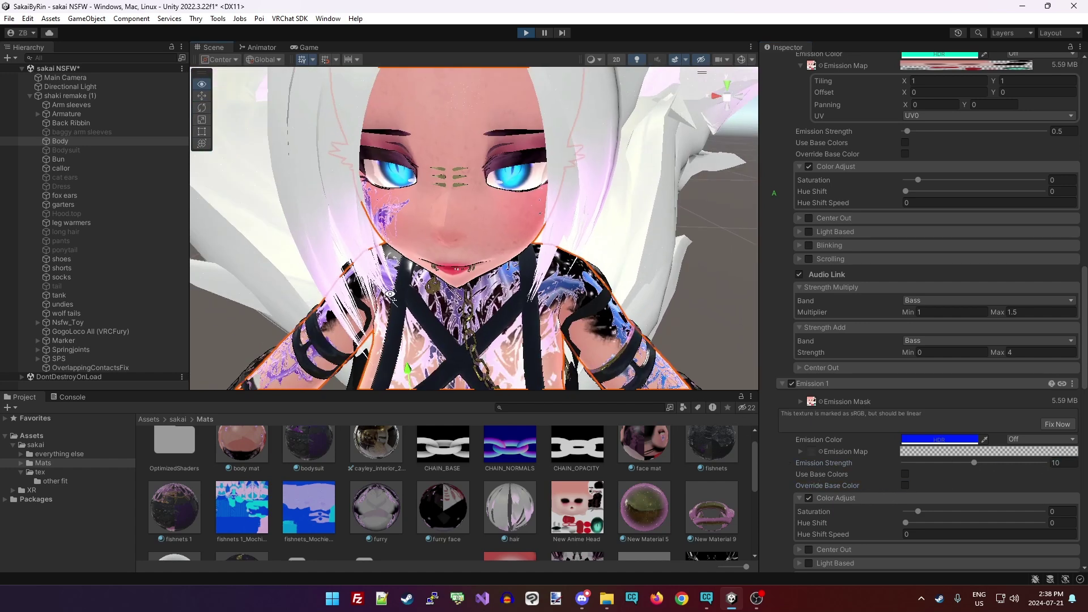
Examine the blue eye emission on the avatar from several distances, finishing with a close-up of the face.
{"action": "scroll", "coordinate": [430, 274], "scroll_direction": "up", "scroll_amount": 5}
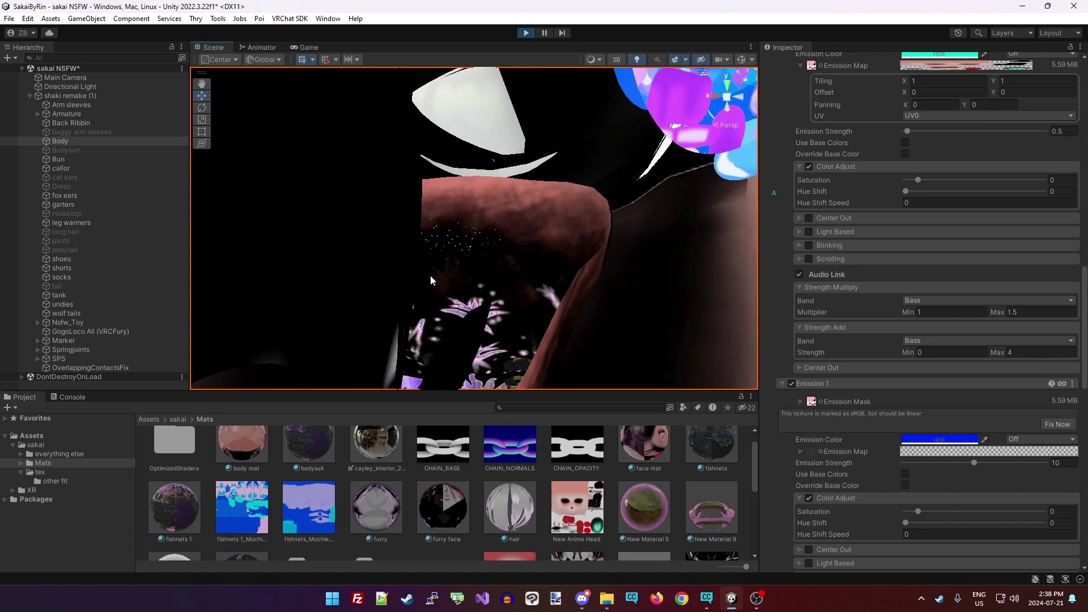
{"action": "scroll", "coordinate": [430, 274], "scroll_direction": "down", "scroll_amount": 5}
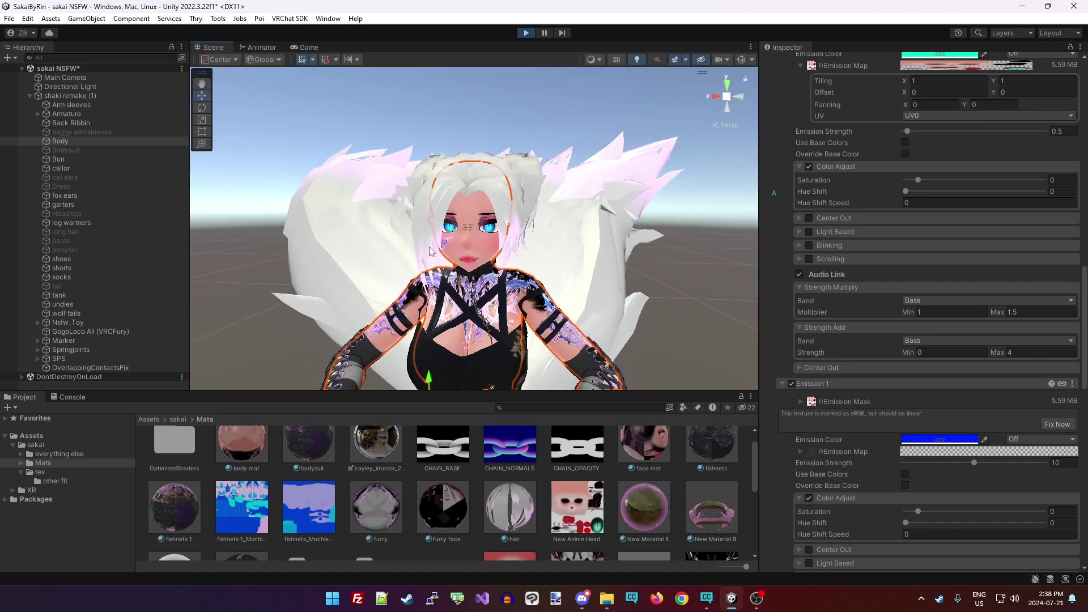
{"action": "scroll", "coordinate": [430, 251], "scroll_direction": "up", "scroll_amount": 5}
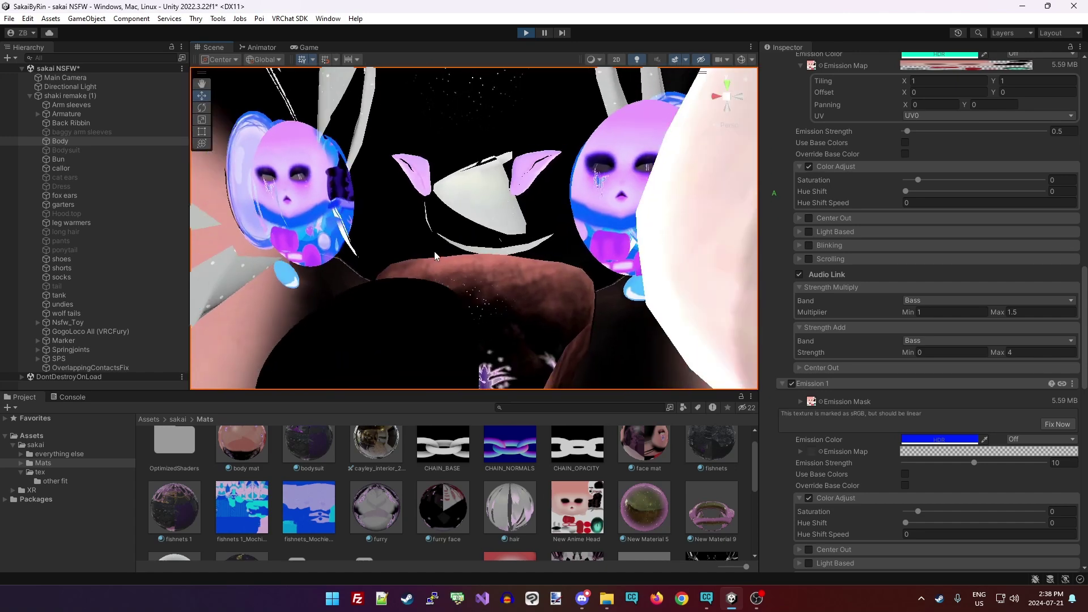
{"action": "scroll", "coordinate": [430, 251], "scroll_direction": "down", "scroll_amount": 5}
{"action": "scroll", "coordinate": [445, 296], "scroll_direction": "up", "scroll_amount": 2}
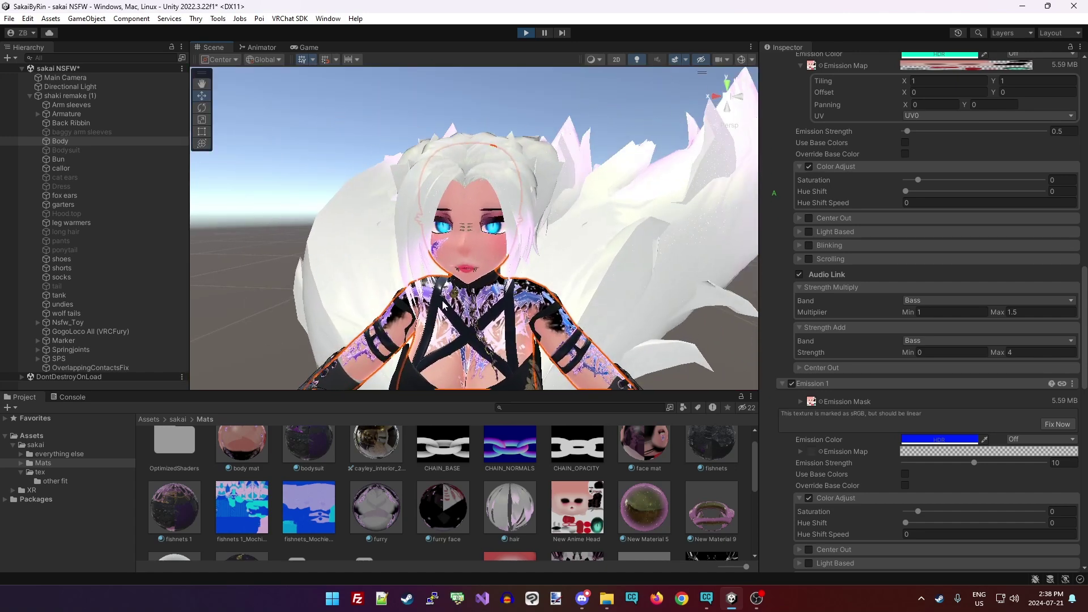
{"action": "scroll", "coordinate": [445, 295], "scroll_direction": "up", "scroll_amount": 3}
{"action": "scroll", "coordinate": [442, 262], "scroll_direction": "up", "scroll_amount": 3}
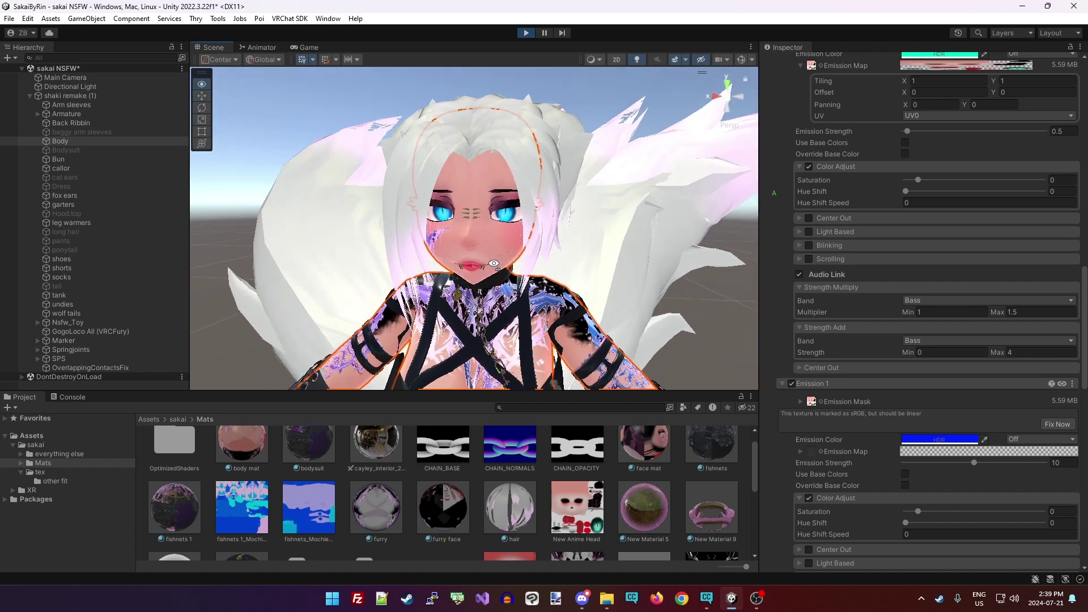
{"action": "scroll", "coordinate": [492, 265], "scroll_direction": "up", "scroll_amount": 2}
{"action": "scroll", "coordinate": [494, 260], "scroll_direction": "up", "scroll_amount": 5}
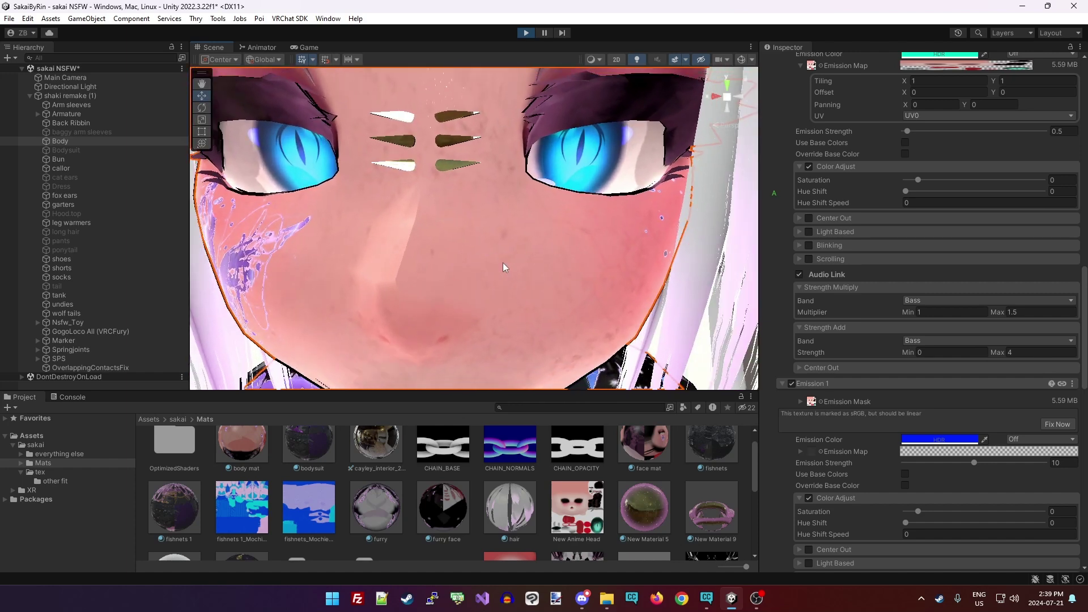
{"action": "right_click_drag", "start_coordinate": [498, 270], "coordinate": [483, 261]}
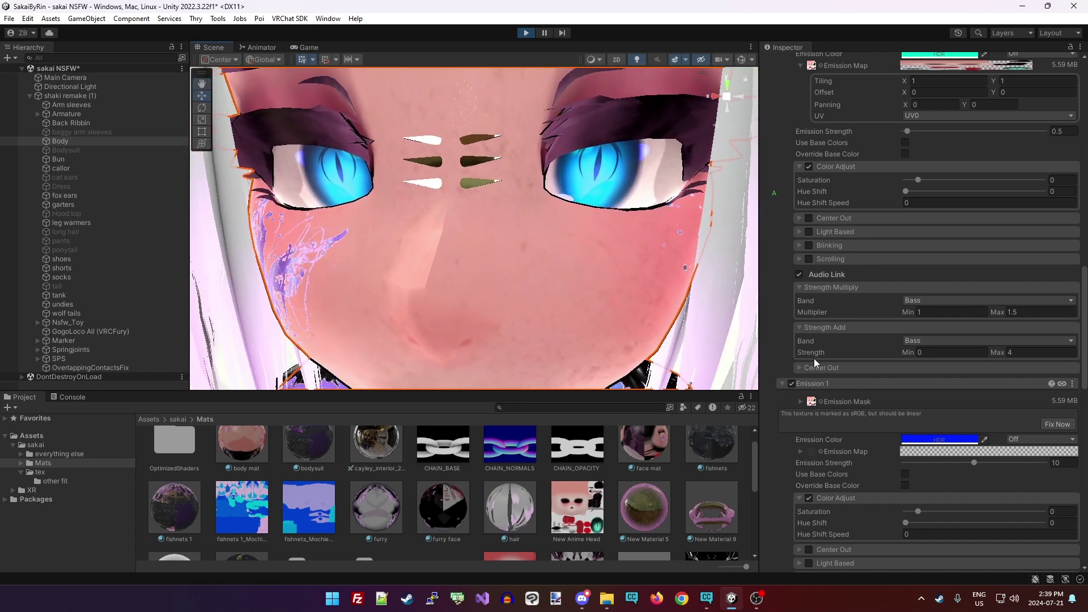
Search the textures for "noise" and assign a dark, vein-like T_Noise_No.png texture to Emission 1's Emission Map.
{"action": "left_click", "coordinate": [820, 451]}
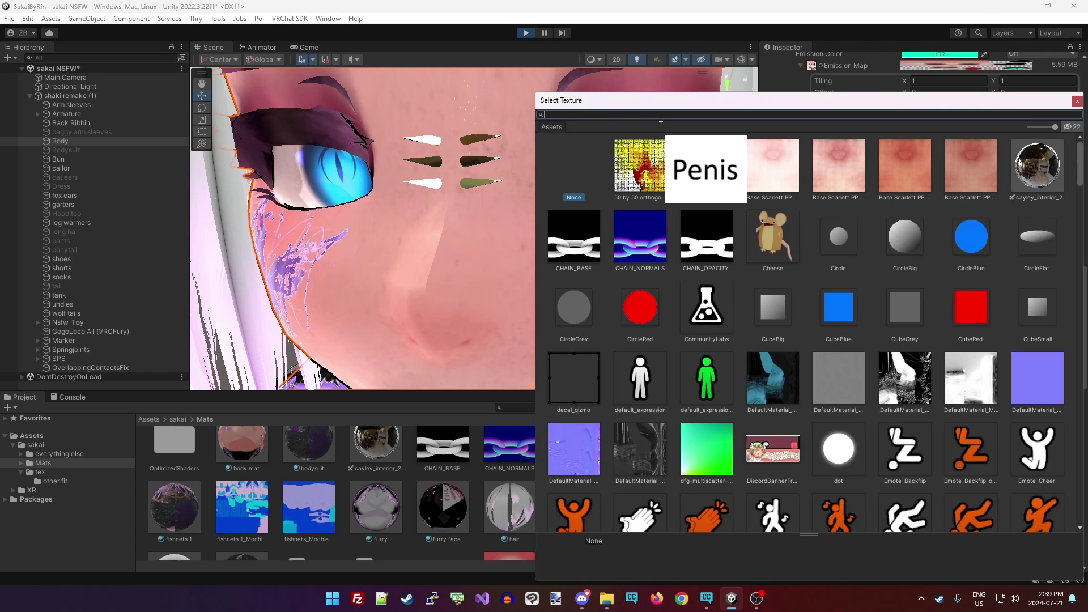
{"action": "type", "text": "noise"}
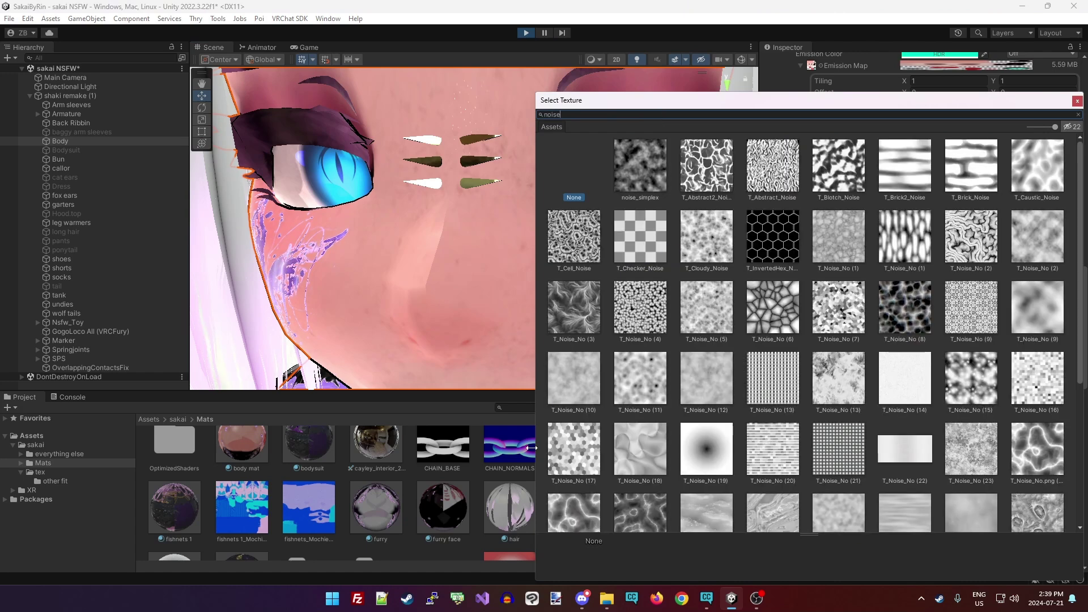
{"action": "left_click_drag", "start_coordinate": [733, 97], "coordinate": [325, 180]}
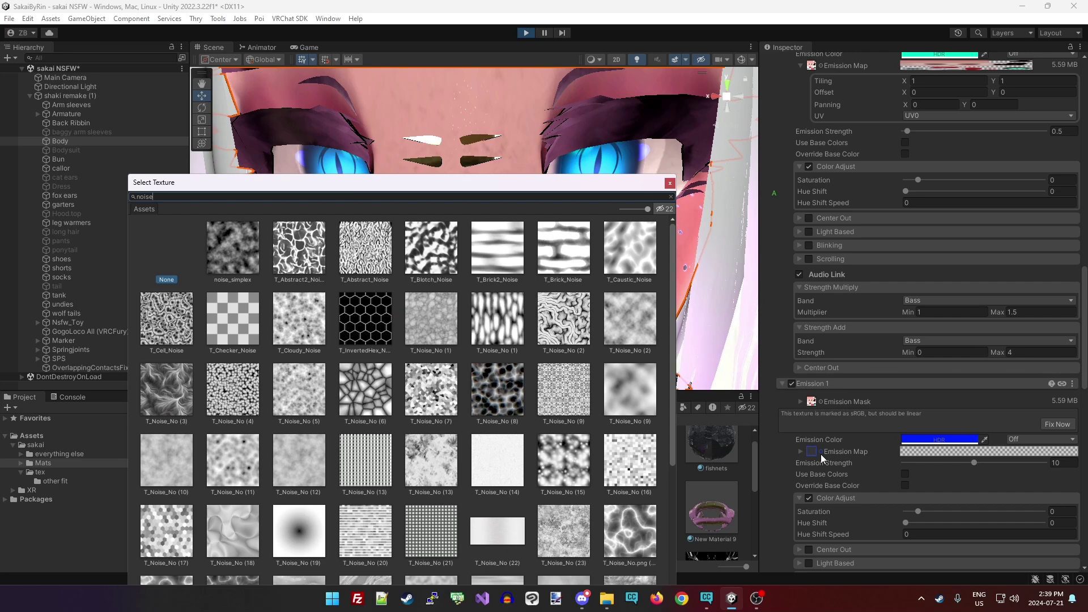
{"action": "scroll", "coordinate": [607, 417], "scroll_direction": "down", "scroll_amount": 3}
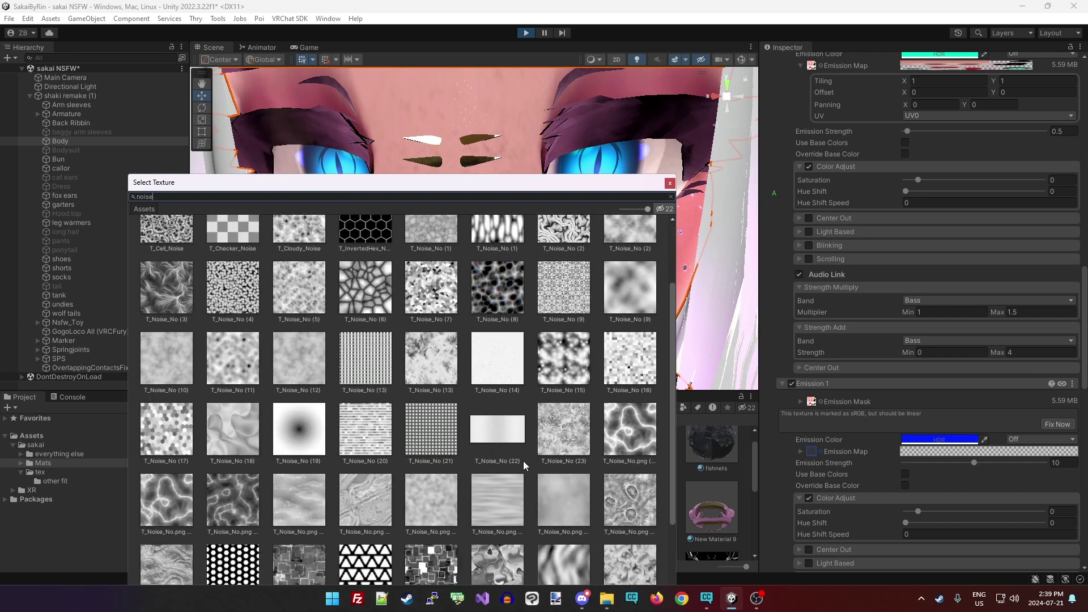
{"action": "scroll", "coordinate": [522, 461], "scroll_direction": "down", "scroll_amount": 2}
{"action": "left_click", "coordinate": [229, 429]}
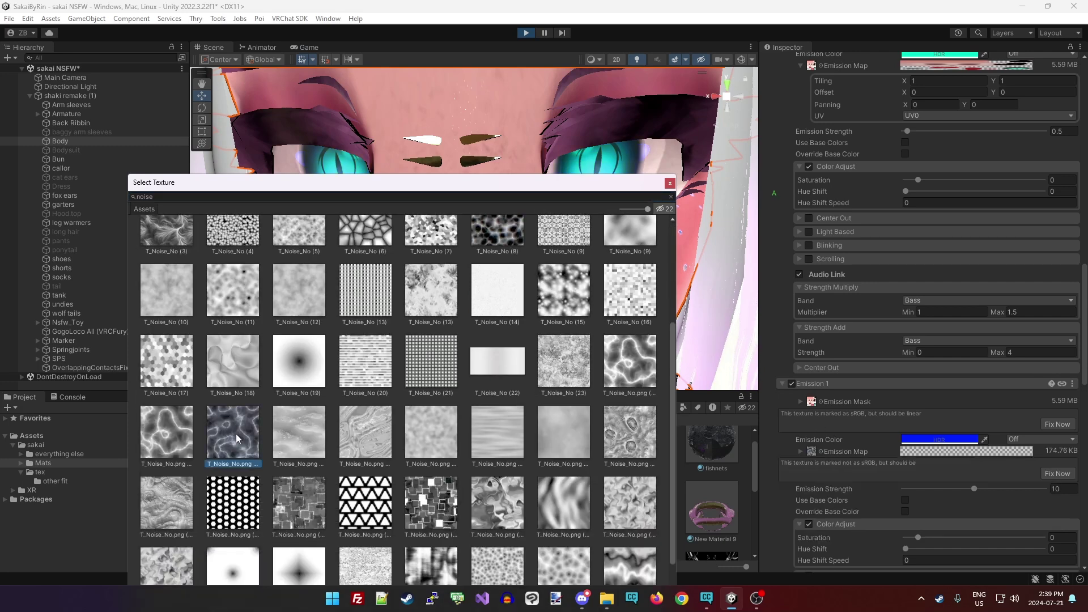
{"action": "double_click", "coordinate": [232, 426]}
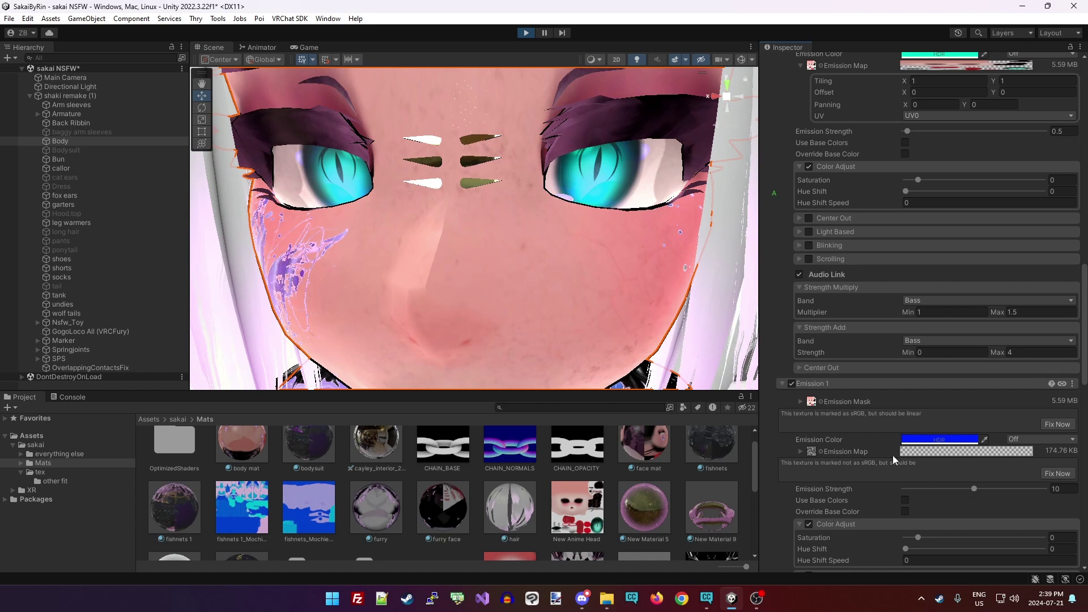
Expand the settings of Emission 1's Emission Map and enable Override Base Color for Emission 1.
{"action": "scroll", "coordinate": [906, 481], "scroll_direction": "down", "scroll_amount": 1}
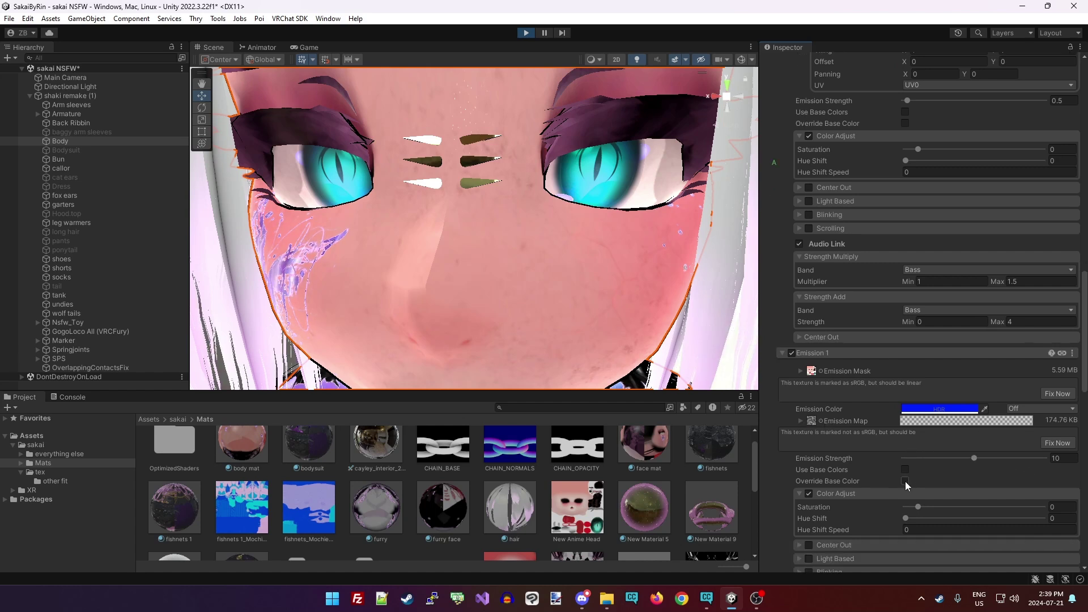
{"action": "scroll", "coordinate": [905, 481], "scroll_direction": "down", "scroll_amount": 2}
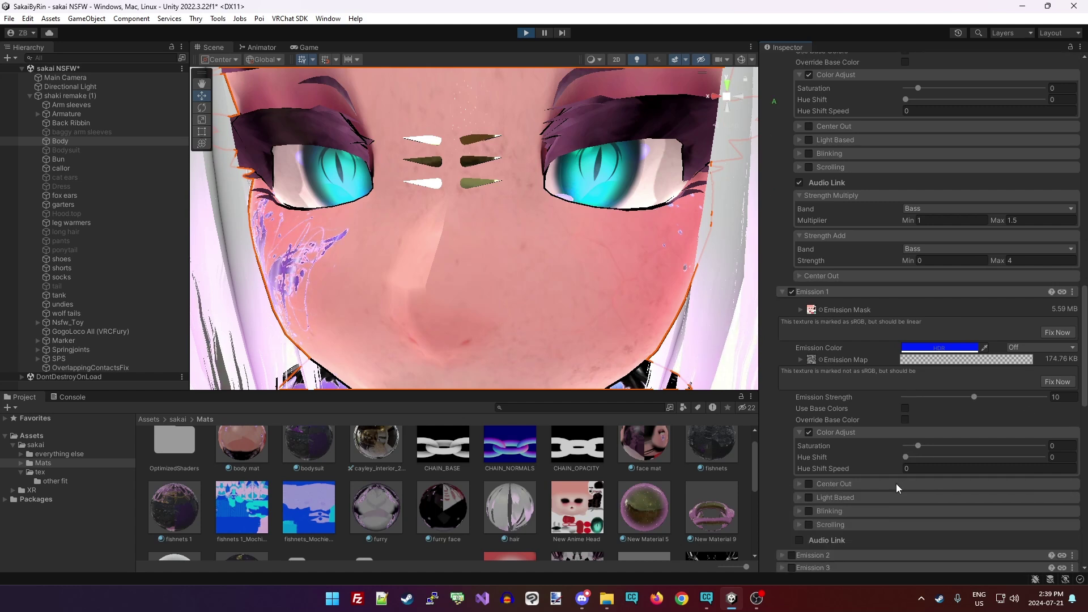
{"action": "left_click", "coordinate": [799, 360]}
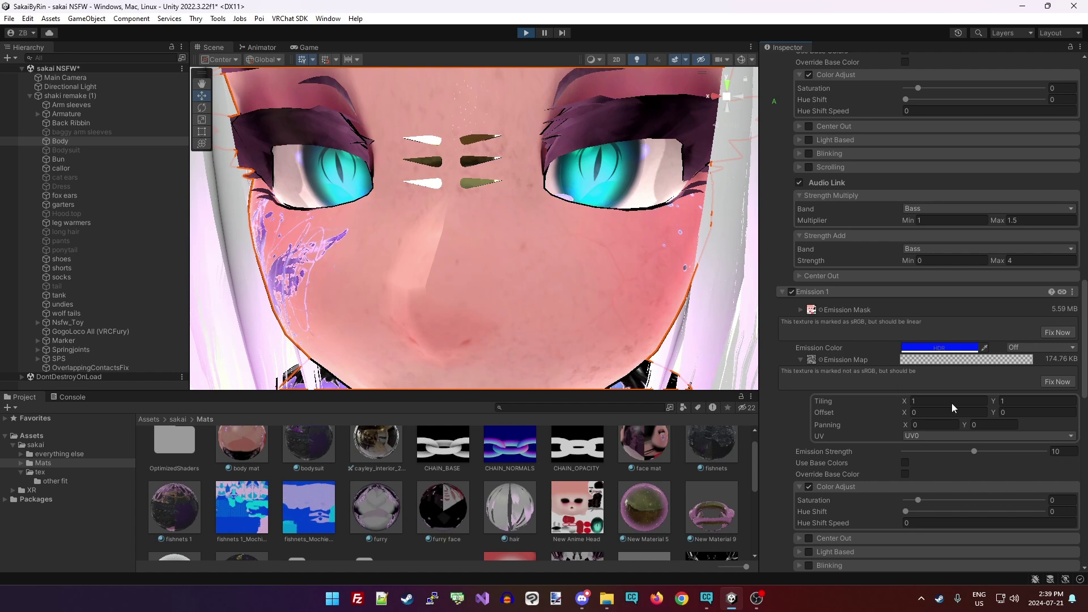
{"action": "left_click", "coordinate": [904, 474]}
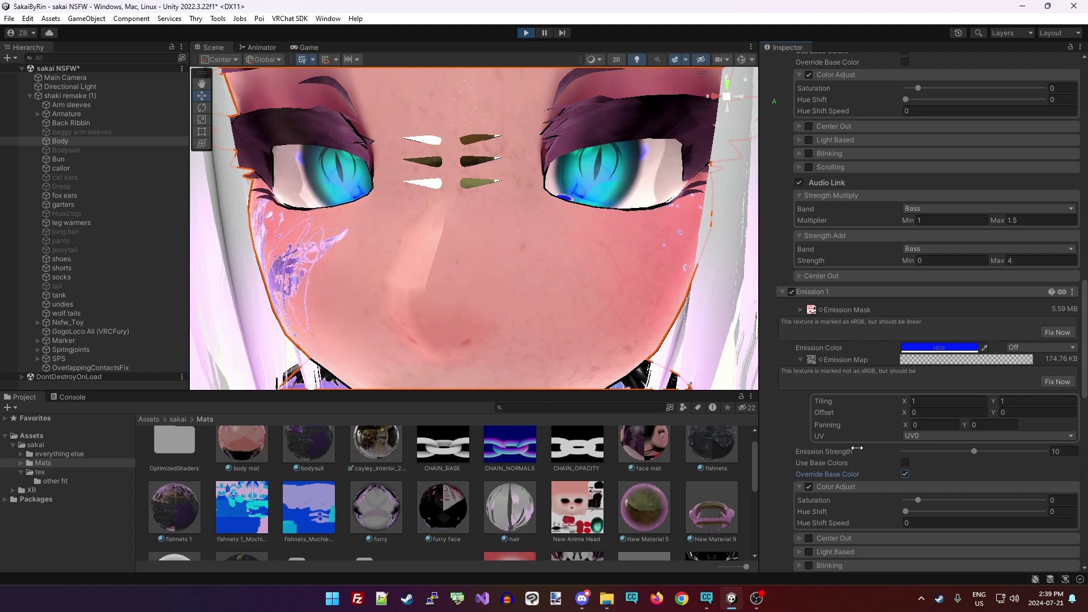
Set the Panning of Emission 1's Emission Map to X -5 and compare Y values of 5 and -5.
{"action": "type", "text": "5"}
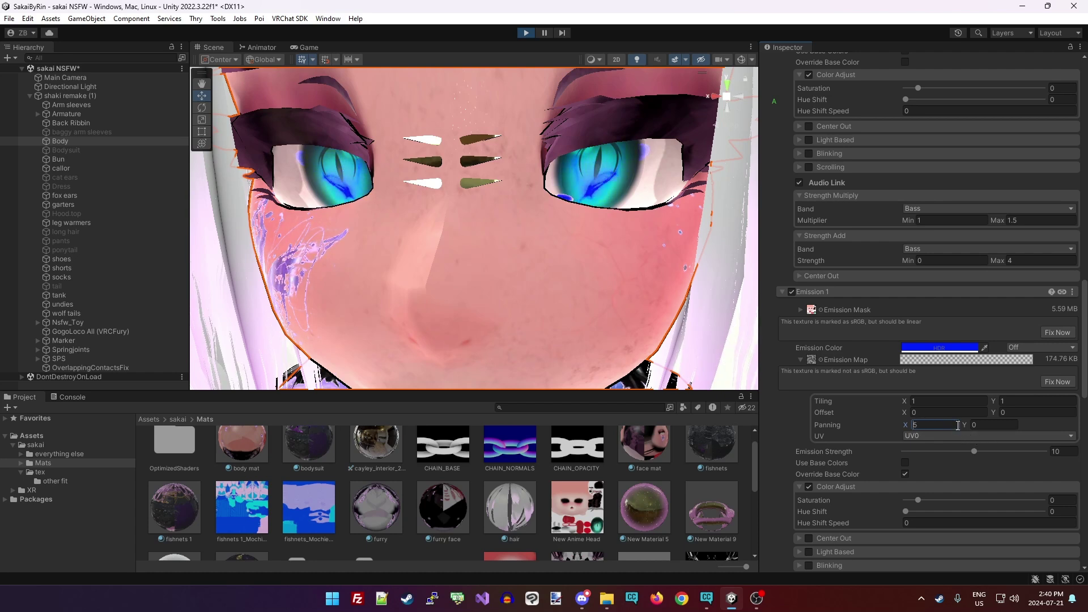
{"action": "key", "text": "Home"}
{"action": "type", "text": "-"}
{"action": "key", "text": "Tab"}
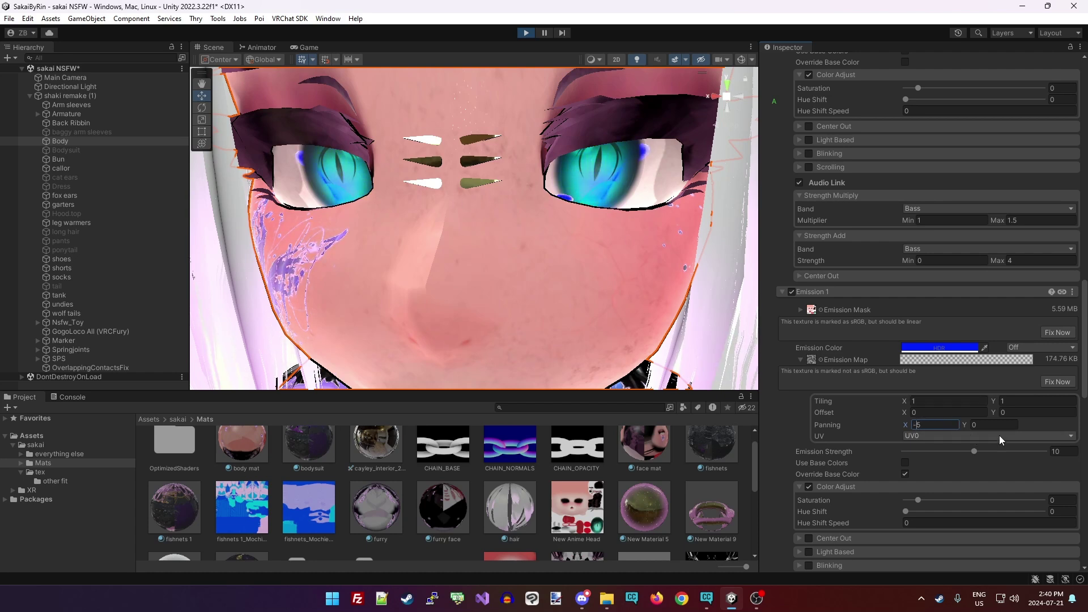
{"action": "type", "text": "5"}
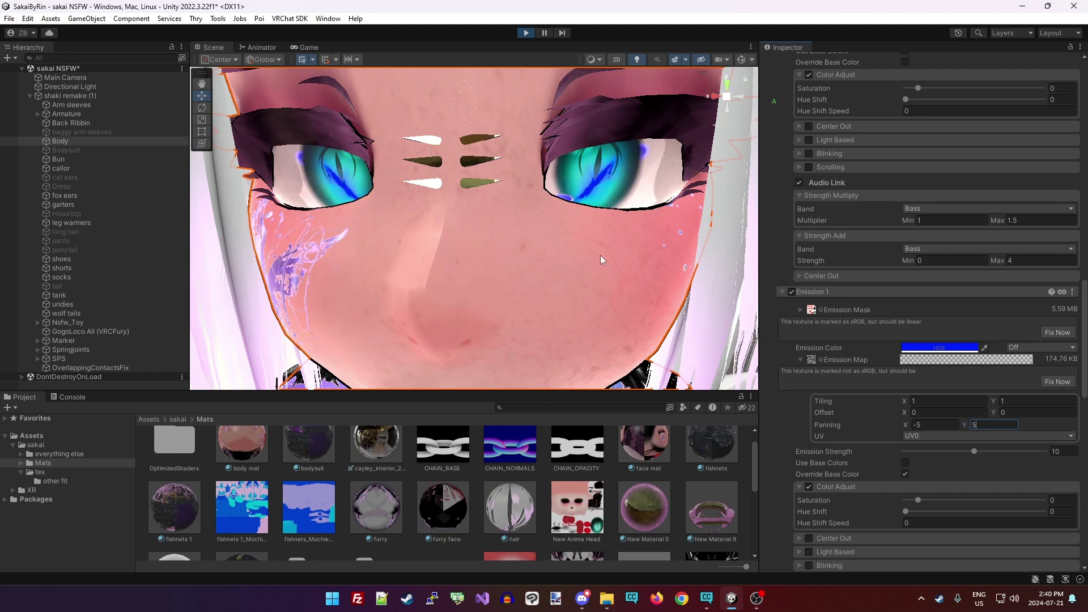
{"action": "key", "text": "Return"}
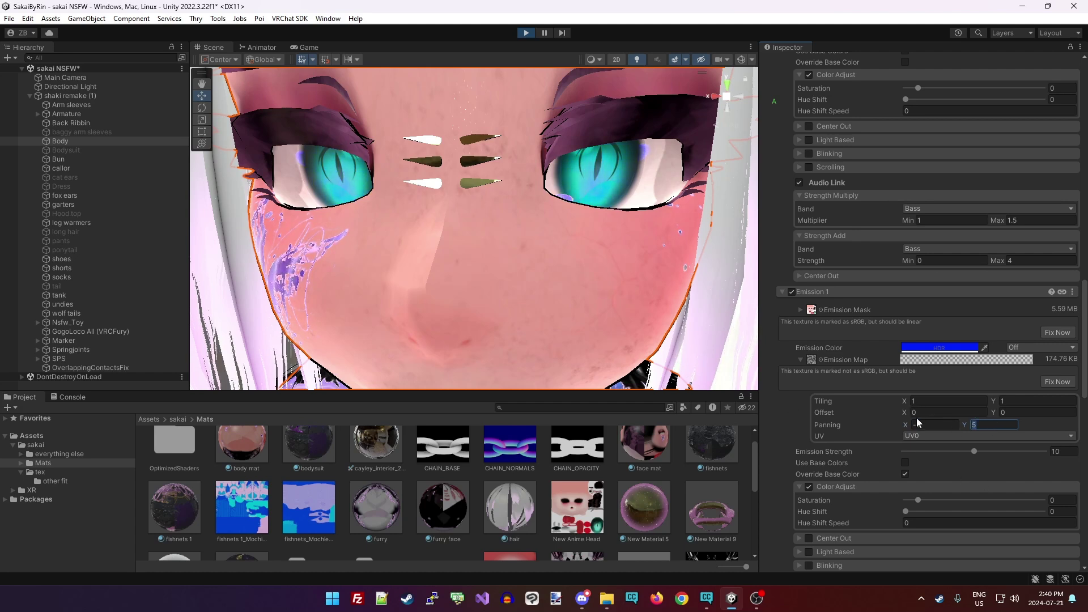
{"action": "type", "text": "-5"}
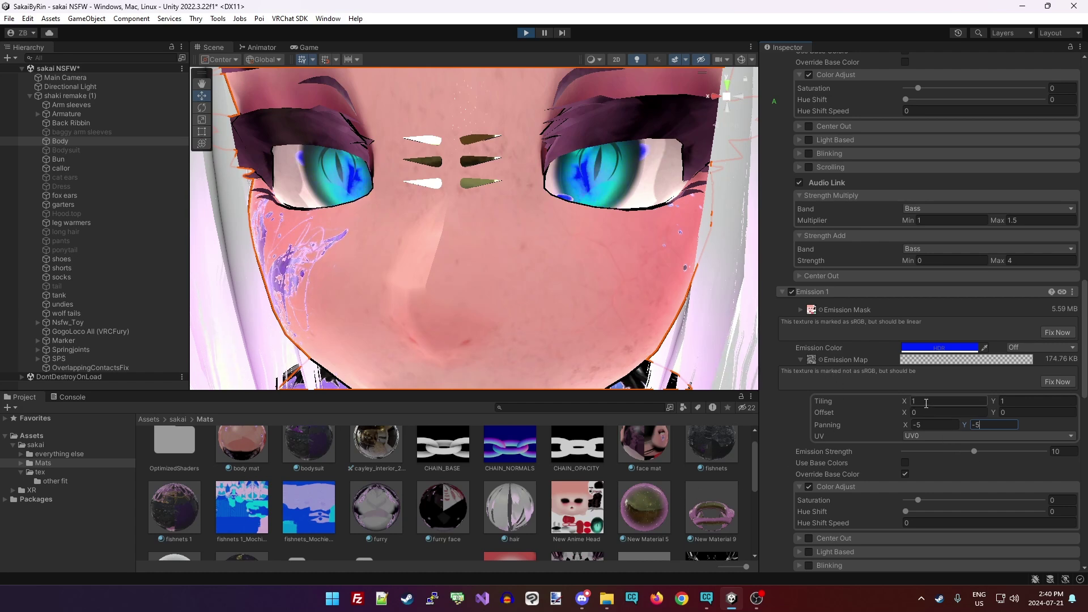
Set the Tiling X of Emission 1's Emission Map to 5 and its Panning Y to 0.
{"action": "left_click", "coordinate": [934, 424]}
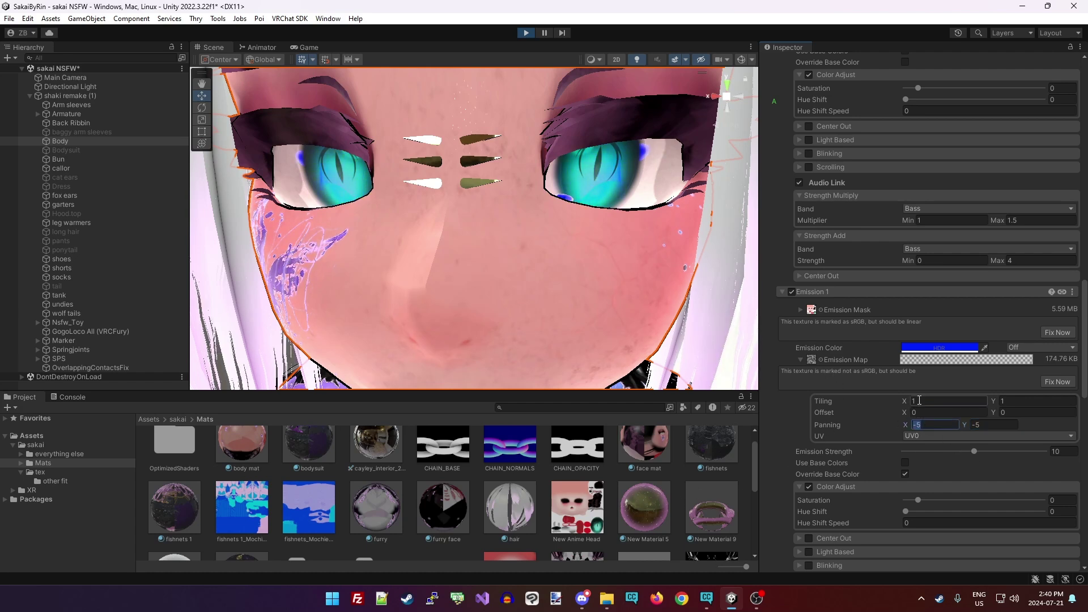
{"action": "left_click", "coordinate": [919, 400]}
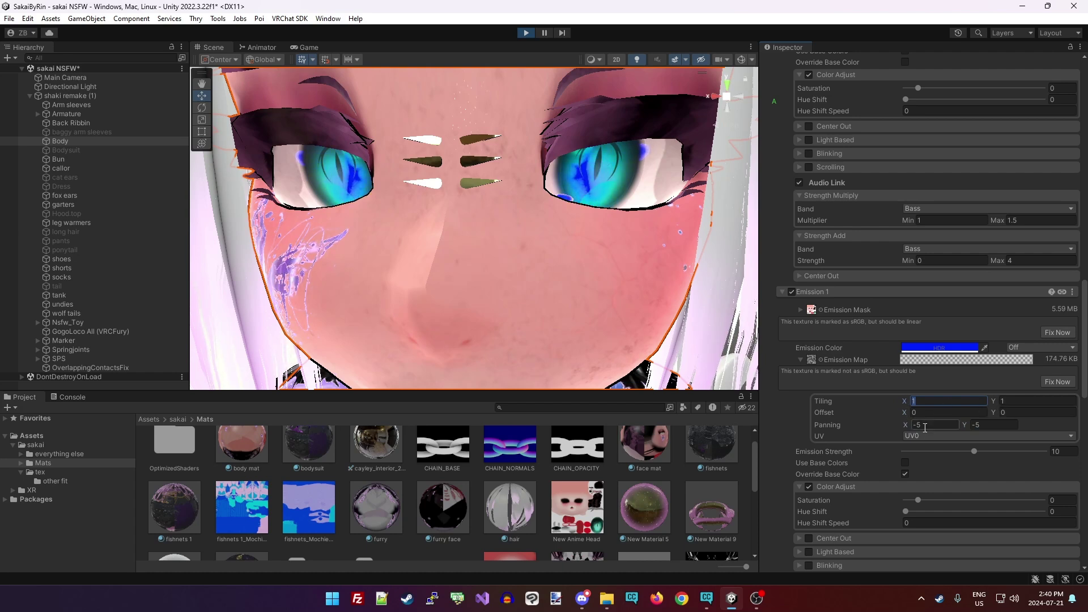
{"action": "type", "text": "5"}
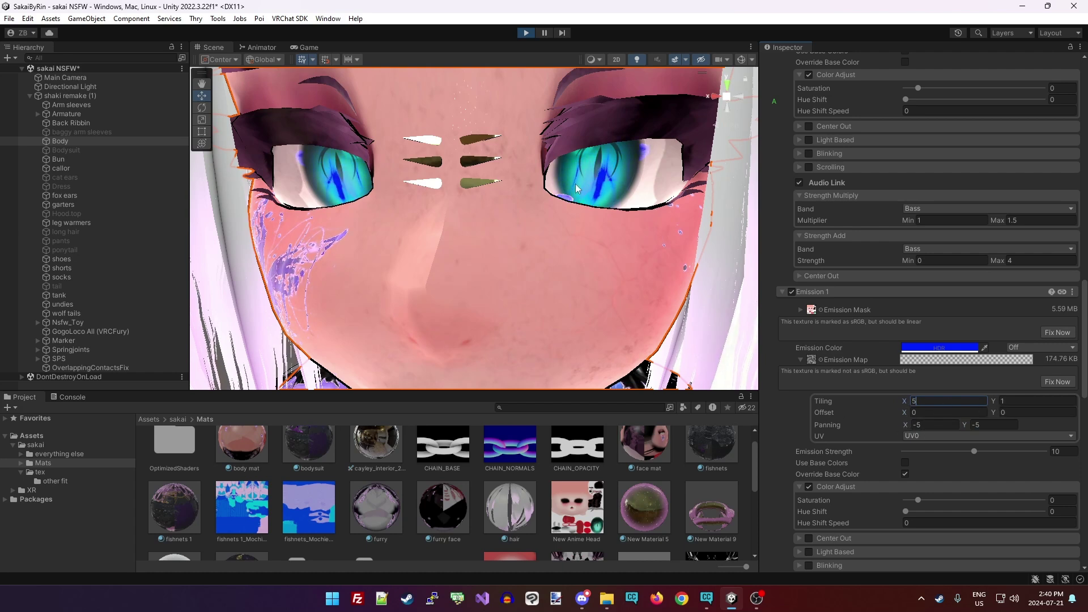
{"action": "left_click", "coordinate": [978, 425]}
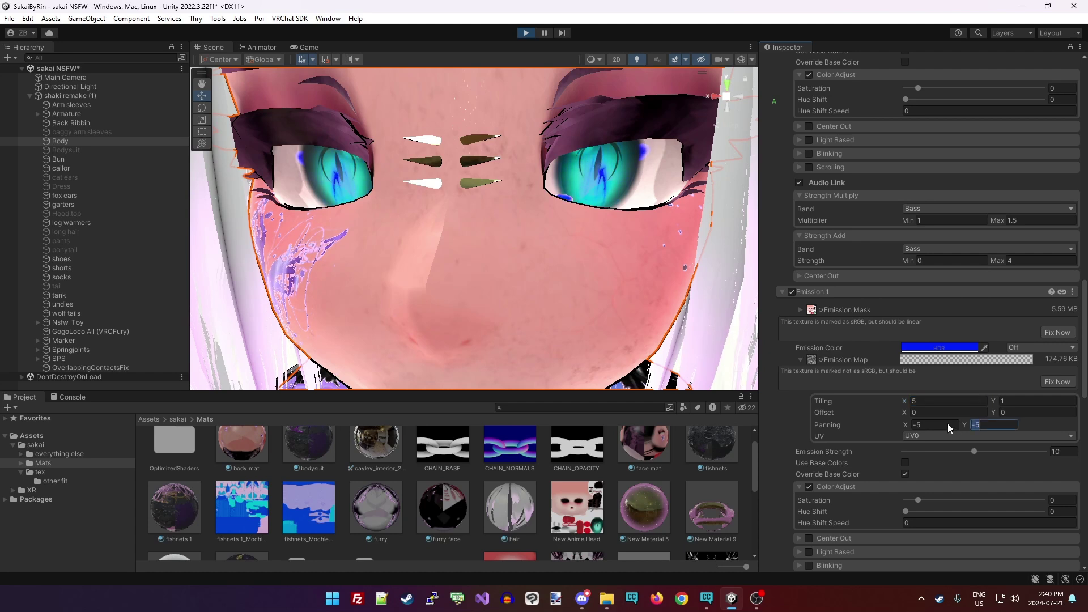
{"action": "type", "text": "0"}
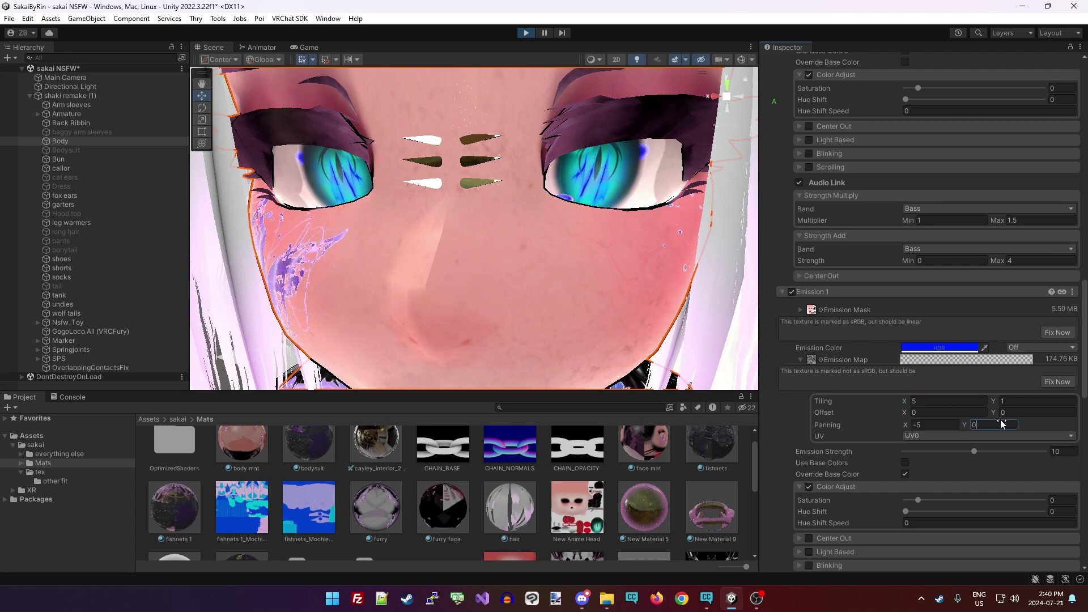
Set the Panning of Emission 1's Emission Map to X 0 and Y -5.
{"action": "left_click", "coordinate": [910, 423]}
{"action": "type", "text": "0"}
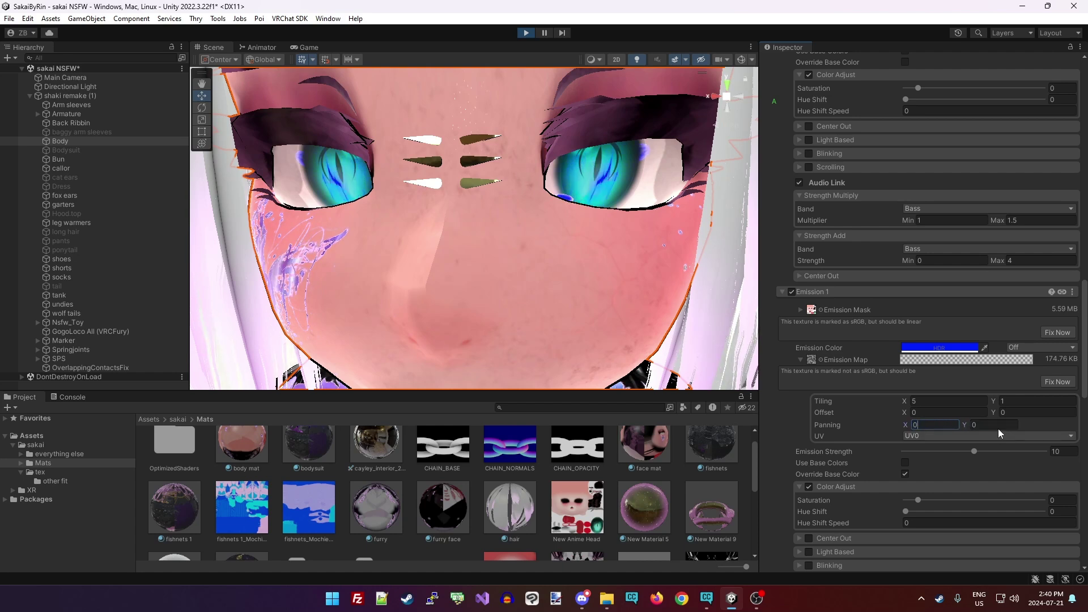
{"action": "key", "text": "Tab"}
{"action": "type", "text": "-"}
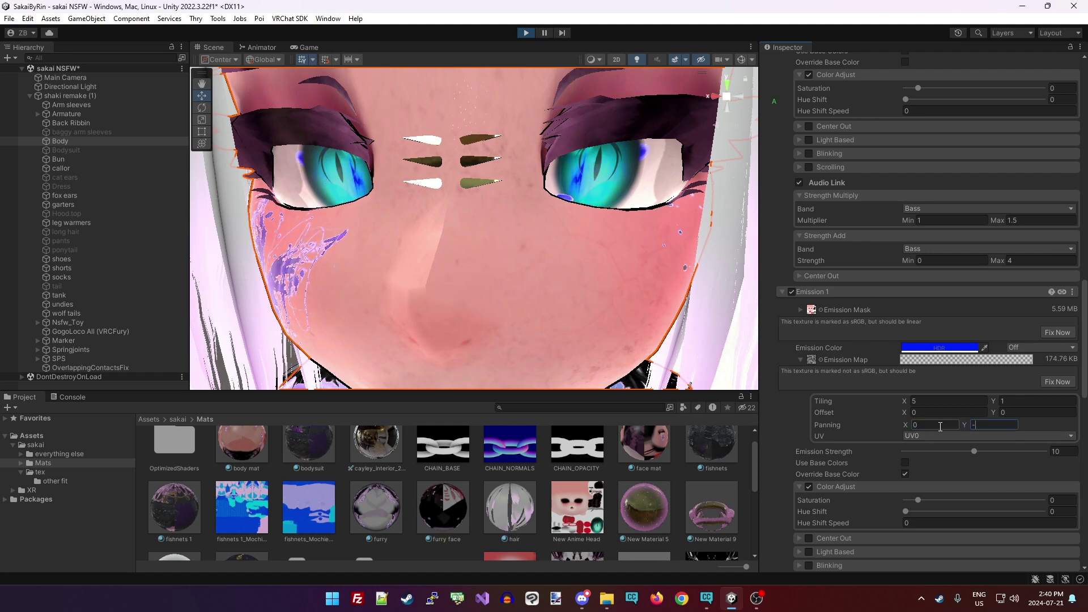
{"action": "type", "text": "5"}
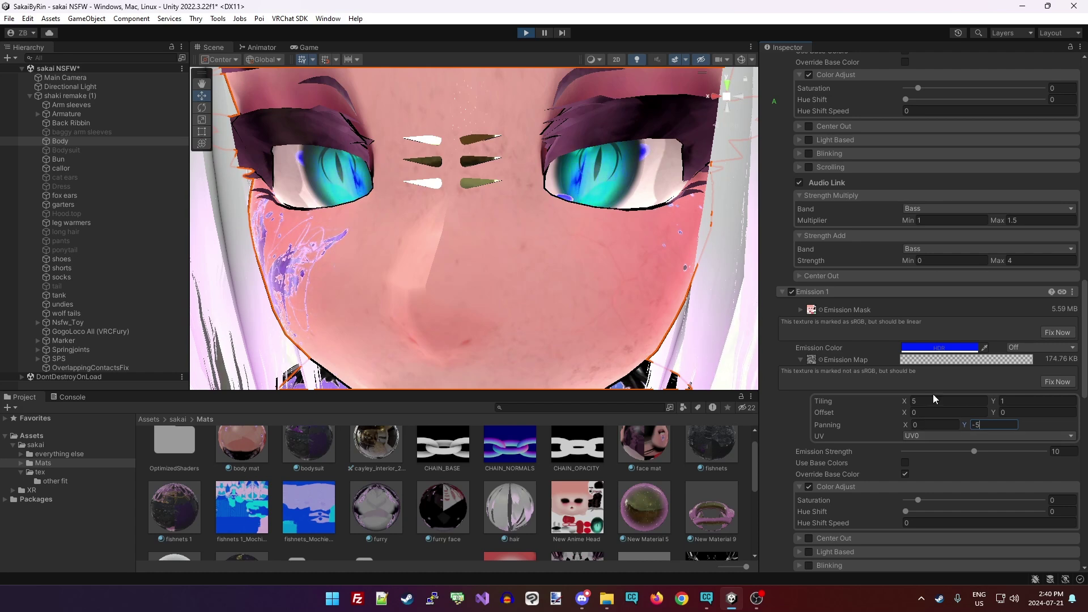
Try a Tiling Y of 0 and a Tiling X of 10 on Emission 1's Emission Map, restoring them to 1 and 5.
{"action": "key", "text": "Tab"}
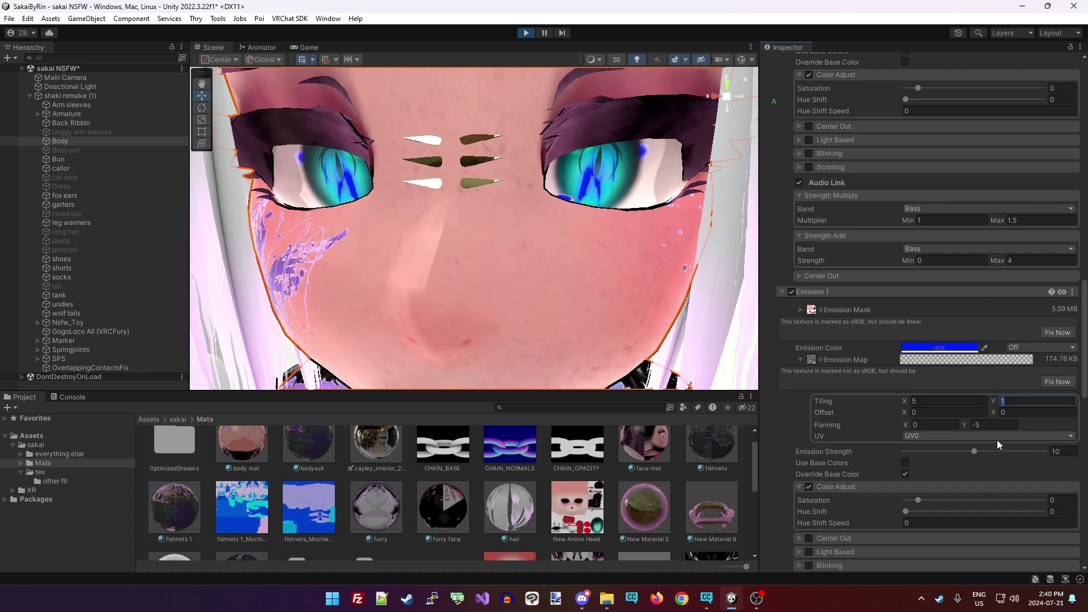
{"action": "type", "text": "0"}
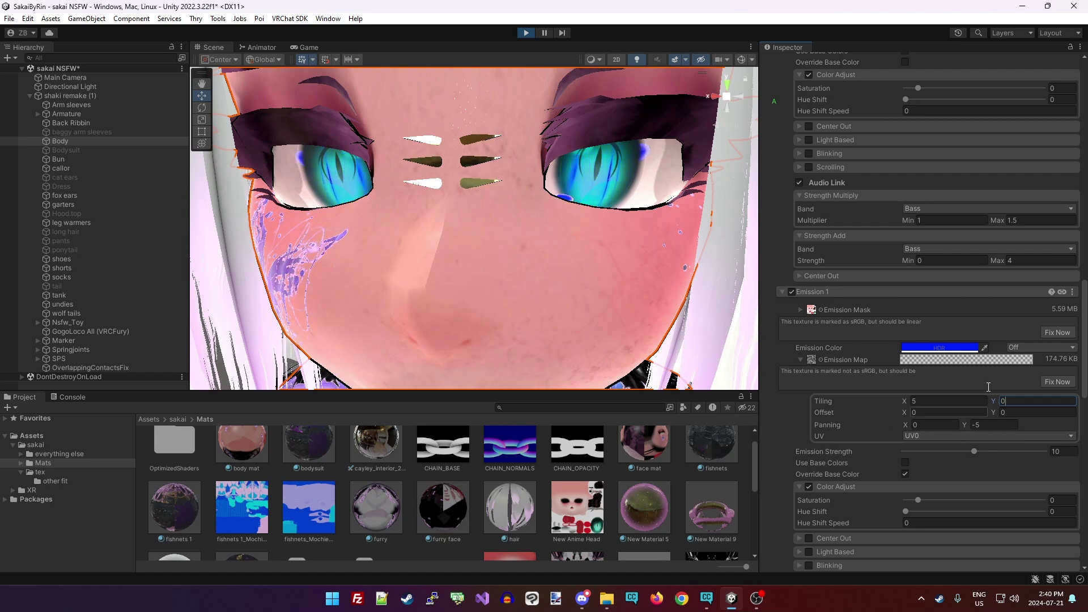
{"action": "key", "text": "BackSpace"}
{"action": "type", "text": "1"}
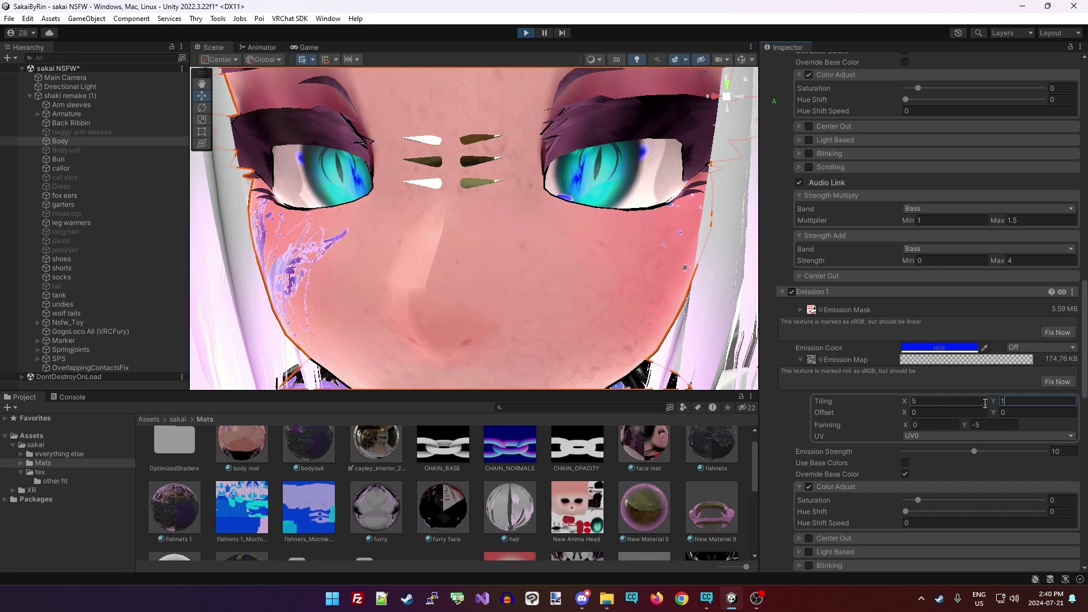
{"action": "left_click", "coordinate": [985, 403]}
{"action": "type", "text": "1"}
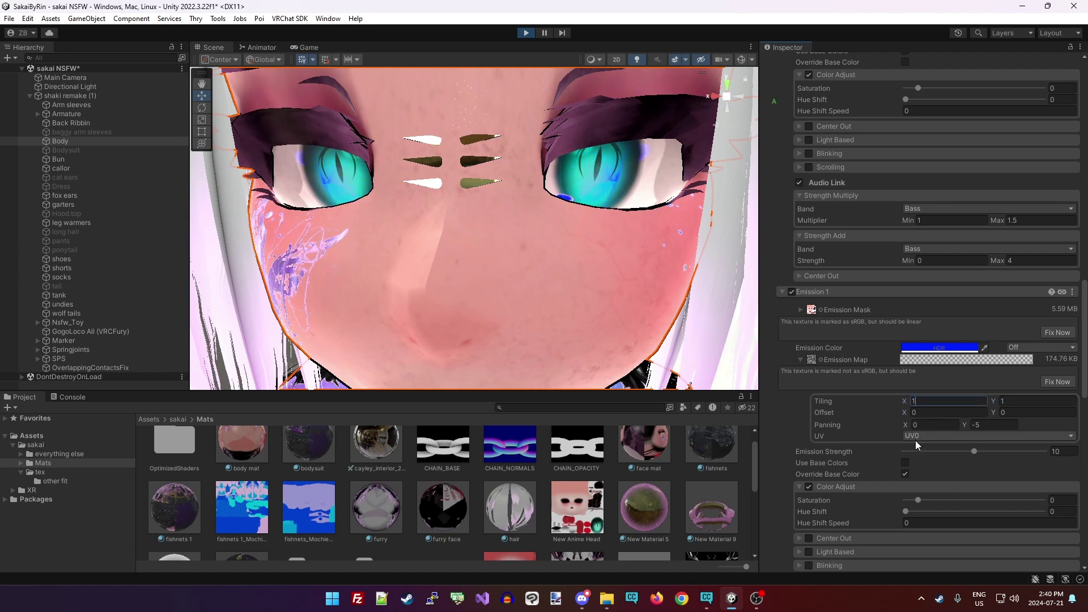
{"action": "type", "text": "0"}
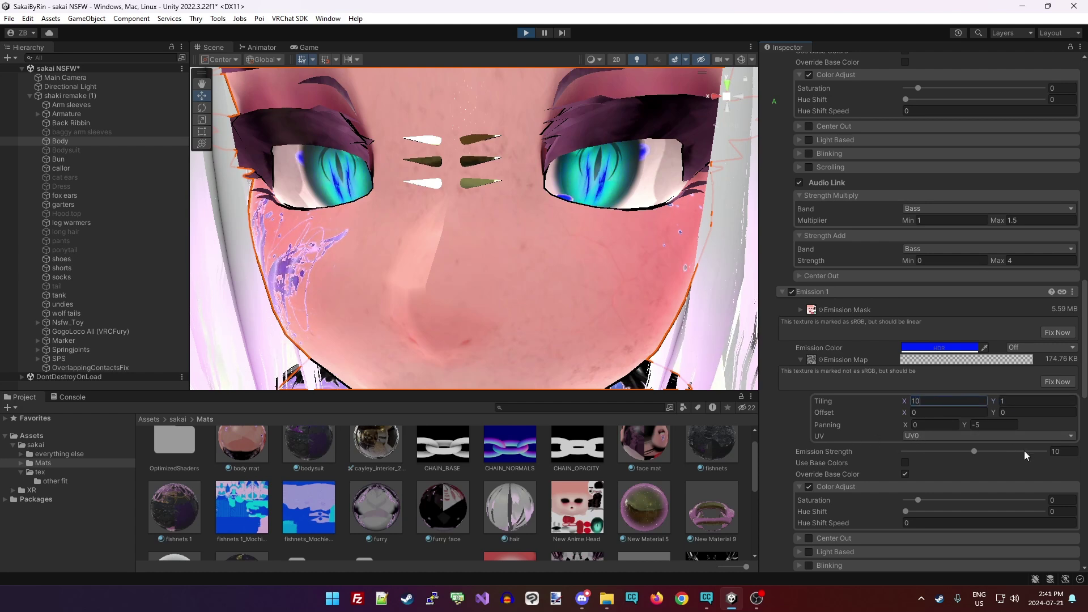
{"action": "key", "text": "Return"}
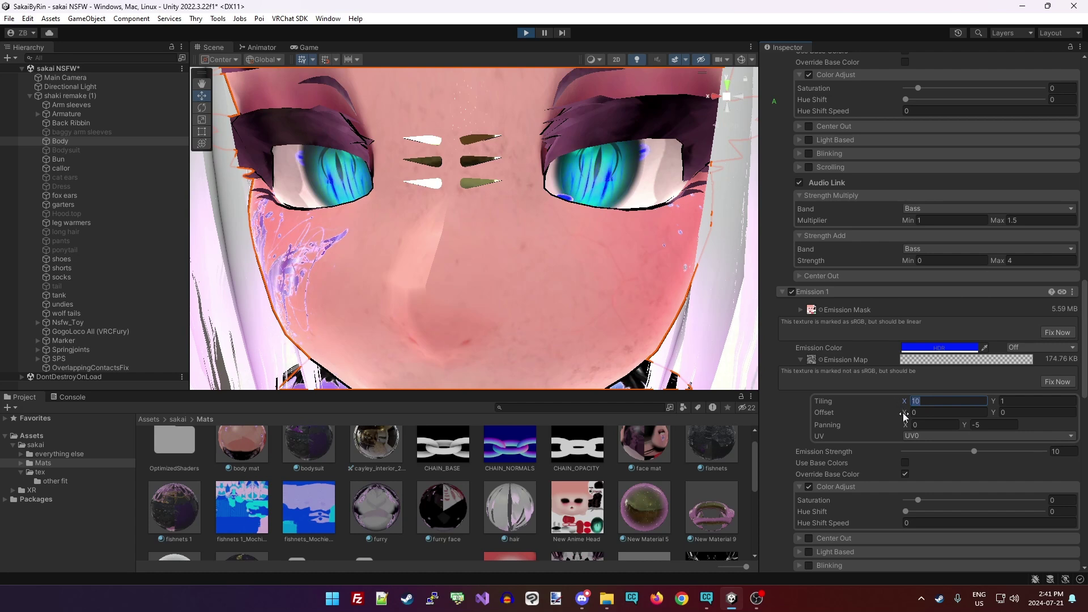
{"action": "type", "text": "5"}
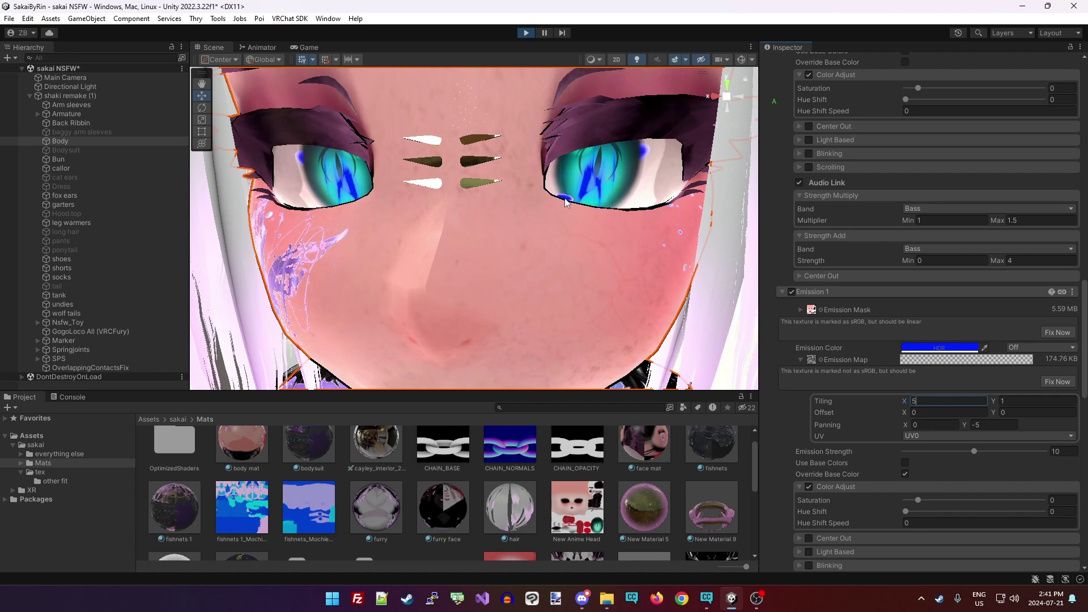
Locate Emission 1's Emission Mask texture and browse to the project's Assets\sakai\Mats folder in File Explorer.
{"action": "left_click", "coordinate": [814, 311]}
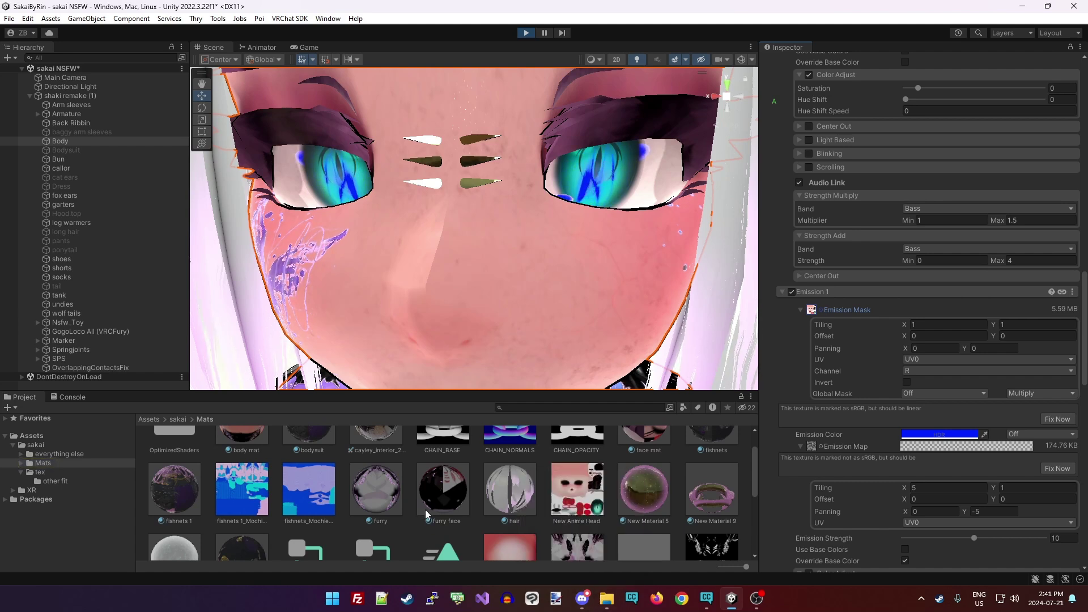
{"action": "left_click", "coordinate": [606, 600]}
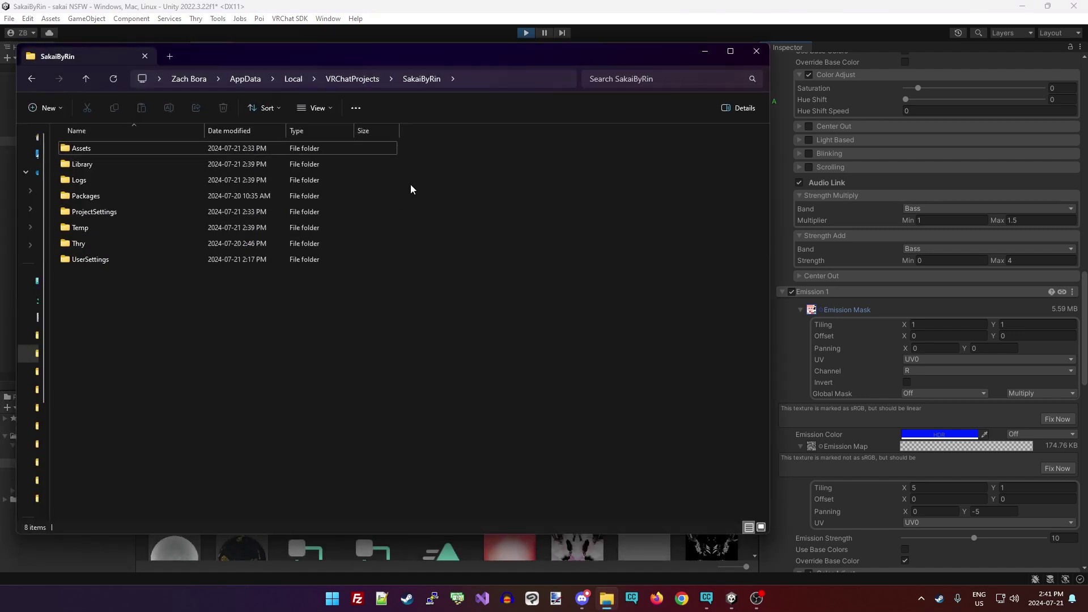
{"action": "left_click_drag", "start_coordinate": [375, 65], "coordinate": [418, 150]}
{"action": "double_click", "coordinate": [315, 245]}
{"action": "double_click", "coordinate": [315, 243]}
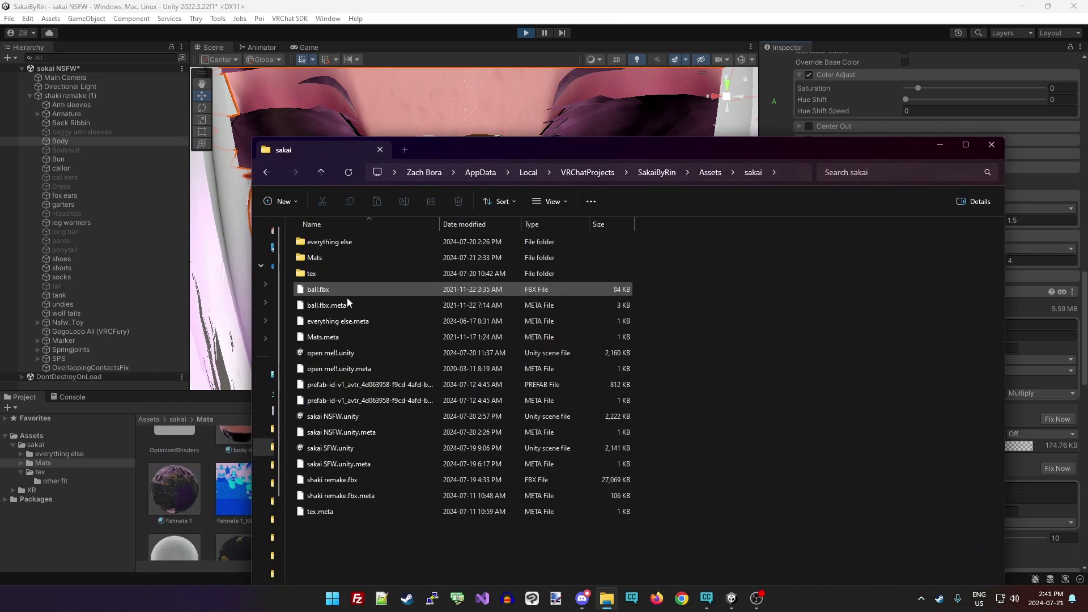
{"action": "double_click", "coordinate": [316, 258]}
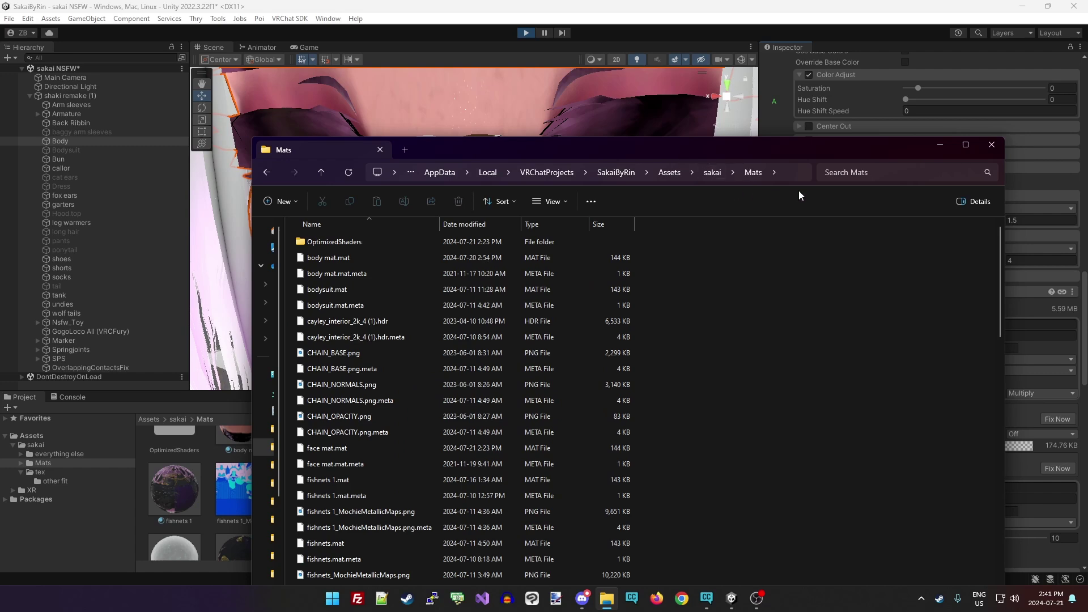
{"action": "left_click_drag", "start_coordinate": [763, 155], "coordinate": [587, 93]}
{"action": "scroll", "coordinate": [493, 391], "scroll_direction": "down", "scroll_amount": 5}
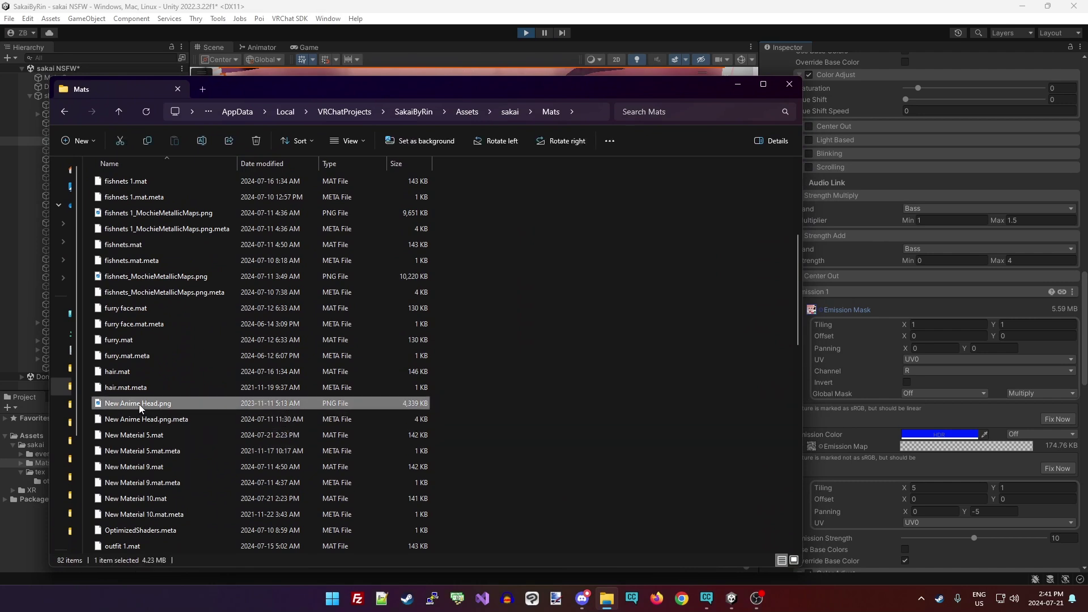
Open New Anime Head.png from the Mats folder in paint.net.
{"action": "right_click", "coordinate": [138, 403]}
{"action": "mouse_move", "coordinate": [280, 146]}
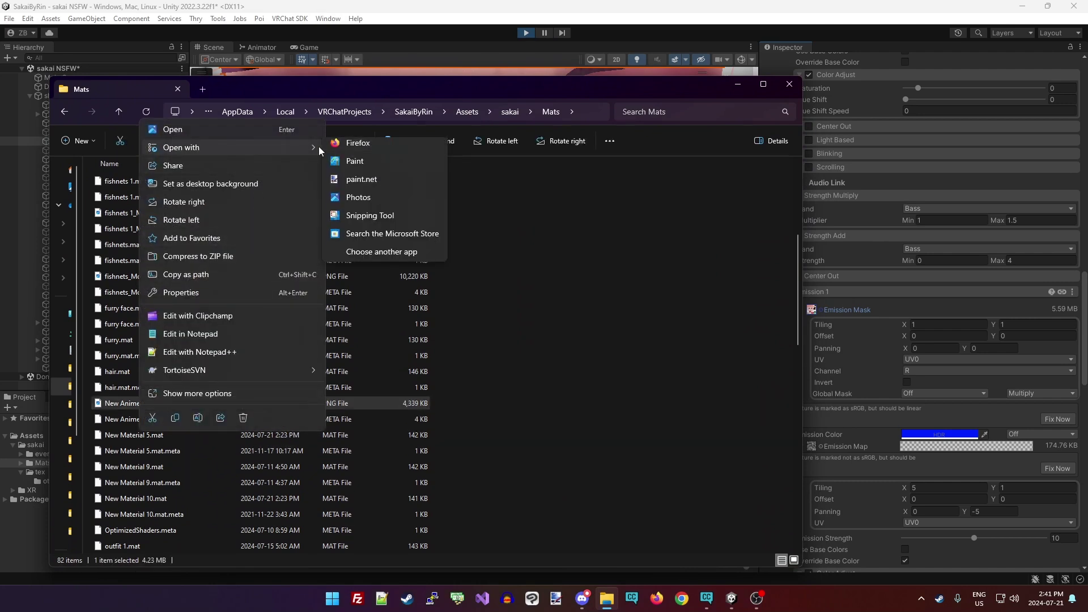
{"action": "left_click", "coordinate": [379, 189]}
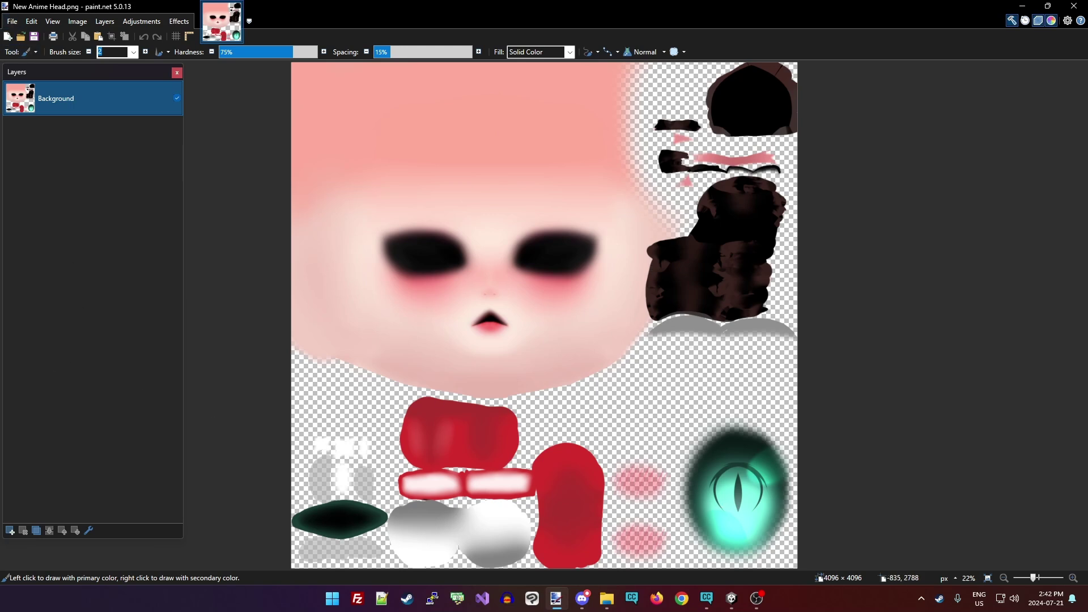
Copy a rectangular selection around the green eye, about 945 × 1202 pixels, and paste it in place on a new layer.
{"action": "key", "text": "s"}
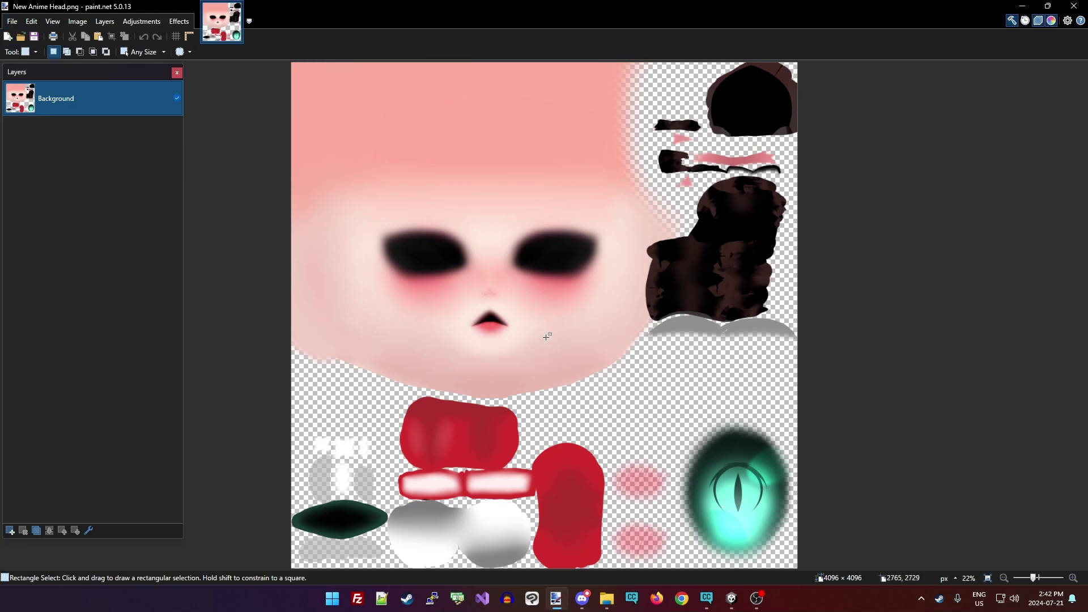
{"action": "mouse_move", "coordinate": [594, 14]}
{"action": "left_mouse_down"}
{"action": "mouse_move", "coordinate": [529, 322]}
{"action": "mouse_move", "coordinate": [464, 423]}
{"action": "left_mouse_up"}
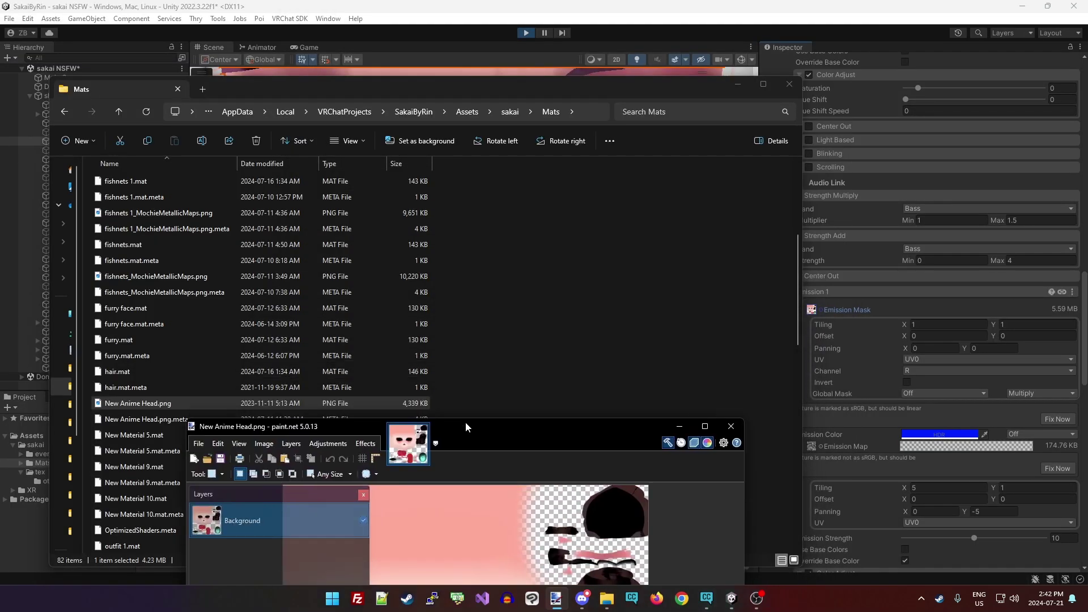
{"action": "double_click", "coordinate": [465, 424]}
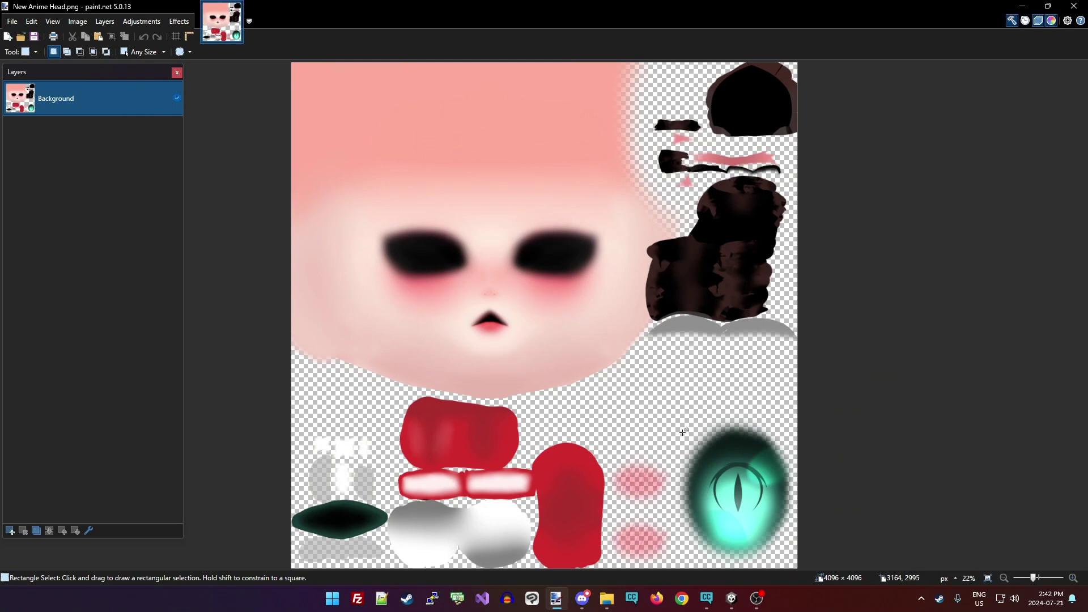
{"action": "left_click_drag", "start_coordinate": [682, 419], "coordinate": [795, 576]}
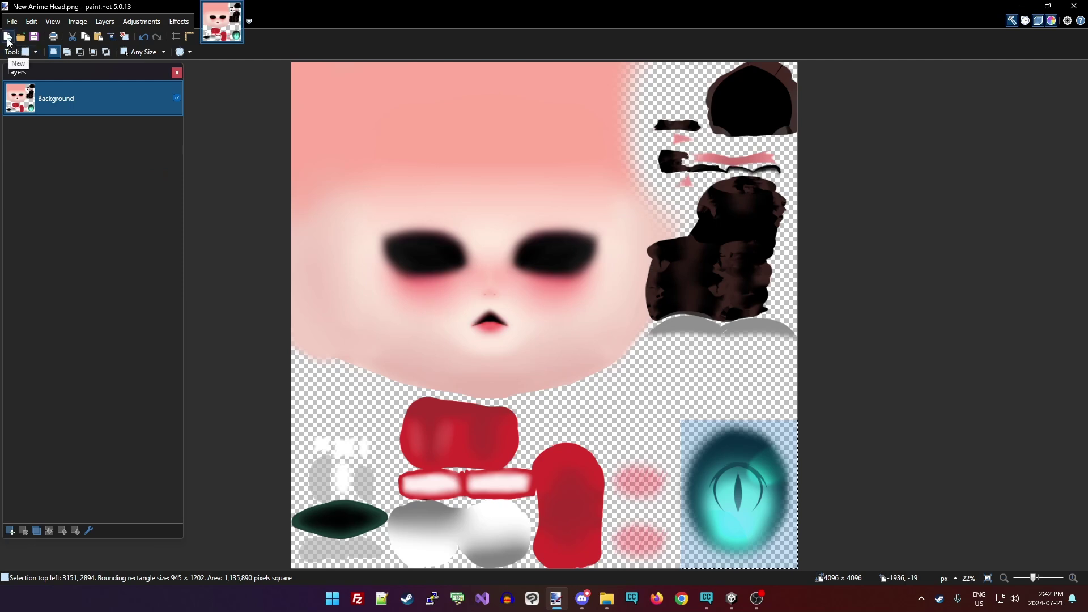
{"action": "left_click", "coordinate": [8, 38]}
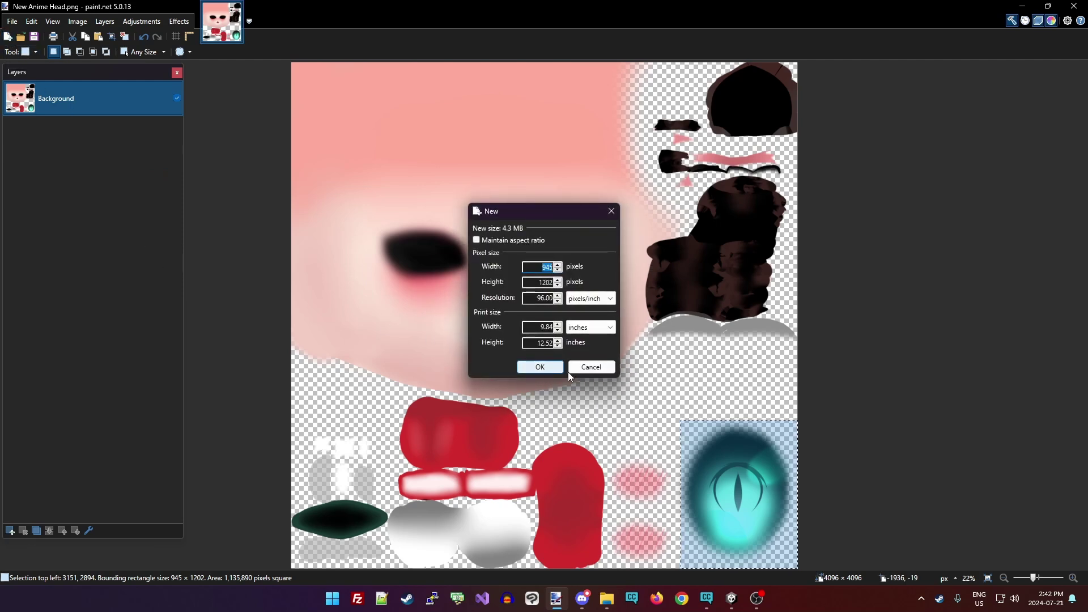
{"action": "left_click", "coordinate": [575, 370]}
{"action": "left_click", "coordinate": [11, 531]}
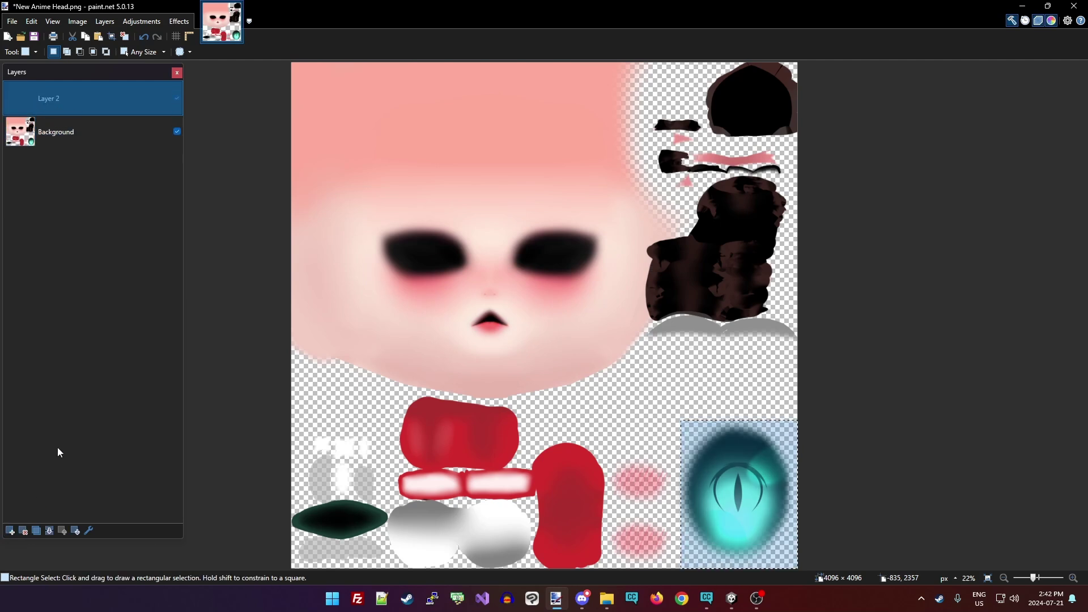
{"action": "key", "text": "ctrl+v"}
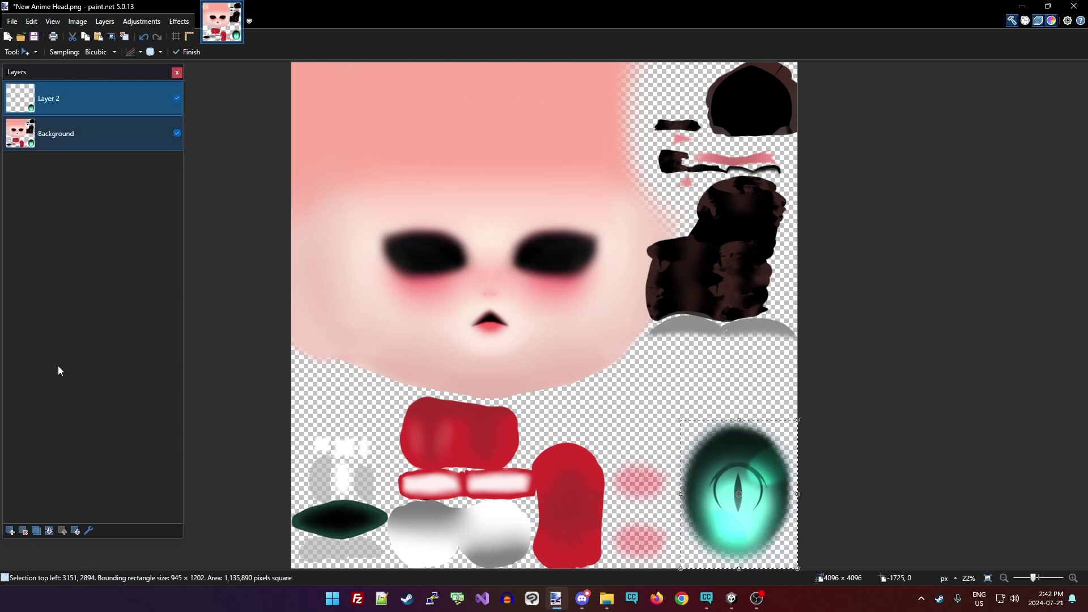
Clear the selection and fill the empty area around the eye on Layer 2 with black.
{"action": "key", "text": "s"}
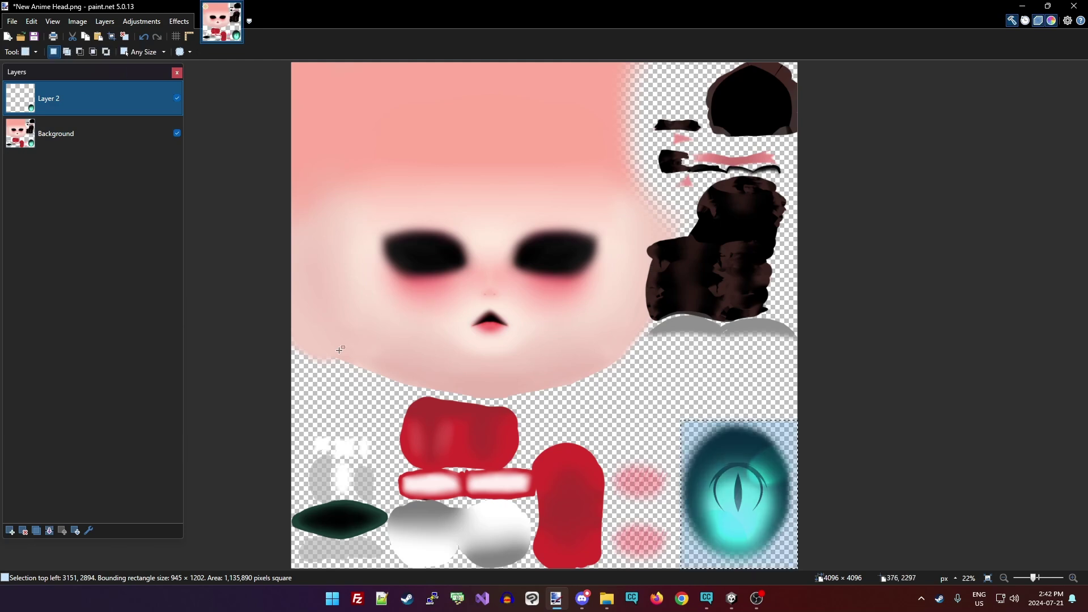
{"action": "key", "text": "ctrl+d"}
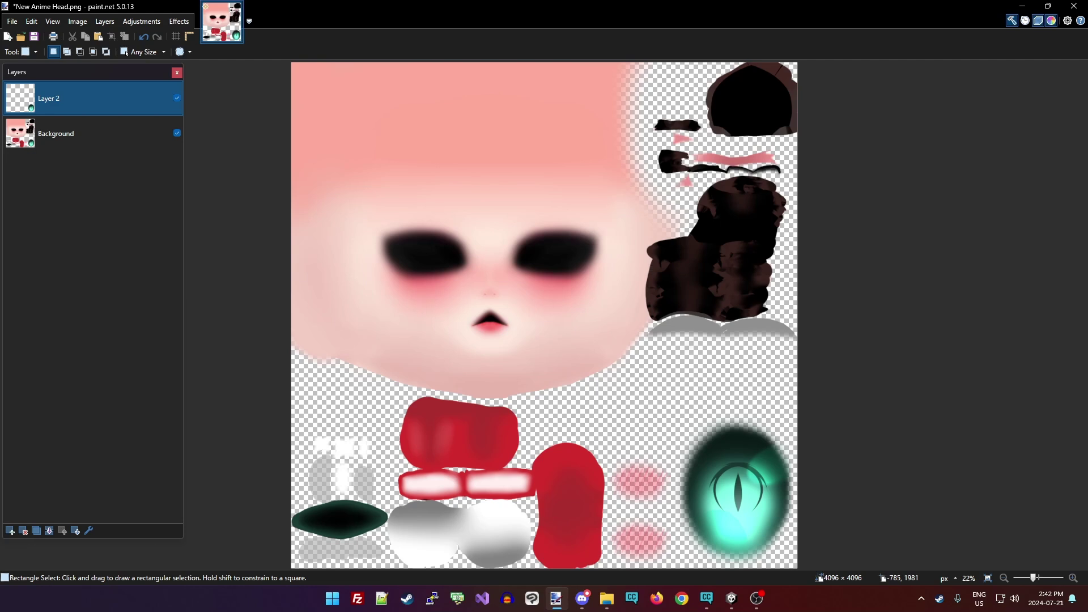
{"action": "key", "text": "f"}
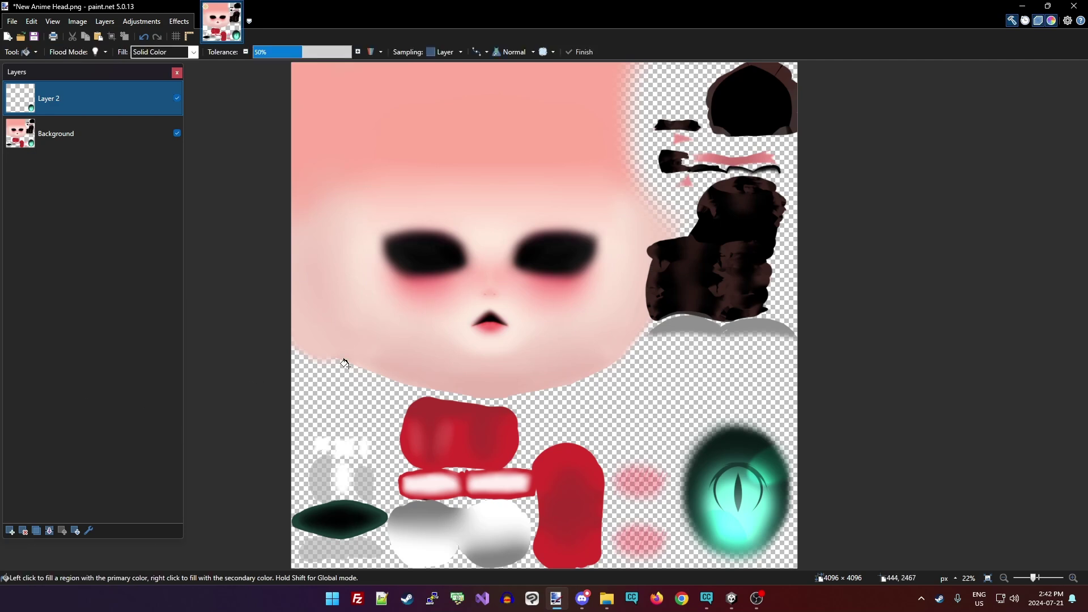
{"action": "left_click", "coordinate": [349, 366]}
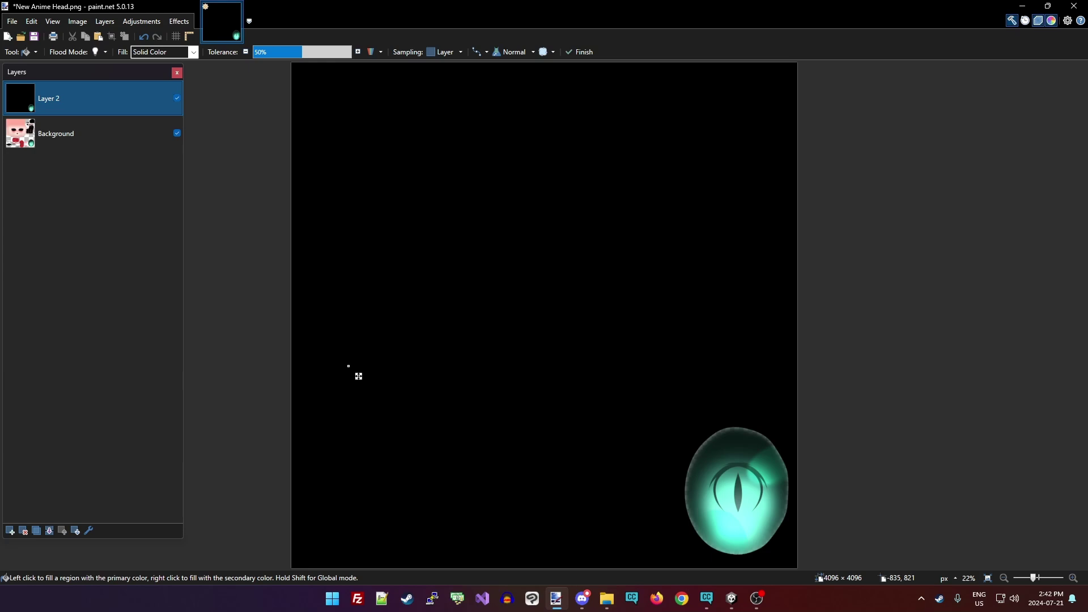
Paint black over the eye's semi-transparent outer edge on Layer 2 with a size 65 brush, covering the leftover sliver beside it.
{"action": "key", "text": "b"}
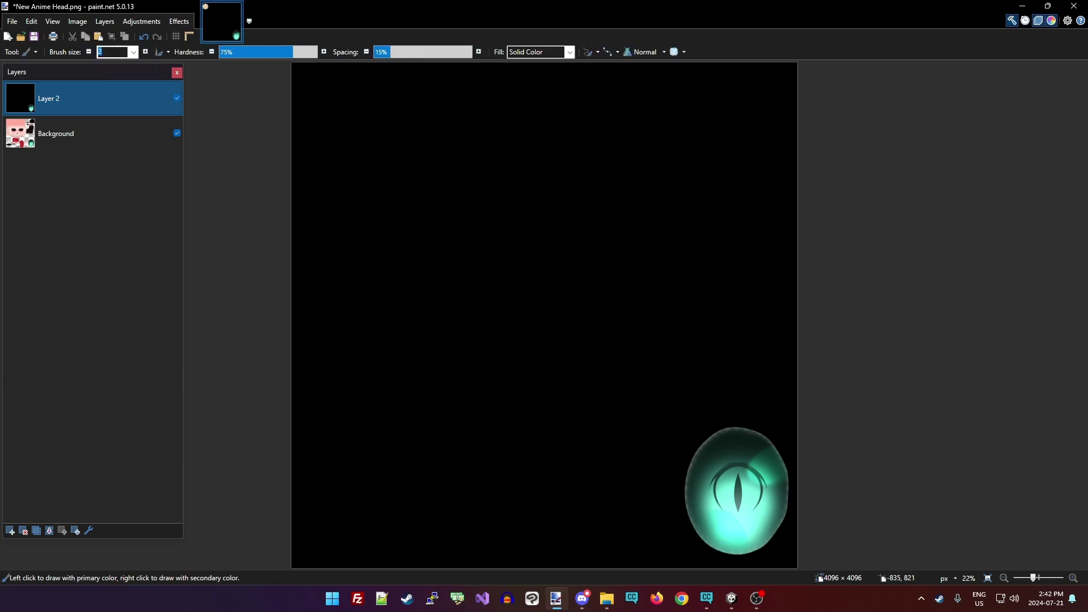
{"action": "left_click", "coordinate": [134, 54]}
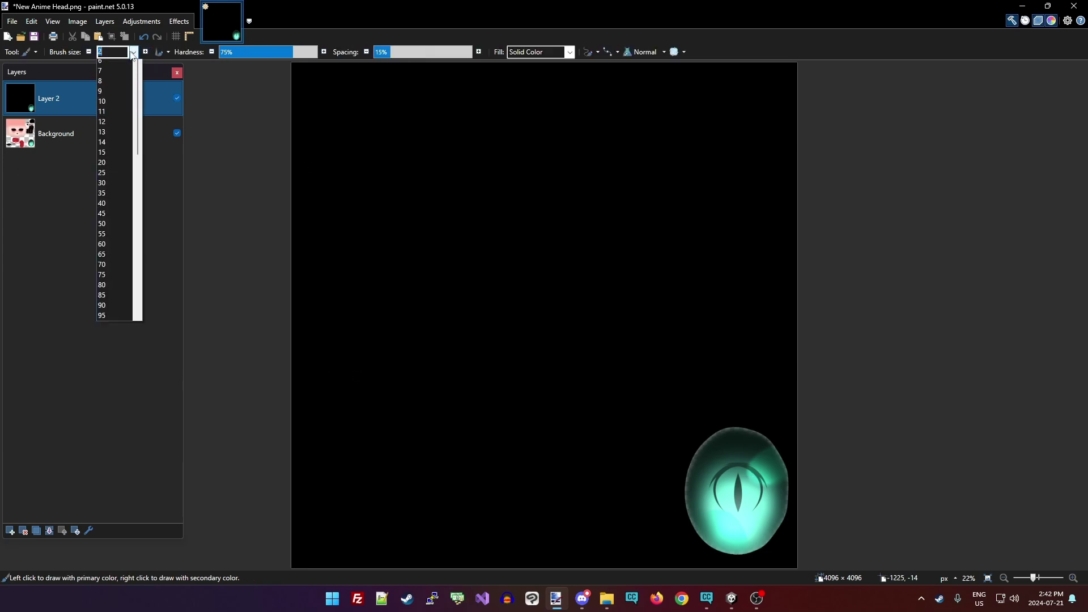
{"action": "left_click", "coordinate": [119, 298]}
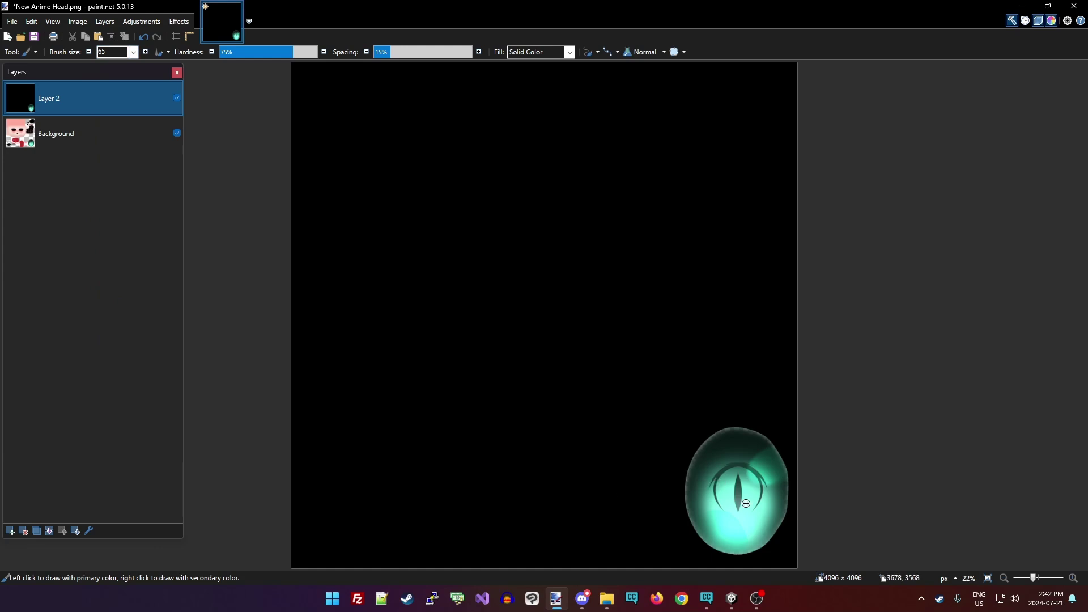
{"action": "scroll", "coordinate": [746, 503], "scroll_direction": "up", "scroll_amount": 5, "text": "ctrl"}
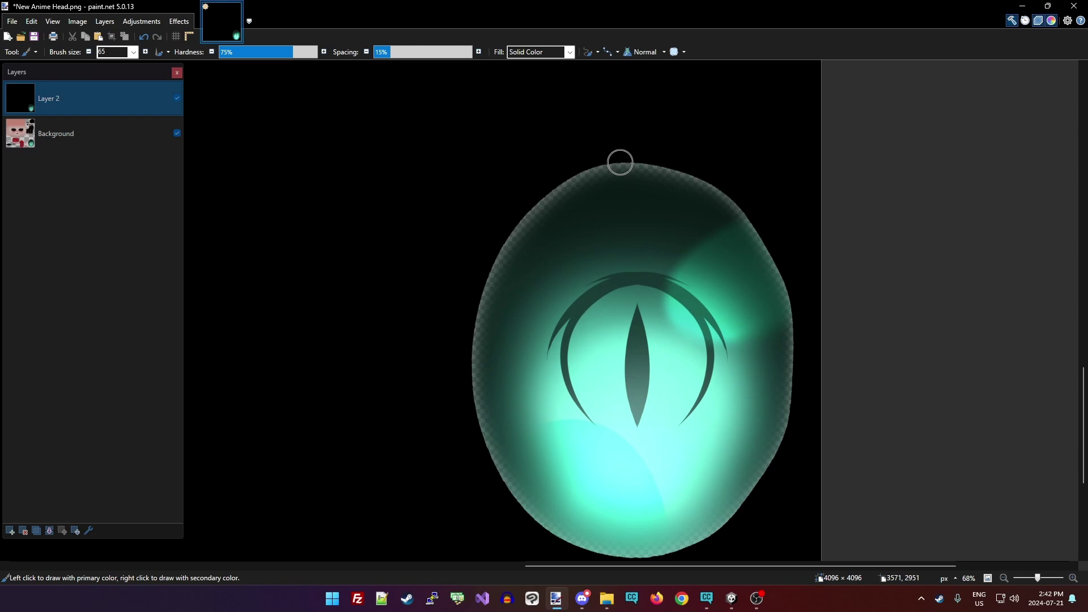
{"action": "mouse_move", "coordinate": [620, 163]}
{"action": "left_mouse_down"}
{"action": "mouse_move", "coordinate": [561, 182]}
{"action": "mouse_move", "coordinate": [505, 248]}
{"action": "mouse_move", "coordinate": [473, 342]}
{"action": "mouse_move", "coordinate": [704, 176]}
{"action": "mouse_move", "coordinate": [588, 158]}
{"action": "mouse_move", "coordinate": [444, 197]}
{"action": "mouse_move", "coordinate": [665, 250]}
{"action": "mouse_move", "coordinate": [861, 202]}
{"action": "mouse_move", "coordinate": [600, 243]}
{"action": "mouse_move", "coordinate": [540, 267]}
{"action": "left_mouse_up"}
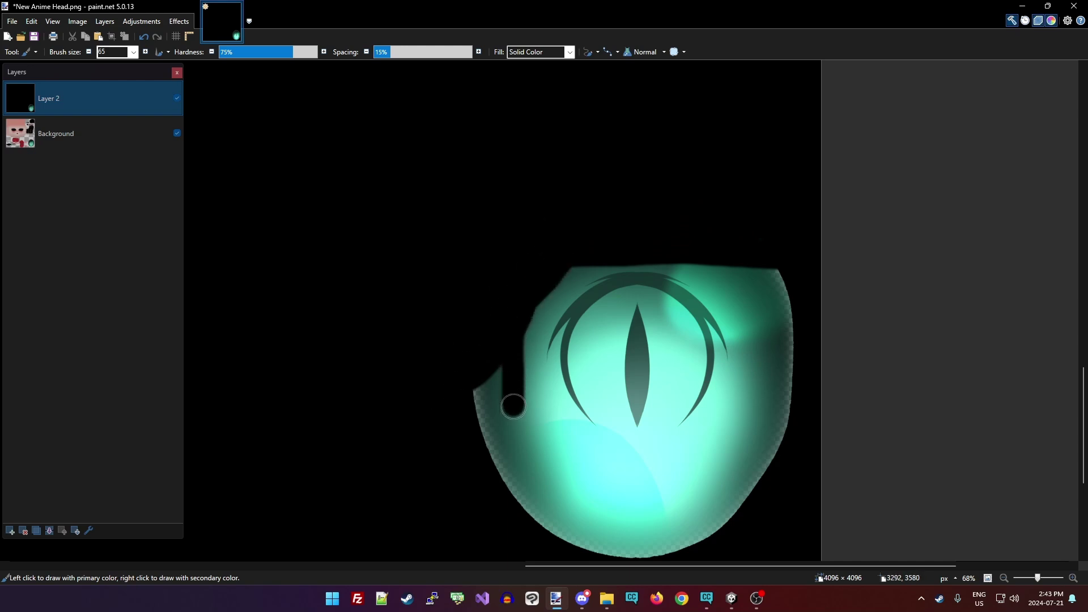
{"action": "mouse_move", "coordinate": [512, 406]}
{"action": "left_mouse_down"}
{"action": "mouse_move", "coordinate": [529, 484]}
{"action": "mouse_move", "coordinate": [597, 549]}
{"action": "left_mouse_up"}
{"action": "scroll", "coordinate": [732, 546], "scroll_direction": "down", "scroll_amount": 1}
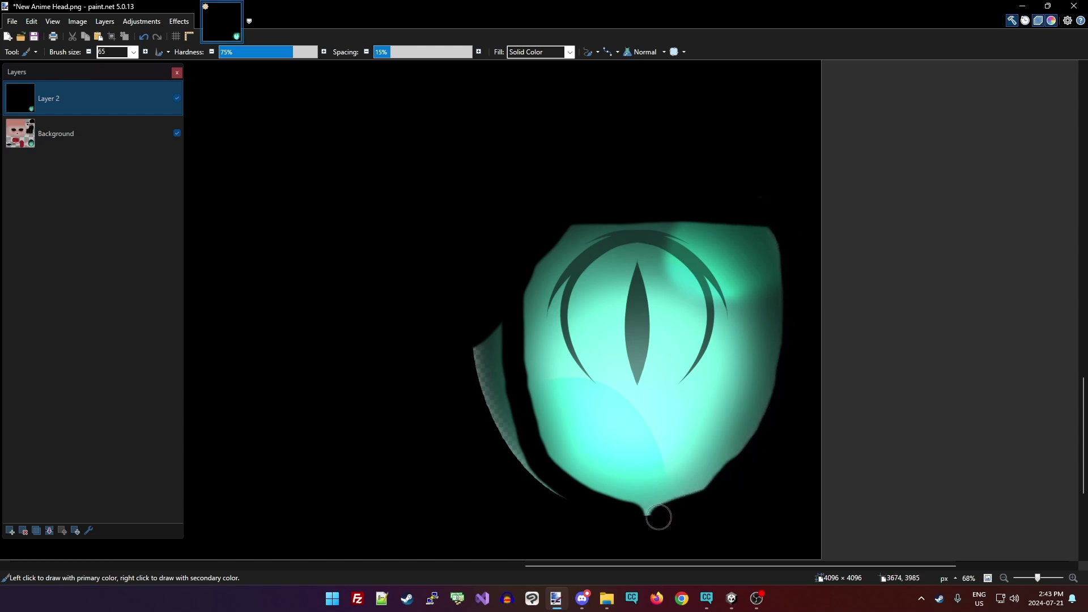
{"action": "mouse_move", "coordinate": [556, 498]}
{"action": "left_mouse_down"}
{"action": "mouse_move", "coordinate": [498, 340]}
{"action": "mouse_move", "coordinate": [503, 445]}
{"action": "left_mouse_up"}
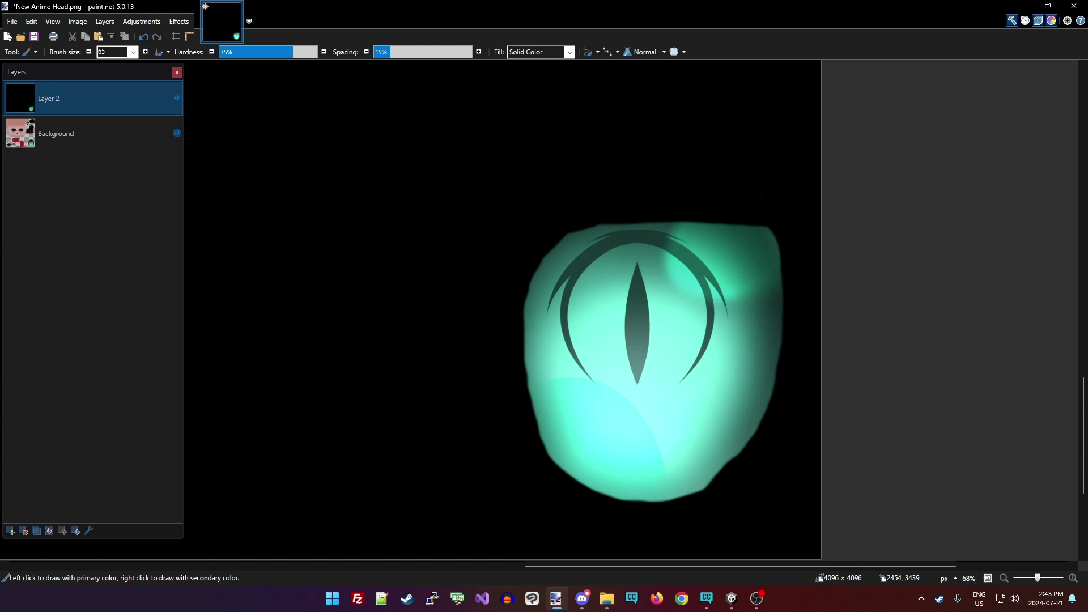
Paint a medium grey ring over the eye's outer rim on Layer 2 with the size 65 brush, thickening it on one side.
{"action": "left_click_drag", "start_coordinate": [534, 287], "coordinate": [539, 377]}
{"action": "mouse_move", "coordinate": [545, 319]}
{"action": "left_mouse_down"}
{"action": "mouse_move", "coordinate": [548, 264]}
{"action": "mouse_move", "coordinate": [570, 243]}
{"action": "mouse_move", "coordinate": [664, 228]}
{"action": "mouse_move", "coordinate": [767, 245]}
{"action": "mouse_move", "coordinate": [771, 346]}
{"action": "mouse_move", "coordinate": [740, 434]}
{"action": "mouse_move", "coordinate": [708, 467]}
{"action": "mouse_move", "coordinate": [634, 492]}
{"action": "left_mouse_up"}
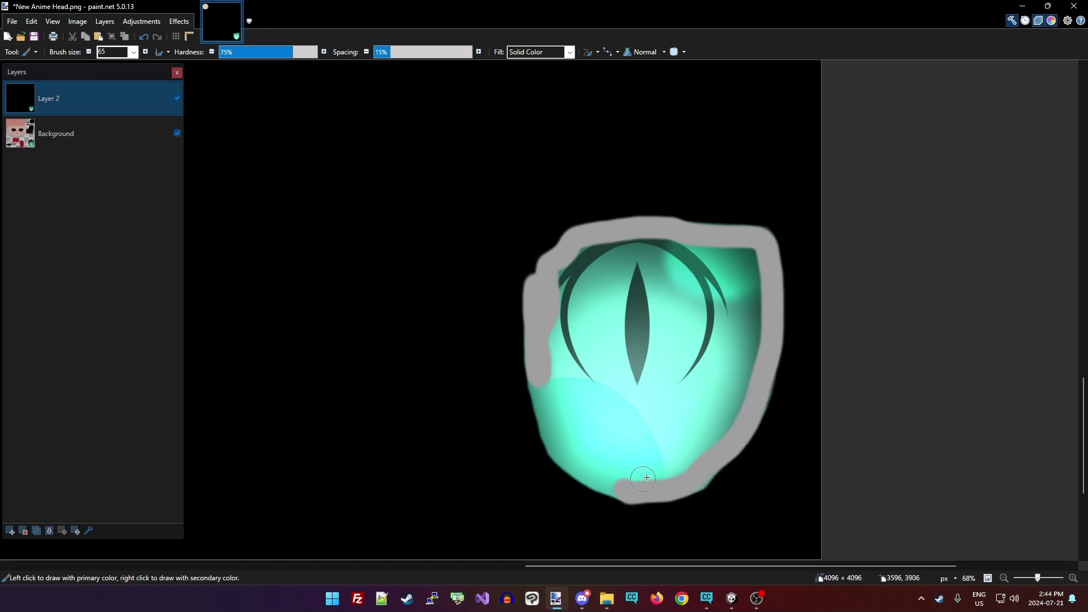
{"action": "mouse_move", "coordinate": [737, 423]}
{"action": "left_mouse_down"}
{"action": "mouse_move", "coordinate": [754, 276]}
{"action": "mouse_move", "coordinate": [738, 251]}
{"action": "left_mouse_up"}
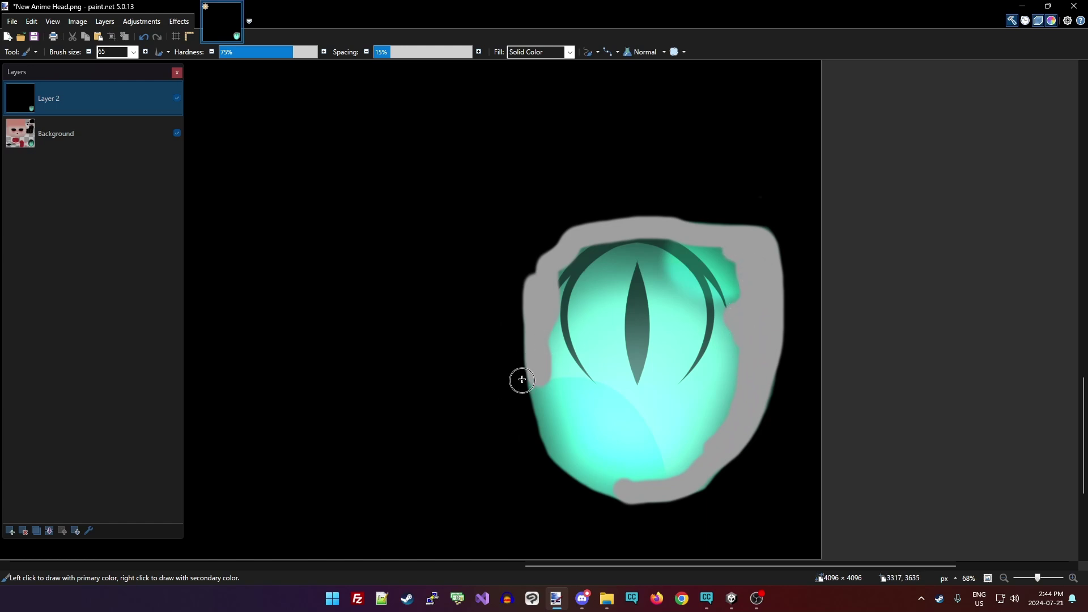
{"action": "mouse_move", "coordinate": [537, 379]}
{"action": "left_mouse_down"}
{"action": "mouse_move", "coordinate": [553, 451]}
{"action": "mouse_move", "coordinate": [605, 480]}
{"action": "left_mouse_up"}
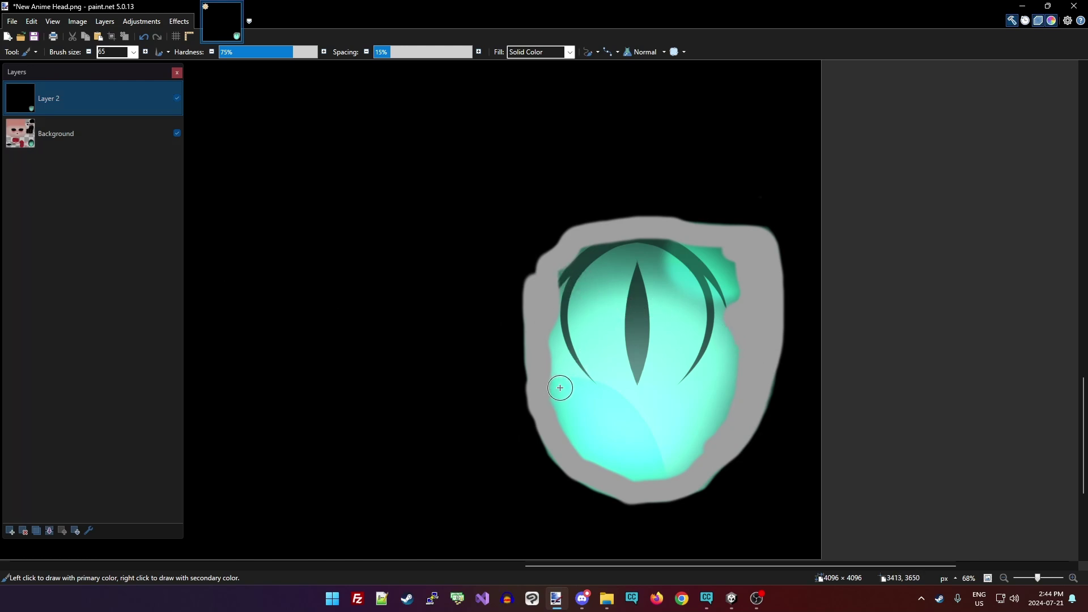
Paint a lighter grey ring inside the rim, then cover the slit pupil and the dark curved iris lines in the same grey.
{"action": "mouse_move", "coordinate": [560, 388]}
{"action": "left_mouse_down"}
{"action": "mouse_move", "coordinate": [594, 453]}
{"action": "mouse_move", "coordinate": [669, 462]}
{"action": "mouse_move", "coordinate": [714, 401]}
{"action": "mouse_move", "coordinate": [719, 334]}
{"action": "mouse_move", "coordinate": [717, 400]}
{"action": "mouse_move", "coordinate": [690, 453]}
{"action": "left_mouse_up"}
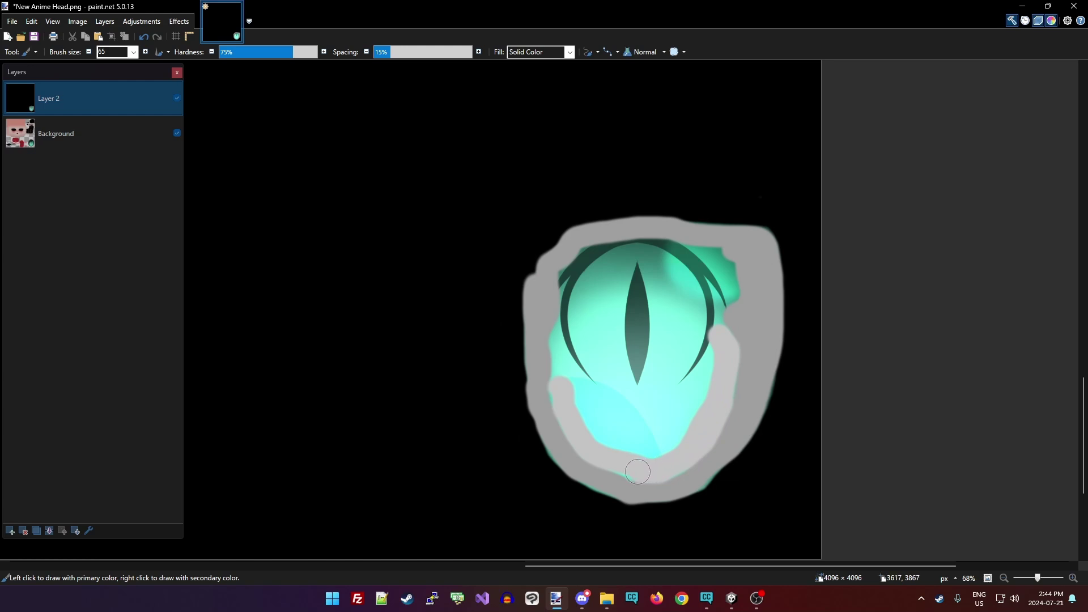
{"action": "mouse_move", "coordinate": [612, 457]}
{"action": "left_mouse_down"}
{"action": "mouse_move", "coordinate": [566, 412]}
{"action": "mouse_move", "coordinate": [557, 336]}
{"action": "mouse_move", "coordinate": [573, 265]}
{"action": "mouse_move", "coordinate": [643, 248]}
{"action": "mouse_move", "coordinate": [733, 267]}
{"action": "mouse_move", "coordinate": [734, 292]}
{"action": "mouse_move", "coordinate": [713, 287]}
{"action": "mouse_move", "coordinate": [714, 274]}
{"action": "mouse_move", "coordinate": [716, 327]}
{"action": "mouse_move", "coordinate": [706, 354]}
{"action": "mouse_move", "coordinate": [682, 372]}
{"action": "left_mouse_up"}
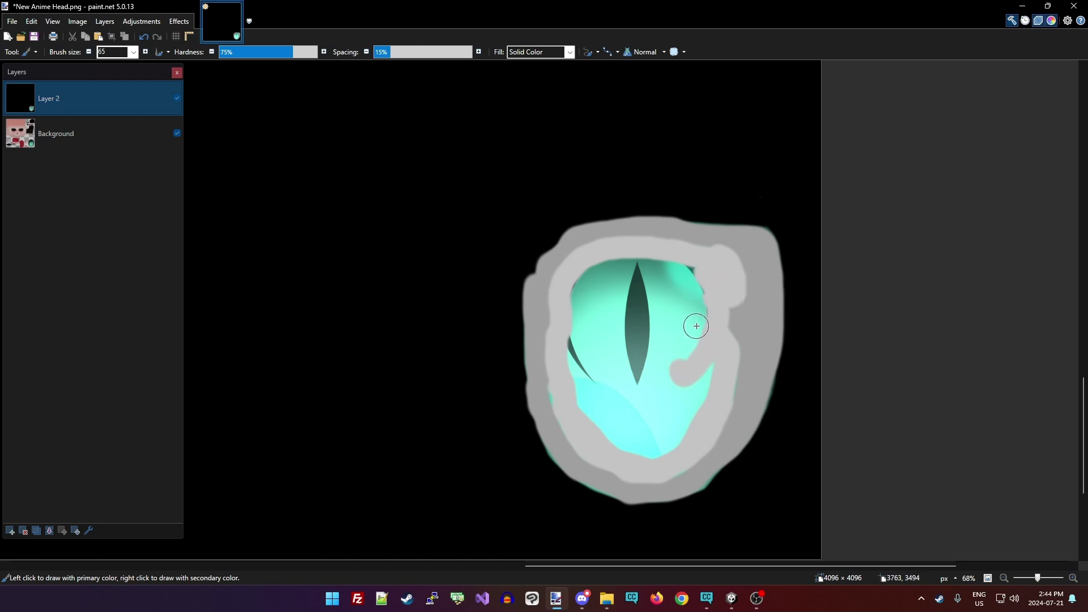
{"action": "mouse_move", "coordinate": [634, 272]}
{"action": "left_mouse_down"}
{"action": "mouse_move", "coordinate": [635, 372]}
{"action": "mouse_move", "coordinate": [631, 307]}
{"action": "left_mouse_up"}
{"action": "mouse_move", "coordinate": [575, 352]}
{"action": "left_mouse_down"}
{"action": "mouse_move", "coordinate": [589, 374]}
{"action": "mouse_move", "coordinate": [567, 337]}
{"action": "left_mouse_up"}
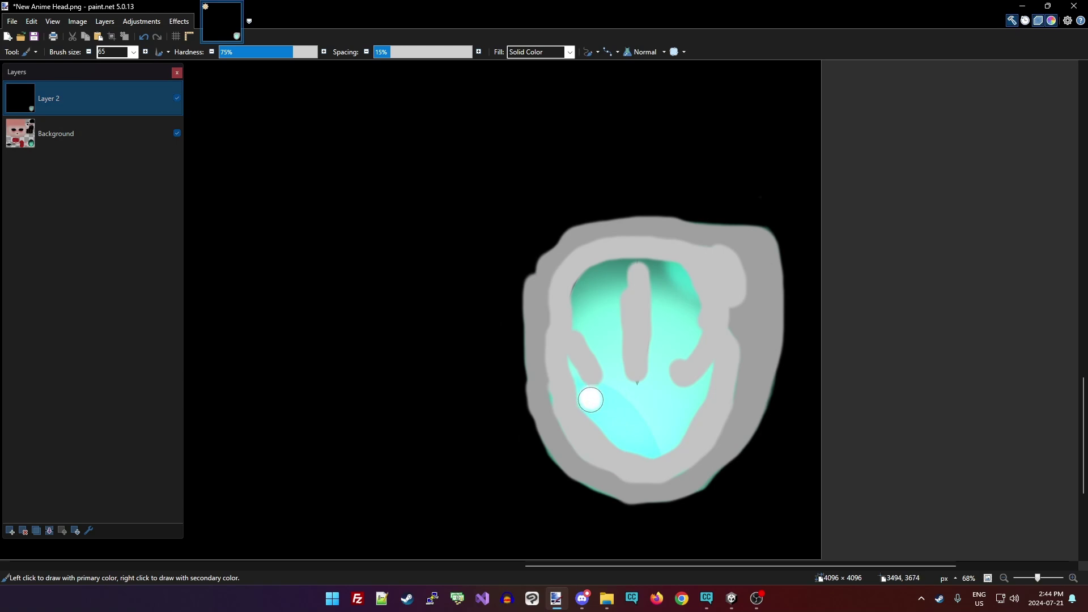
Fill the remaining green eye areas with white, touching up the small gaps with a size 8 brush.
{"action": "mouse_move", "coordinate": [590, 399]}
{"action": "left_mouse_down"}
{"action": "mouse_move", "coordinate": [622, 439]}
{"action": "mouse_move", "coordinate": [656, 448]}
{"action": "mouse_move", "coordinate": [698, 391]}
{"action": "mouse_move", "coordinate": [683, 392]}
{"action": "mouse_move", "coordinate": [665, 420]}
{"action": "mouse_move", "coordinate": [624, 420]}
{"action": "mouse_move", "coordinate": [601, 395]}
{"action": "mouse_move", "coordinate": [657, 389]}
{"action": "mouse_move", "coordinate": [619, 401]}
{"action": "mouse_move", "coordinate": [656, 366]}
{"action": "mouse_move", "coordinate": [653, 267]}
{"action": "mouse_move", "coordinate": [662, 266]}
{"action": "mouse_move", "coordinate": [690, 301]}
{"action": "mouse_move", "coordinate": [683, 349]}
{"action": "mouse_move", "coordinate": [664, 286]}
{"action": "mouse_move", "coordinate": [624, 270]}
{"action": "mouse_move", "coordinate": [580, 291]}
{"action": "mouse_move", "coordinate": [579, 318]}
{"action": "mouse_move", "coordinate": [614, 379]}
{"action": "mouse_move", "coordinate": [604, 290]}
{"action": "mouse_move", "coordinate": [597, 301]}
{"action": "mouse_move", "coordinate": [616, 283]}
{"action": "mouse_move", "coordinate": [611, 337]}
{"action": "left_mouse_up"}
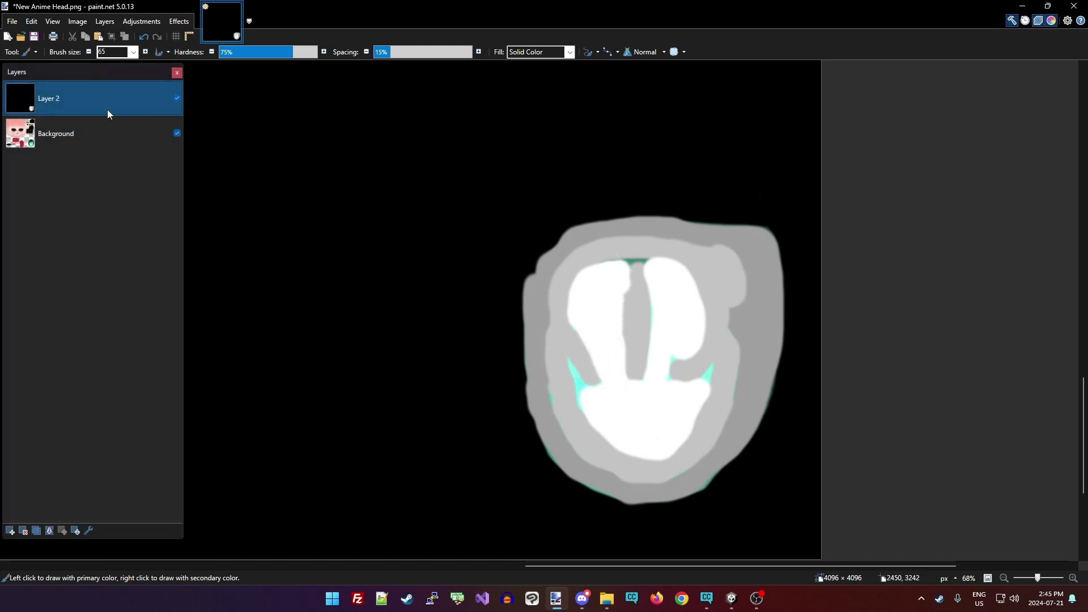
{"action": "left_click", "coordinate": [134, 52]}
{"action": "scroll", "coordinate": [115, 139], "scroll_direction": "up", "scroll_amount": 5}
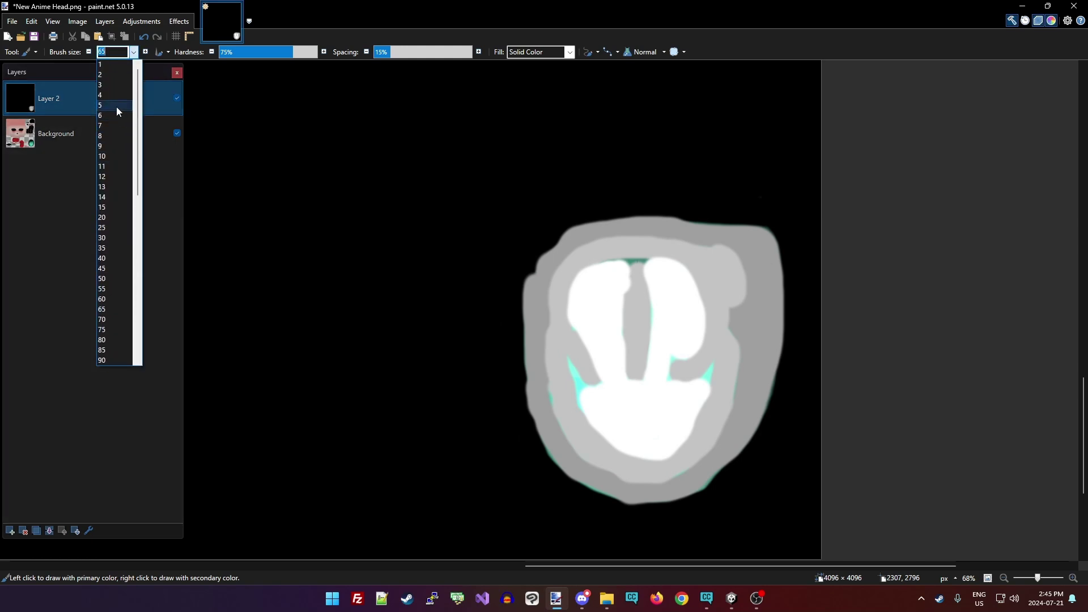
{"action": "left_click", "coordinate": [106, 145]}
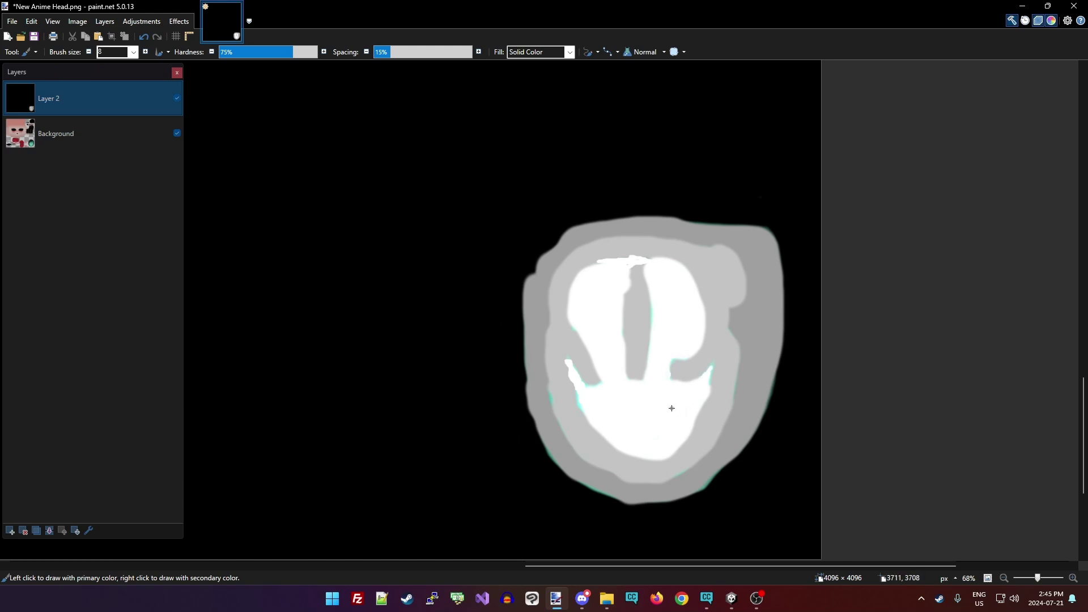
{"action": "scroll", "coordinate": [671, 408], "scroll_direction": "up", "scroll_amount": 4, "text": "ctrl"}
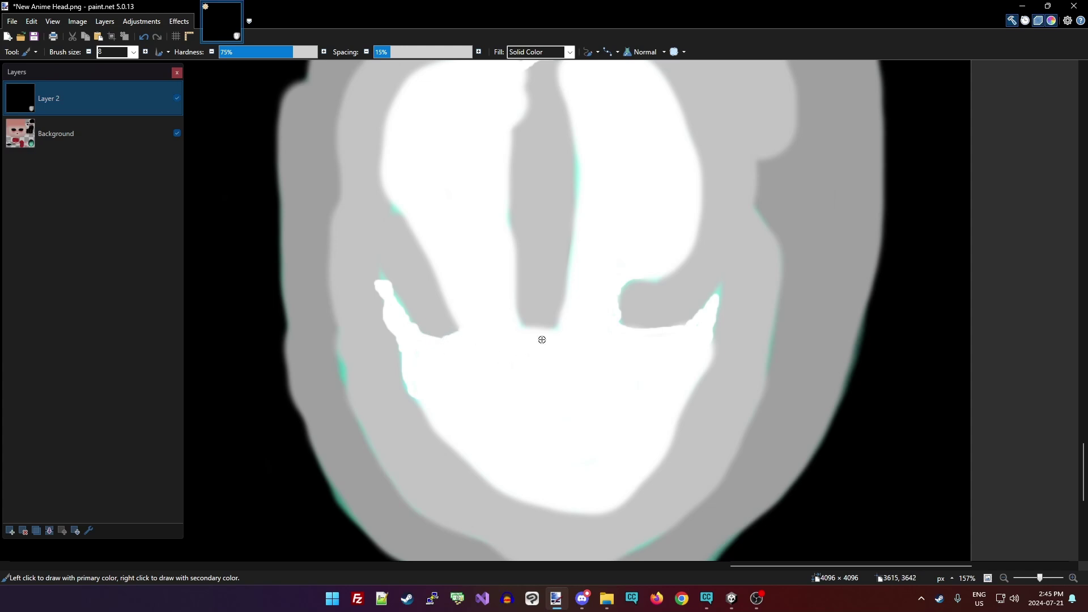
{"action": "scroll", "coordinate": [591, 327], "scroll_direction": "down", "scroll_amount": 5, "text": "ctrl"}
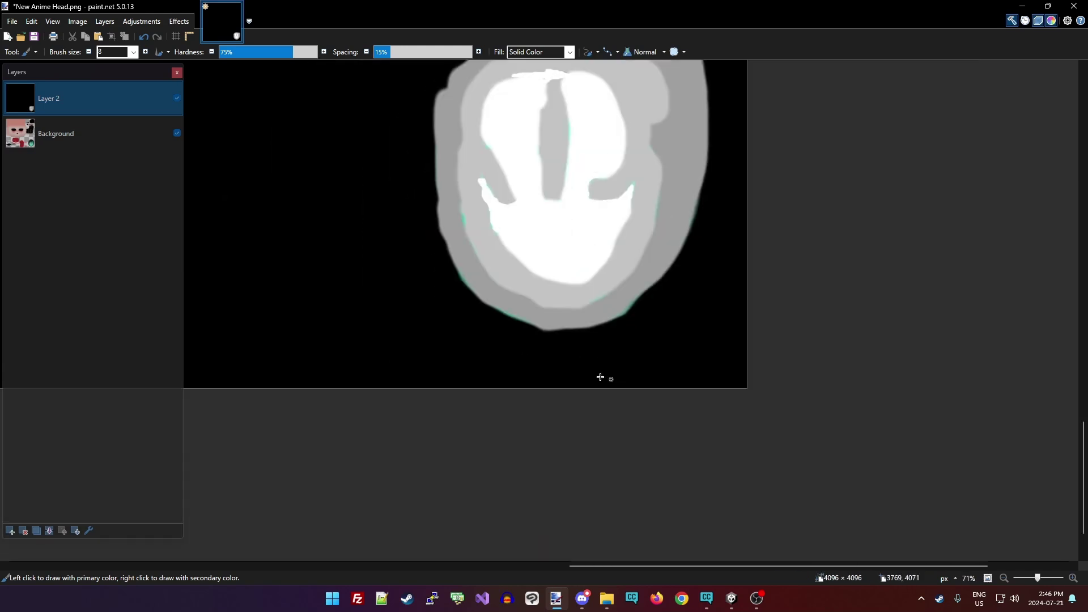
Save the flattened mask as eyeemission.png in the Mats folder with the default PNG settings and close paint.net.
{"action": "scroll", "coordinate": [600, 377], "scroll_direction": "up", "scroll_amount": 3}
{"action": "left_click", "coordinate": [12, 21]}
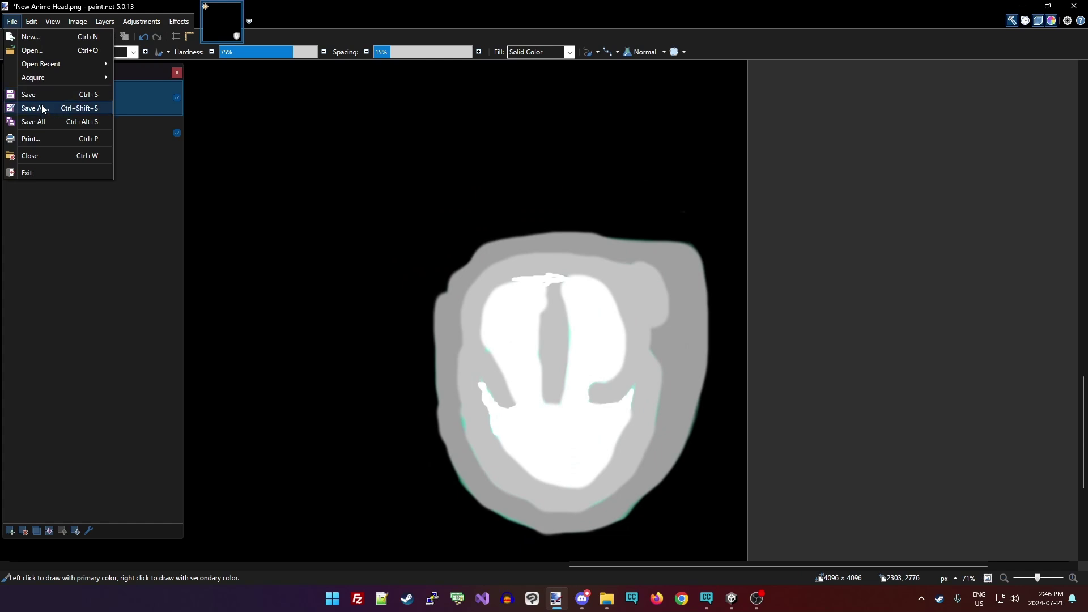
{"action": "left_click", "coordinate": [41, 104]}
{"action": "left_click", "coordinate": [143, 503]}
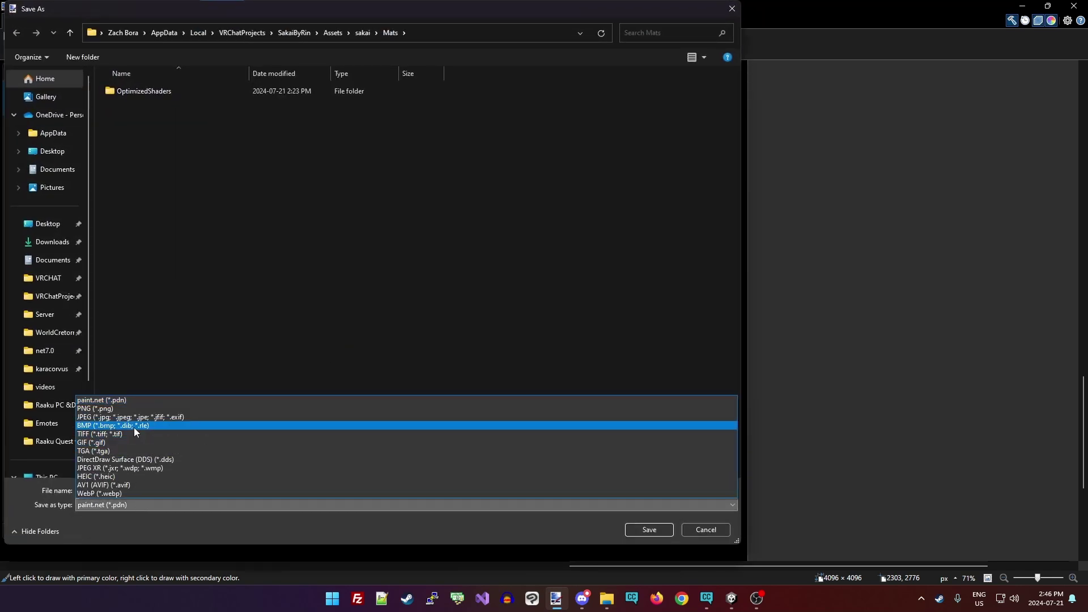
{"action": "left_click", "coordinate": [121, 409]}
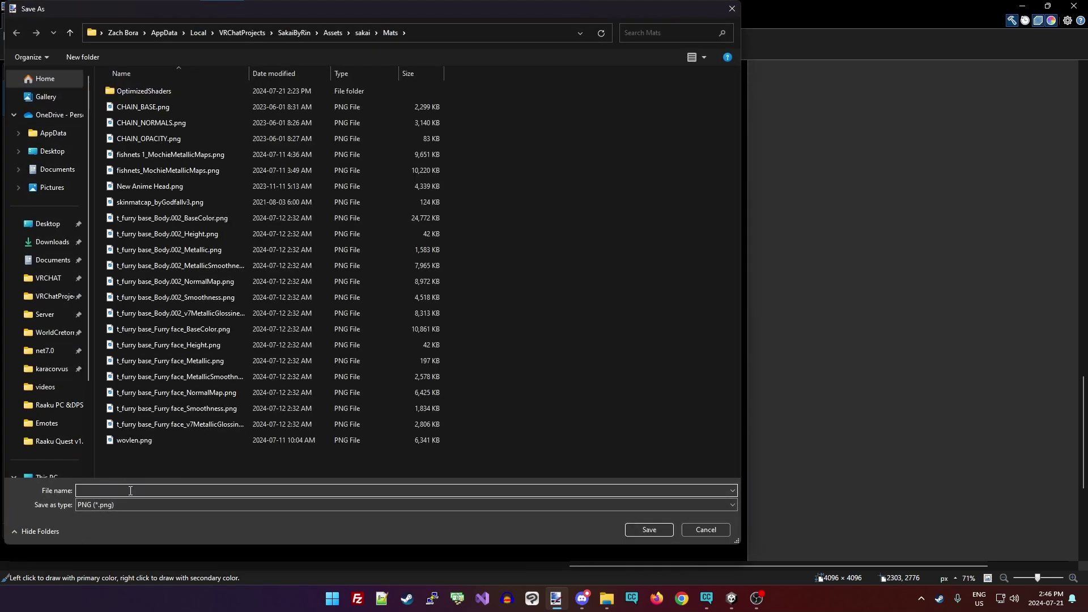
{"action": "type", "text": "eyeemission.png"}
{"action": "key", "text": "Return"}
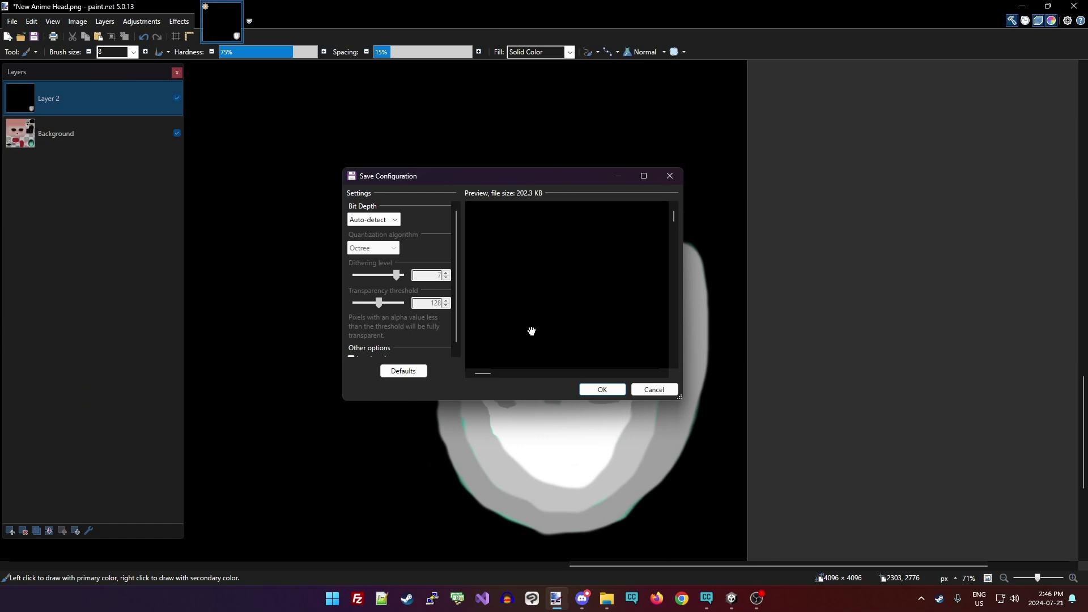
{"action": "left_click", "coordinate": [601, 389]}
{"action": "left_click", "coordinate": [512, 320]}
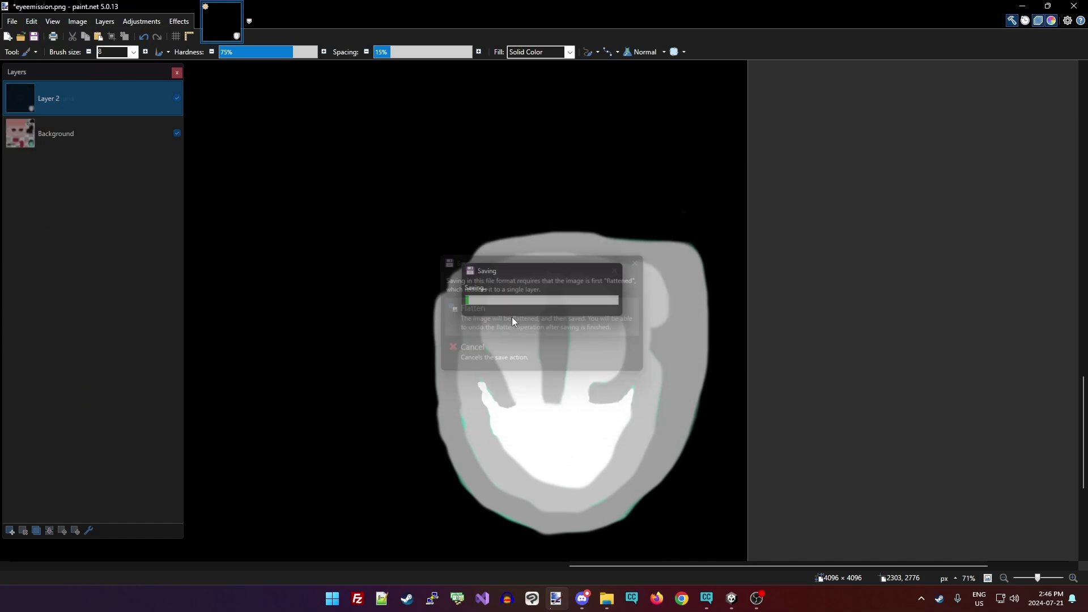
{"action": "left_click", "coordinate": [1073, 6]}
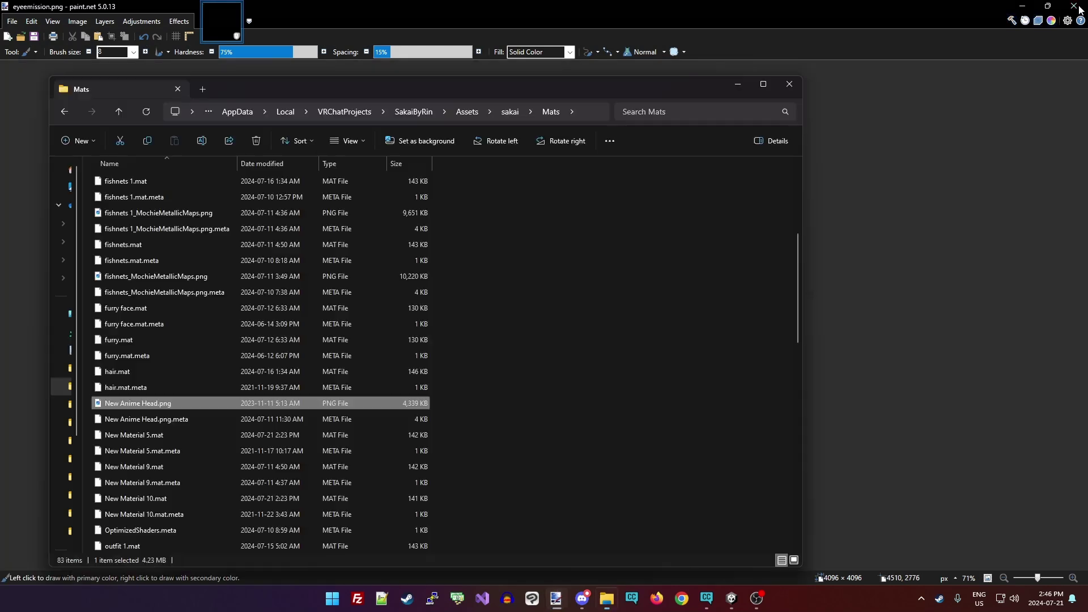
Switch to Unity and look through the Mats folder for the eyeemission texture.
{"action": "left_click_drag", "start_coordinate": [621, 84], "coordinate": [617, 0]}
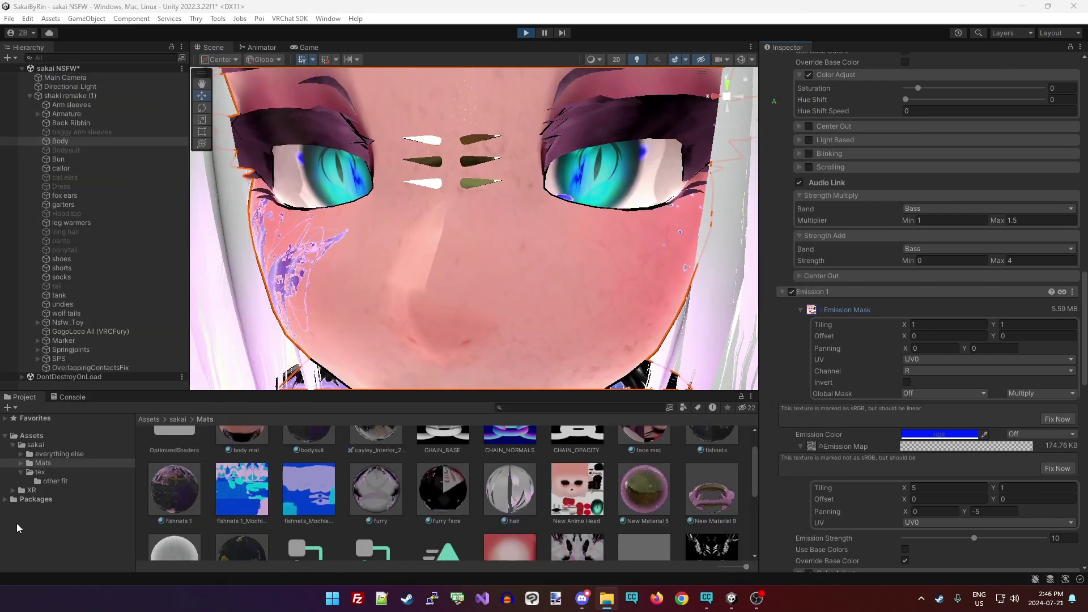
{"action": "left_click", "coordinate": [477, 522]}
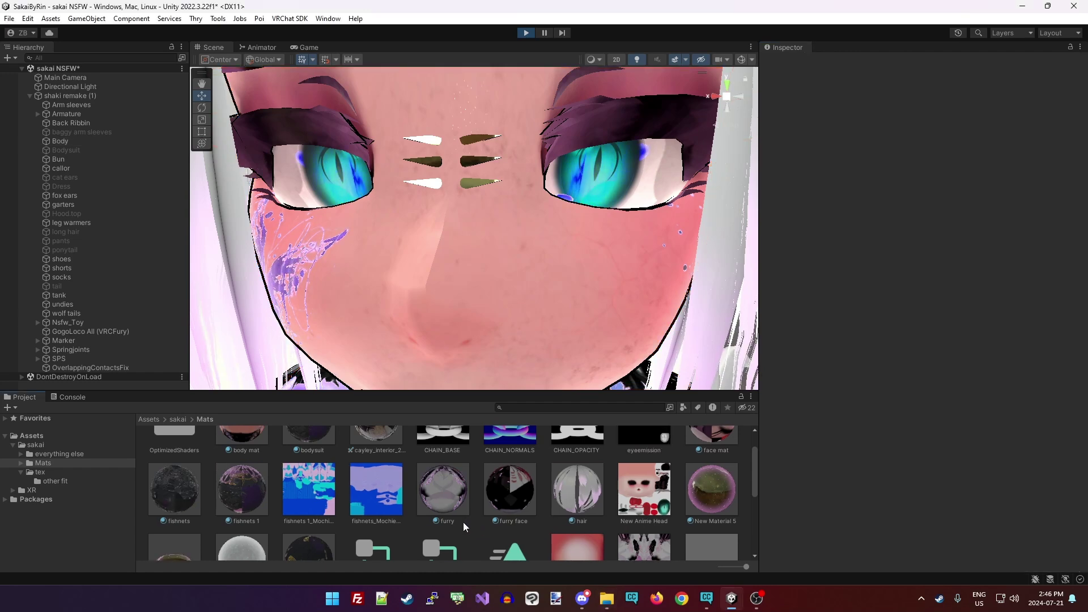
{"action": "scroll", "coordinate": [464, 521], "scroll_direction": "down", "scroll_amount": 3}
{"action": "scroll", "coordinate": [455, 522], "scroll_direction": "down", "scroll_amount": 2}
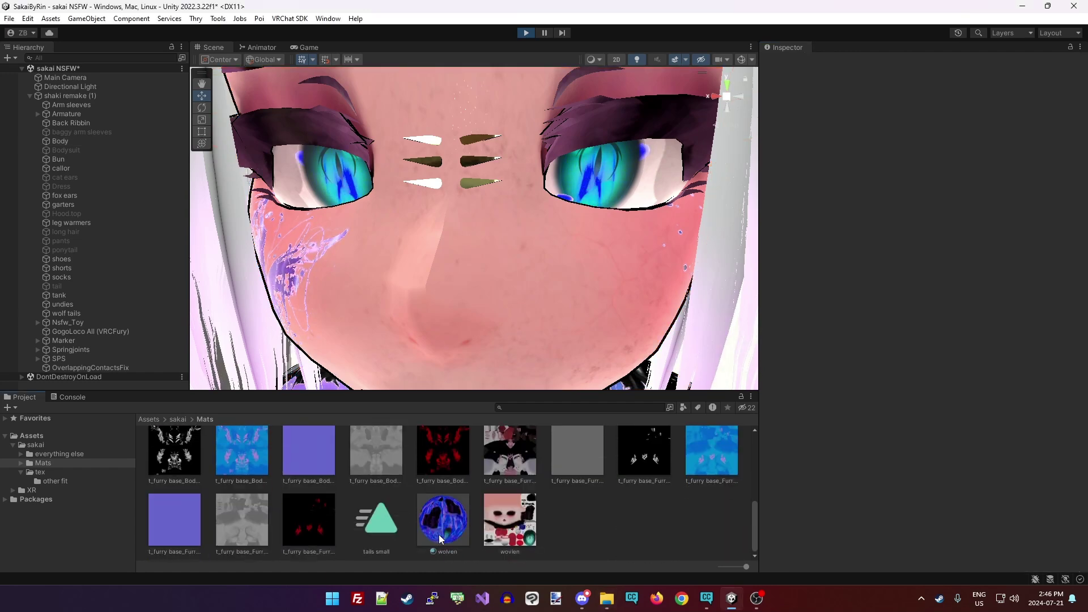
{"action": "scroll", "coordinate": [454, 538], "scroll_direction": "up", "scroll_amount": 5}
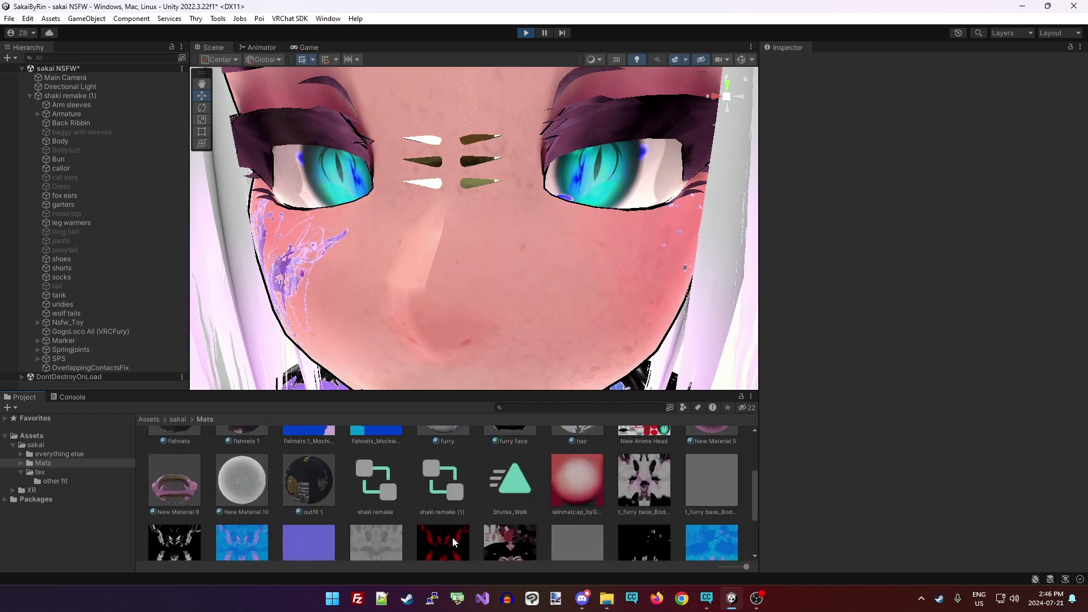
{"action": "scroll", "coordinate": [442, 538], "scroll_direction": "down", "scroll_amount": 2}
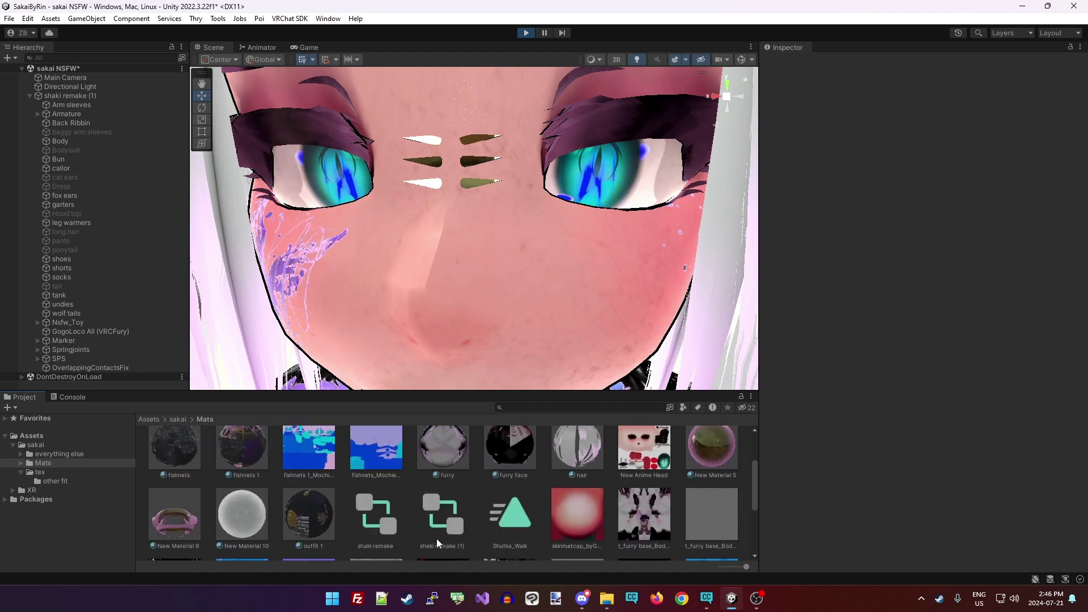
{"action": "scroll", "coordinate": [435, 539], "scroll_direction": "down", "scroll_amount": 5}
{"action": "scroll", "coordinate": [433, 543], "scroll_direction": "down", "scroll_amount": 1}
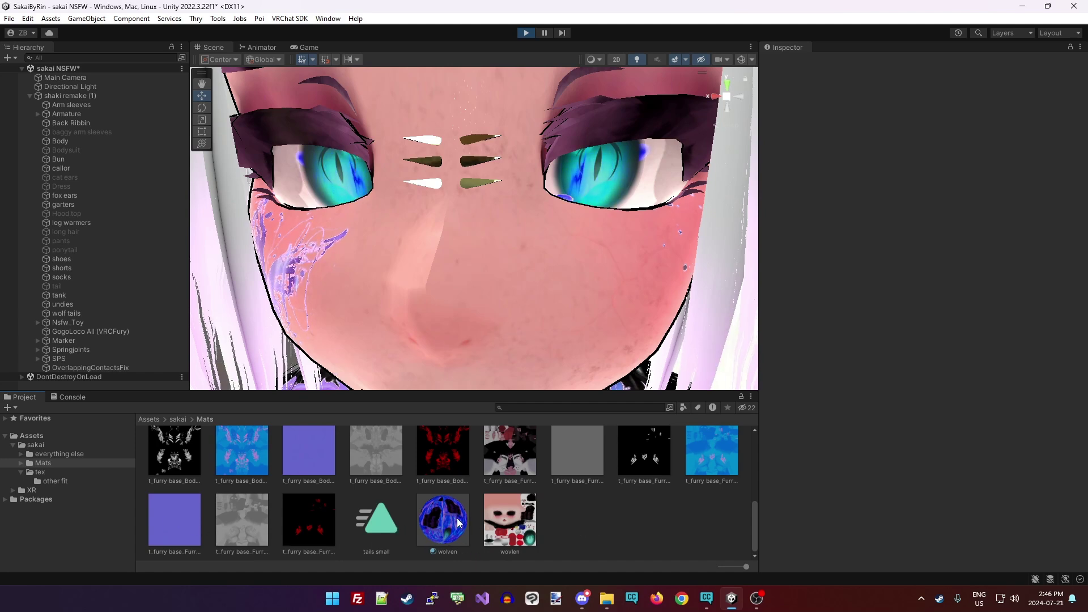
{"action": "scroll", "coordinate": [563, 533], "scroll_direction": "up", "scroll_amount": 1}
{"action": "scroll", "coordinate": [561, 532], "scroll_direction": "up", "scroll_amount": 1}
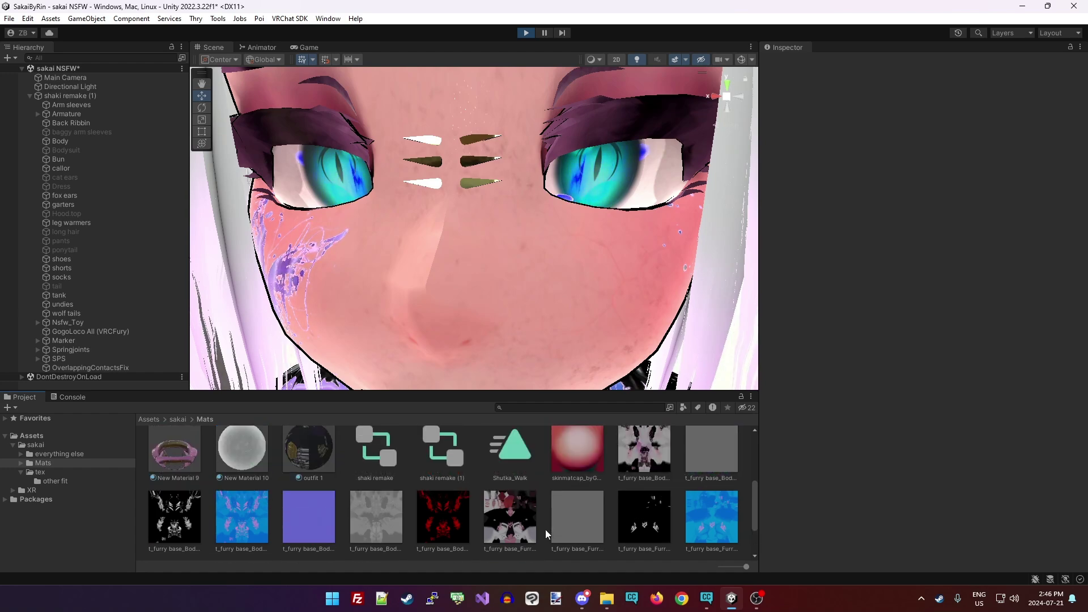
{"action": "scroll", "coordinate": [545, 530], "scroll_direction": "up", "scroll_amount": 4}
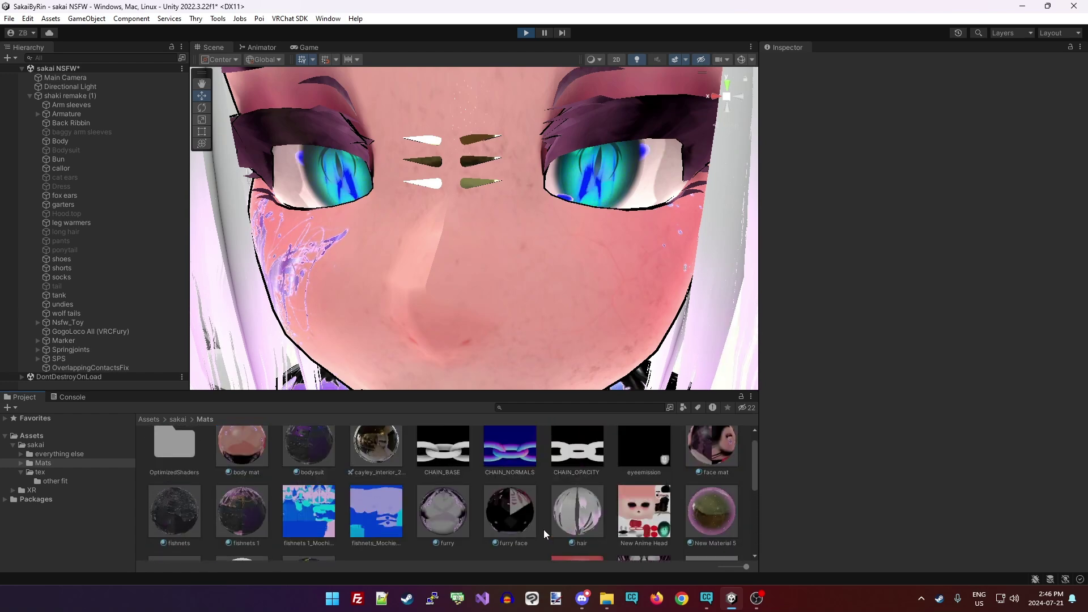
{"action": "scroll", "coordinate": [543, 529], "scroll_direction": "up", "scroll_amount": 1}
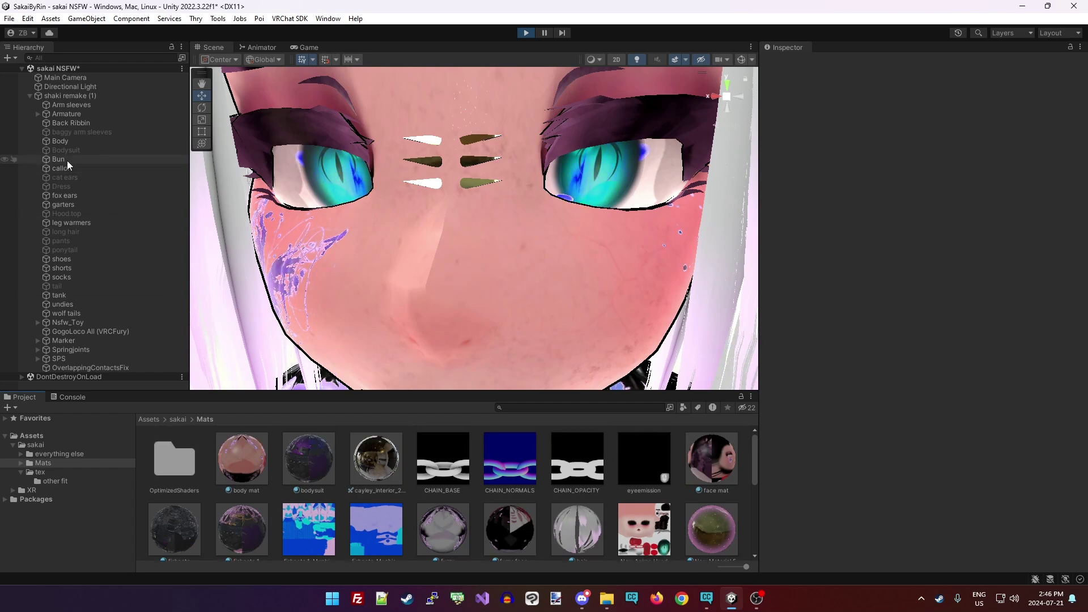
Assign the eyeemission texture as the Emission 1 mask in the wolven material on the Body object.
{"action": "left_click", "coordinate": [60, 140]}
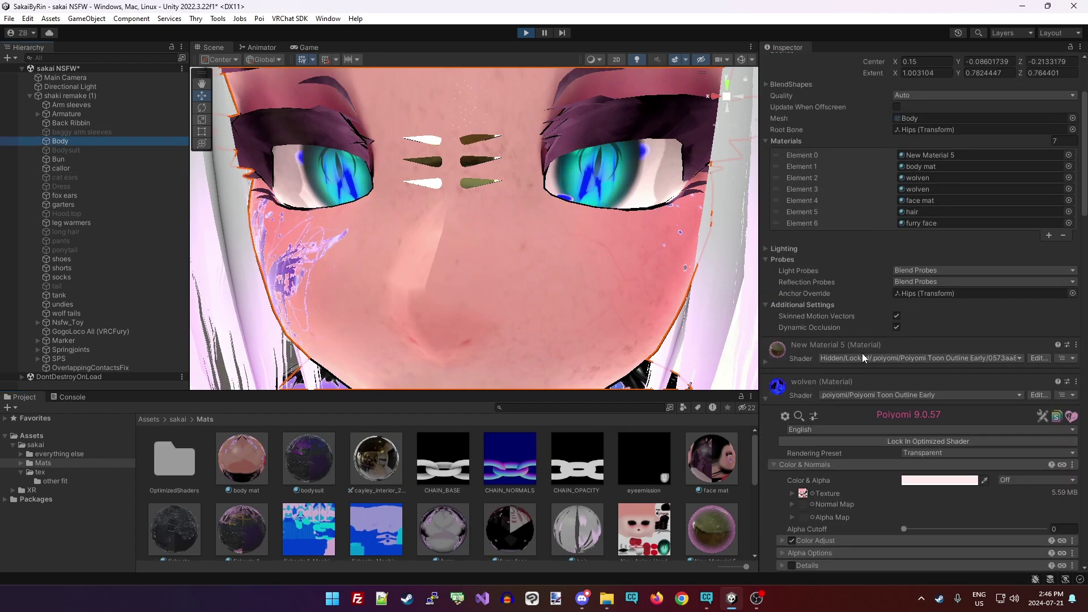
{"action": "scroll", "coordinate": [862, 353], "scroll_direction": "down", "scroll_amount": 15}
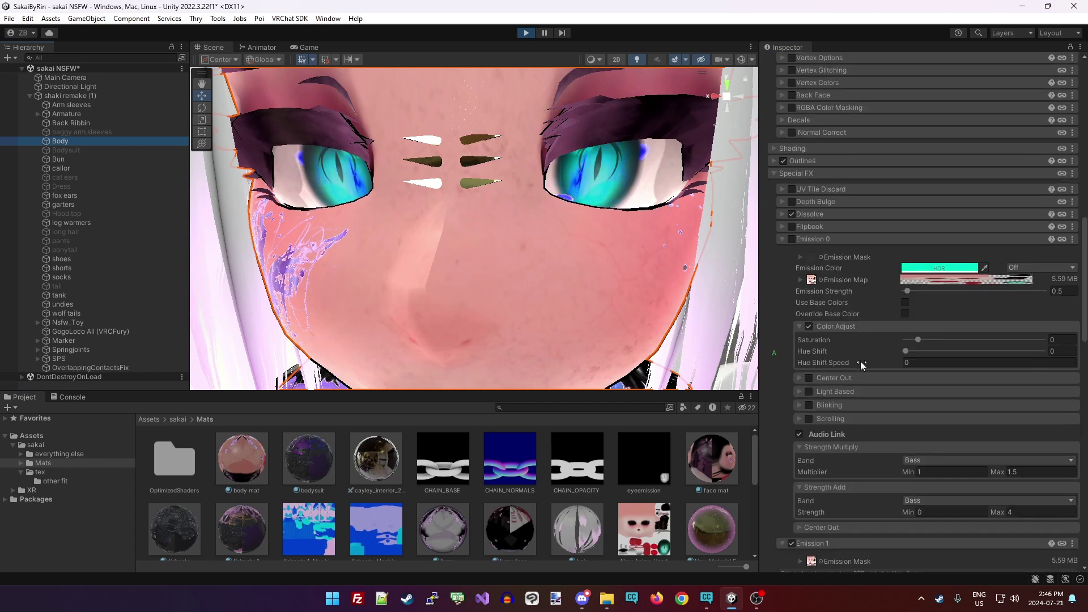
{"action": "scroll", "coordinate": [860, 361], "scroll_direction": "down", "scroll_amount": 8}
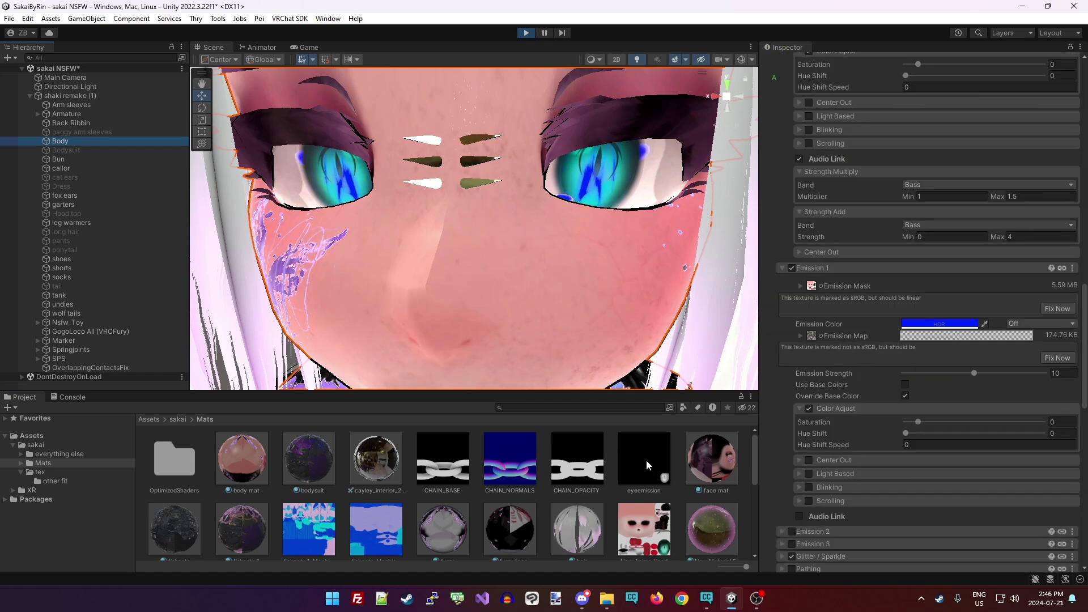
{"action": "left_click_drag", "start_coordinate": [645, 460], "coordinate": [810, 285]}
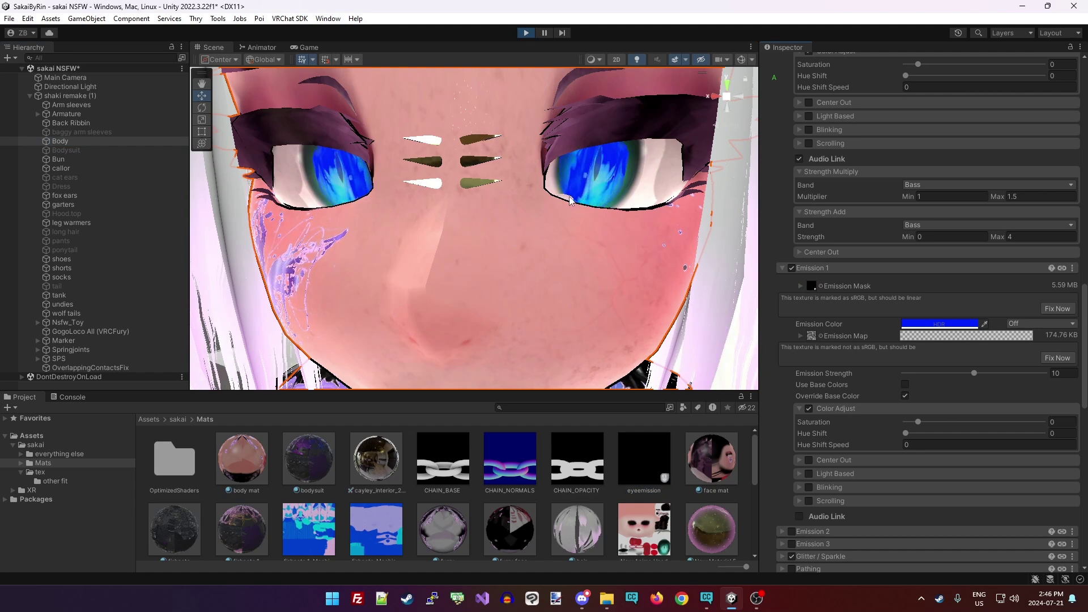
Toggle Emission 1 off and on to compare its effect on the eyes, leaving it enabled.
{"action": "left_click", "coordinate": [793, 269]}
{"action": "left_click", "coordinate": [795, 267]}
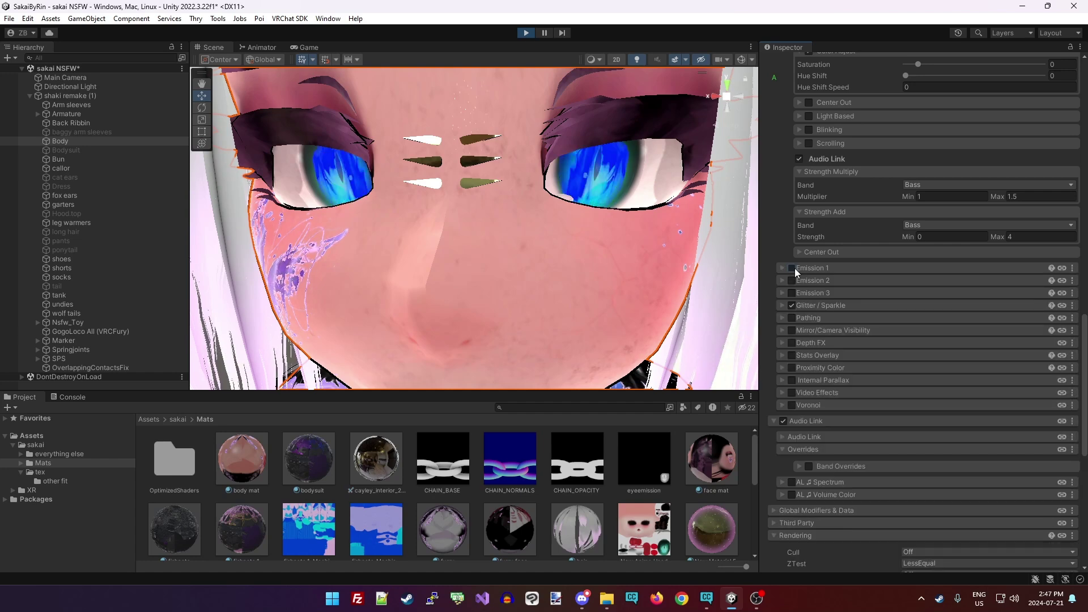
{"action": "left_click", "coordinate": [794, 267]}
{"action": "left_click", "coordinate": [794, 267]}
{"action": "left_click", "coordinate": [794, 267]}
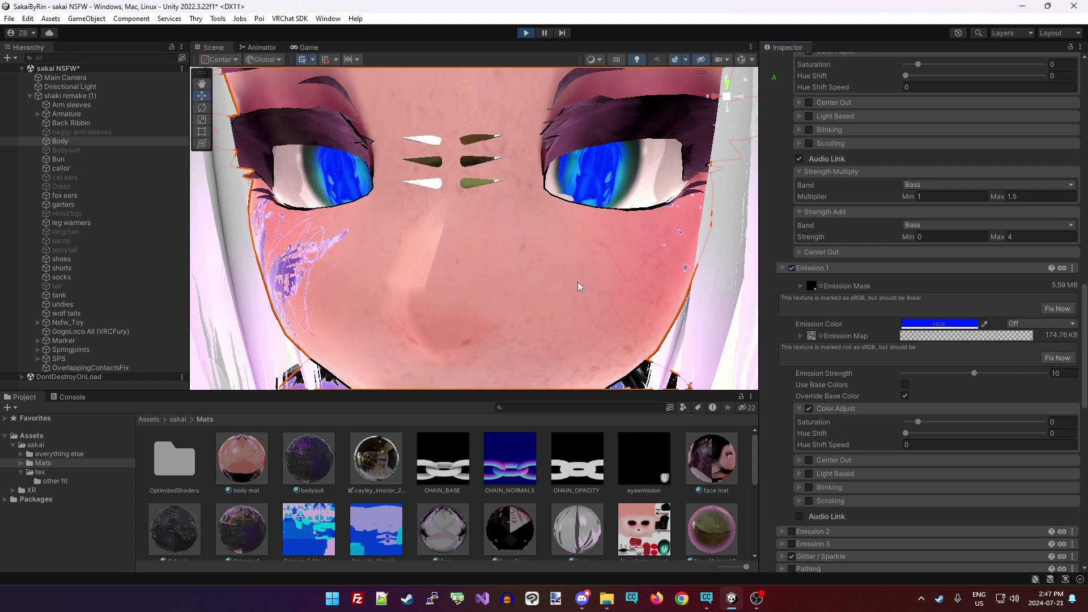
Turn off Override Base Color for Emission 1 and inspect both eyes up close.
{"action": "left_click", "coordinate": [905, 395]}
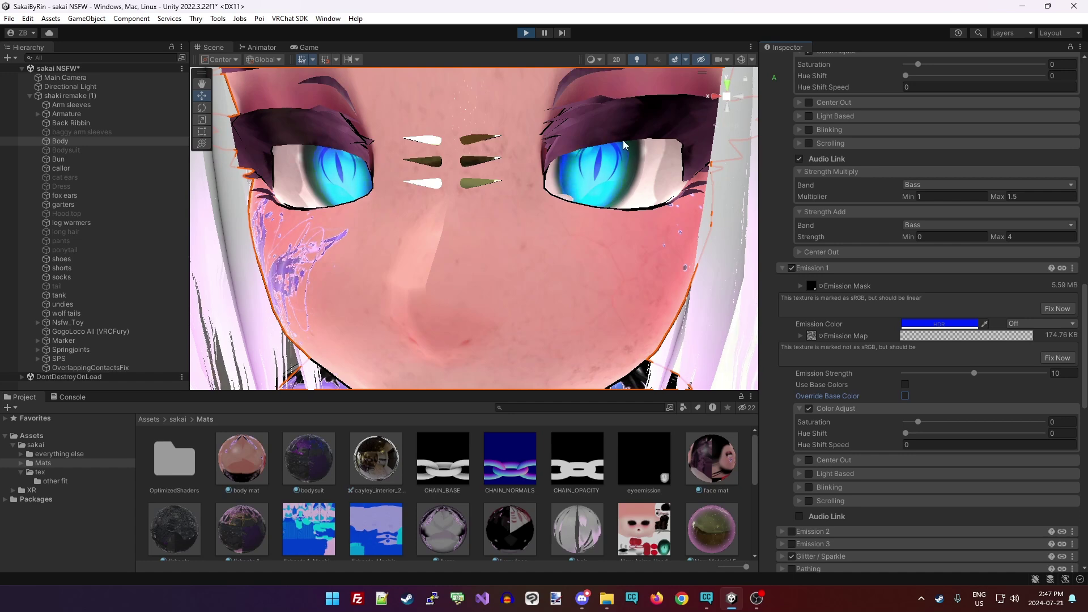
{"action": "right_click_drag", "start_coordinate": [527, 241], "coordinate": [579, 230]}
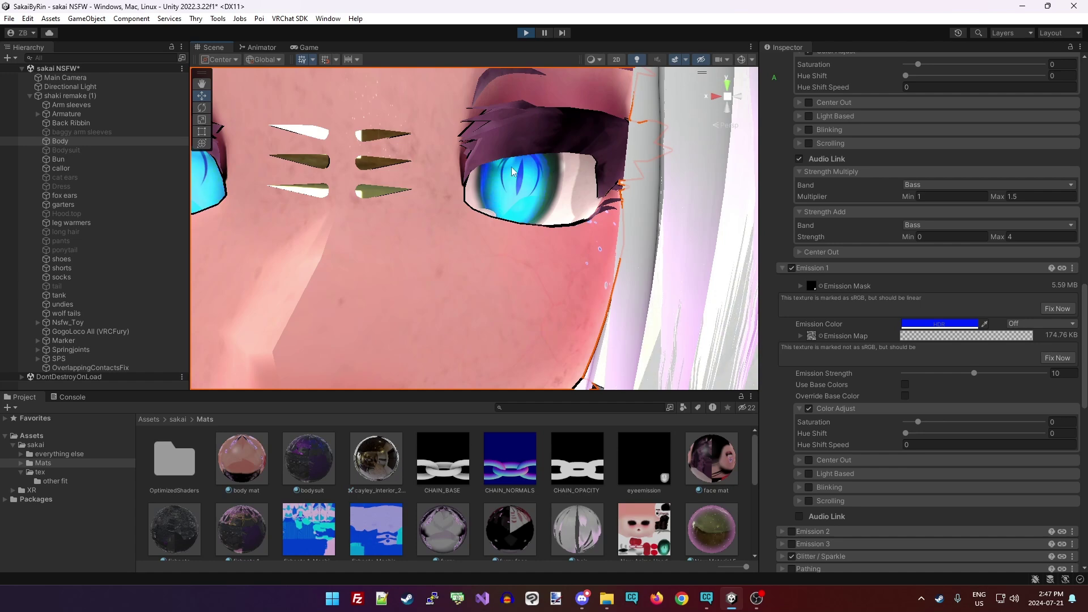
{"action": "right_click_drag", "start_coordinate": [537, 158], "coordinate": [543, 259]}
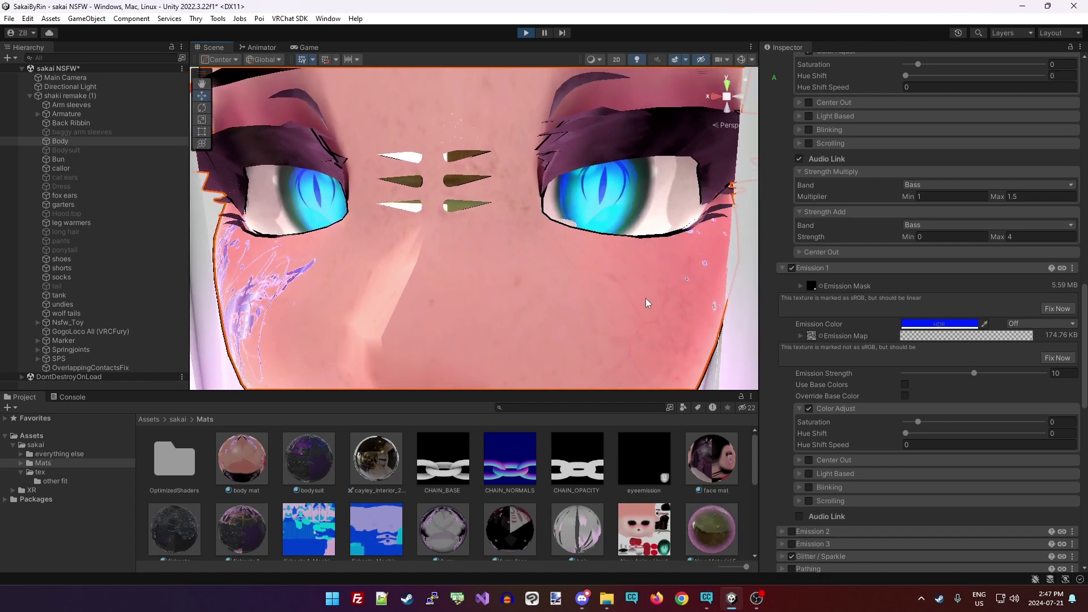
Turn off Audio Link for Emission 0 and enable Emission 0 on the Body material.
{"action": "scroll", "coordinate": [869, 362], "scroll_direction": "up", "scroll_amount": 7}
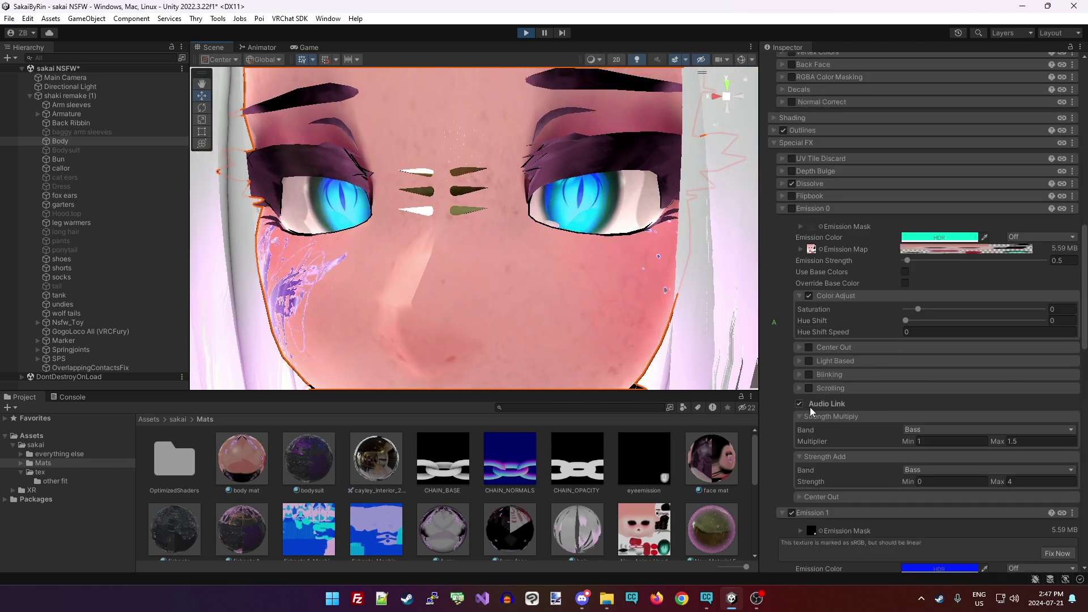
{"action": "left_click", "coordinate": [803, 406]}
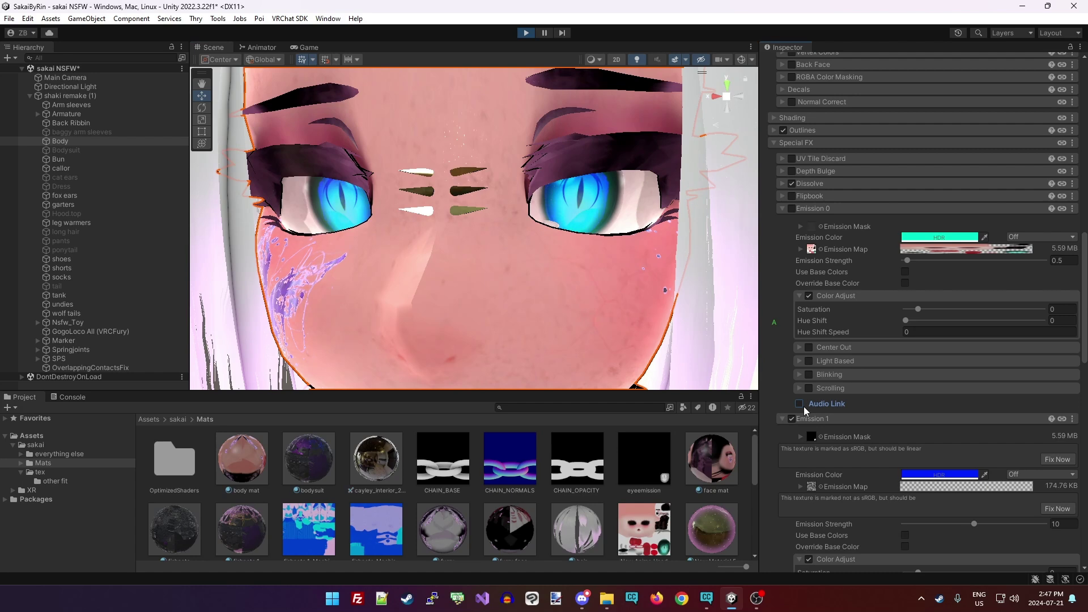
{"action": "left_click", "coordinate": [791, 209]}
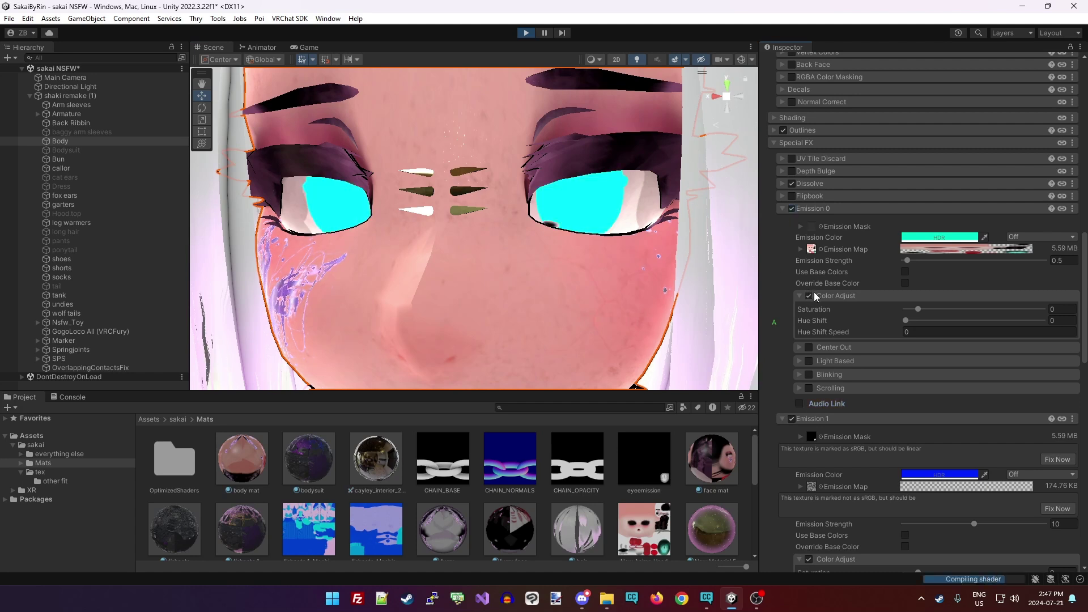
Toggle Emission 1 off and on to compare the eyes, and set its Emission Strength to 0.
{"action": "left_click", "coordinate": [792, 418]}
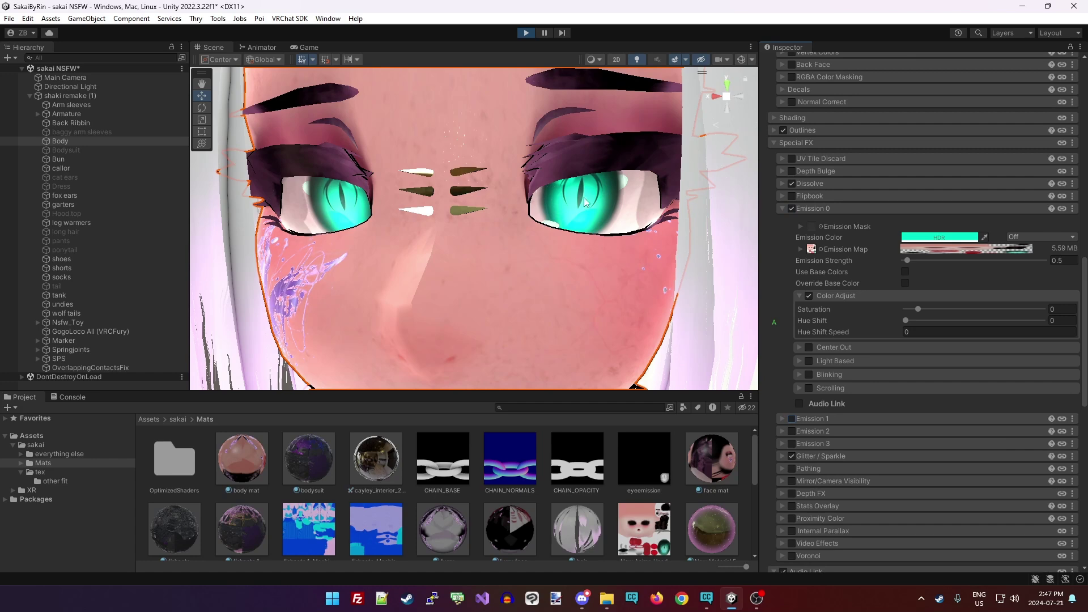
{"action": "left_click", "coordinate": [791, 419]}
{"action": "scroll", "coordinate": [866, 448], "scroll_direction": "down", "scroll_amount": 5}
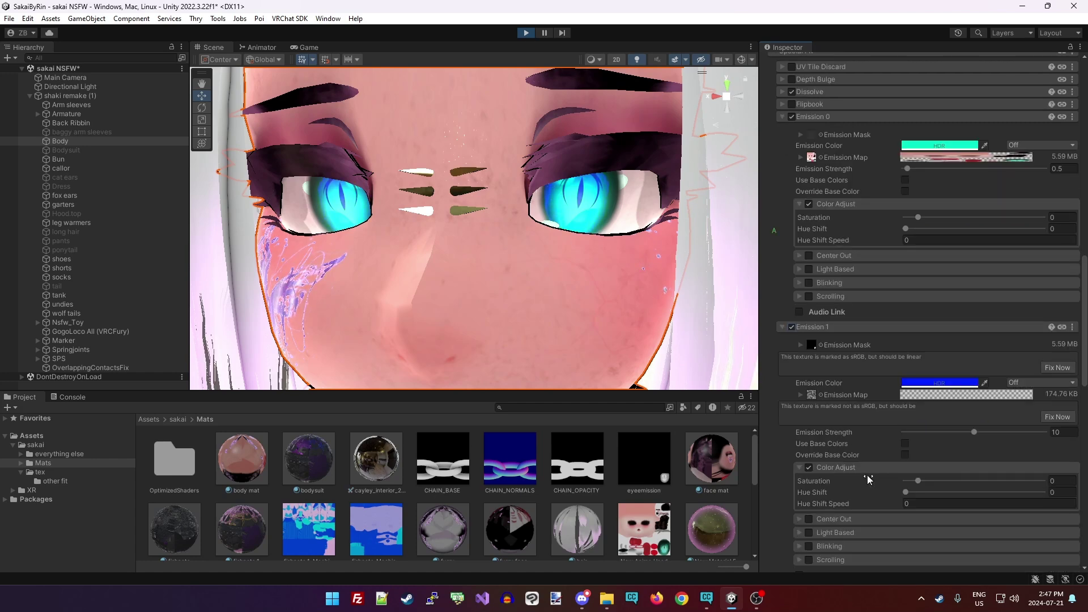
{"action": "left_click", "coordinate": [1055, 340]}
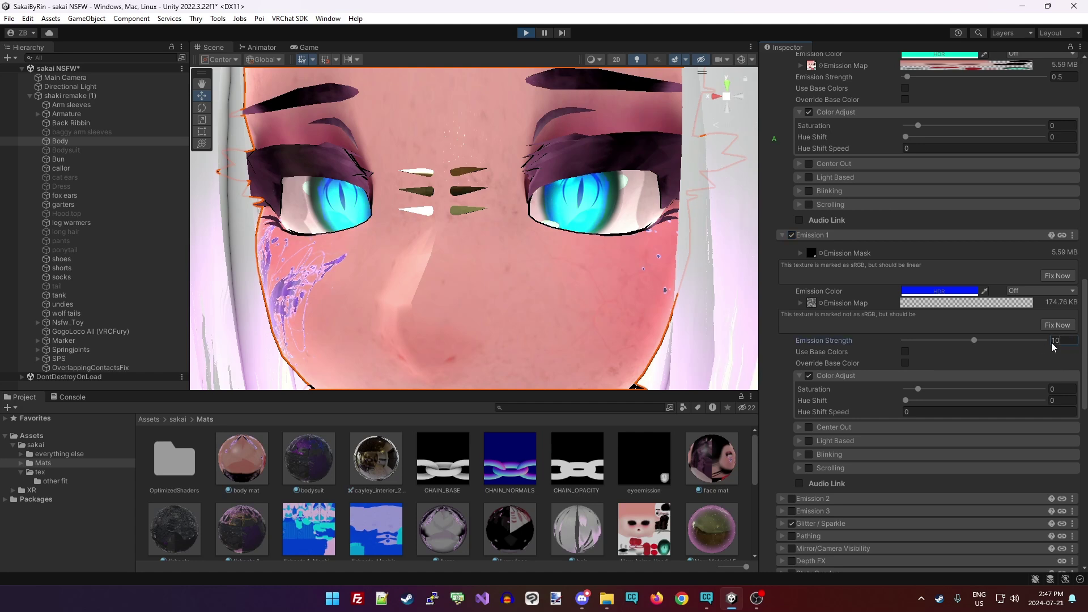
{"action": "type", "text": "0"}
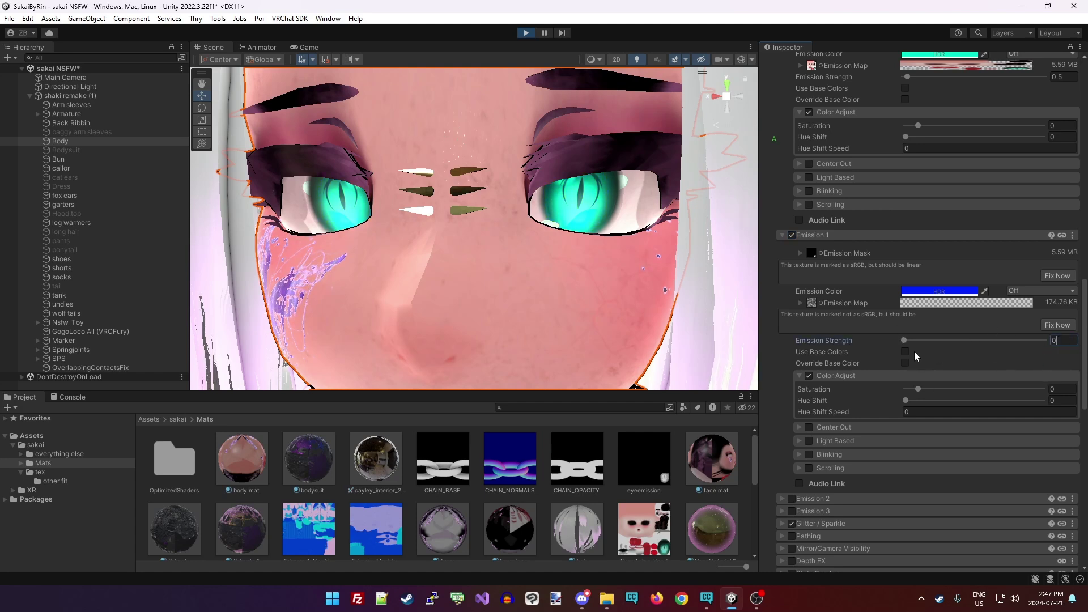
Enable Audio Link for Emission 1 and expand its Strength Multiply, Strength Add and Center Out settings.
{"action": "scroll", "coordinate": [884, 351], "scroll_direction": "down", "scroll_amount": 1}
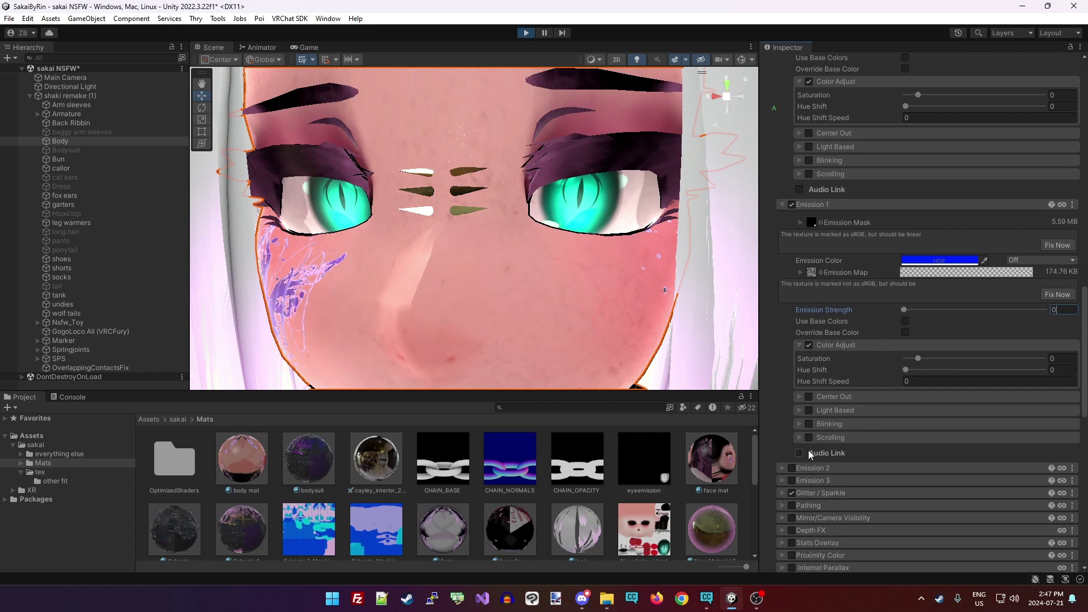
{"action": "scroll", "coordinate": [805, 441], "scroll_direction": "down", "scroll_amount": 2}
{"action": "left_click", "coordinate": [799, 392]}
{"action": "left_click", "coordinate": [807, 406]}
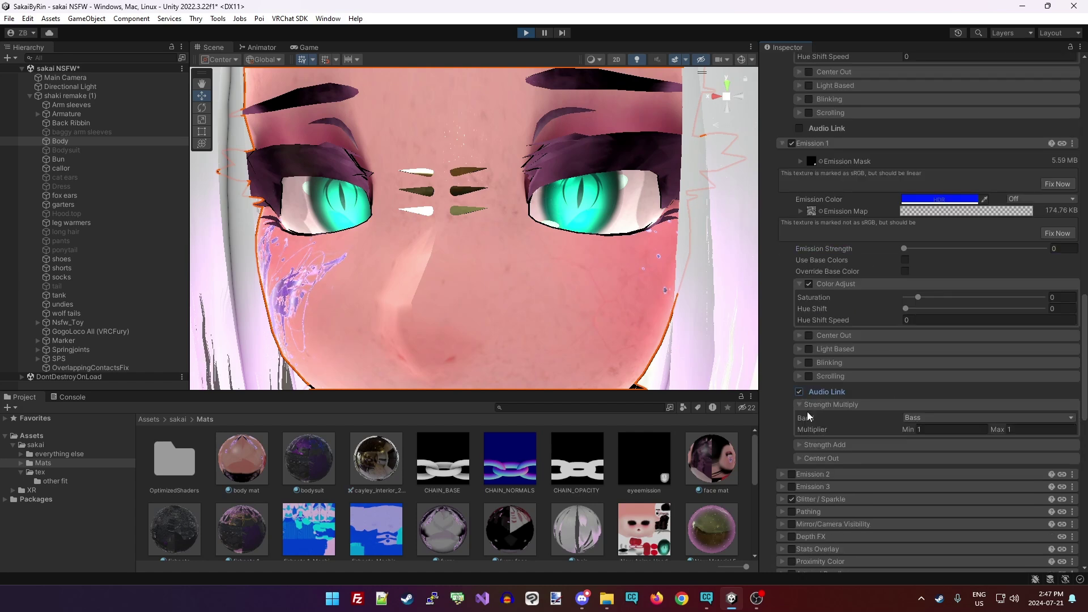
{"action": "left_click", "coordinate": [804, 441]}
{"action": "left_click", "coordinate": [807, 481]}
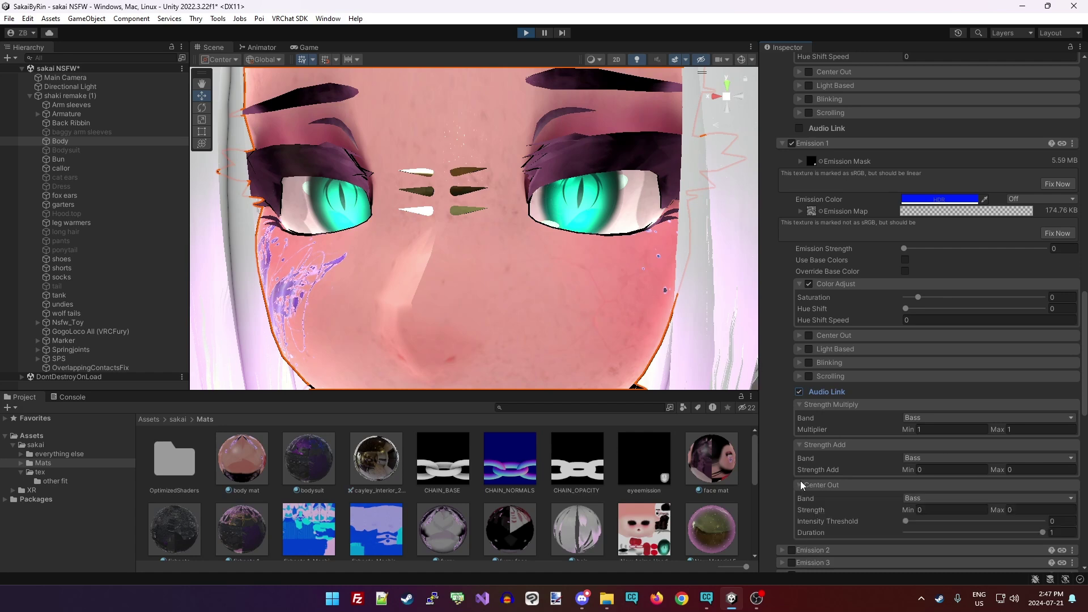
Set Emission 1's Audio Link Strength Add Max to 7 and Multiplier Max to 2, with Color Adjust turned off.
{"action": "left_click", "coordinate": [915, 470]}
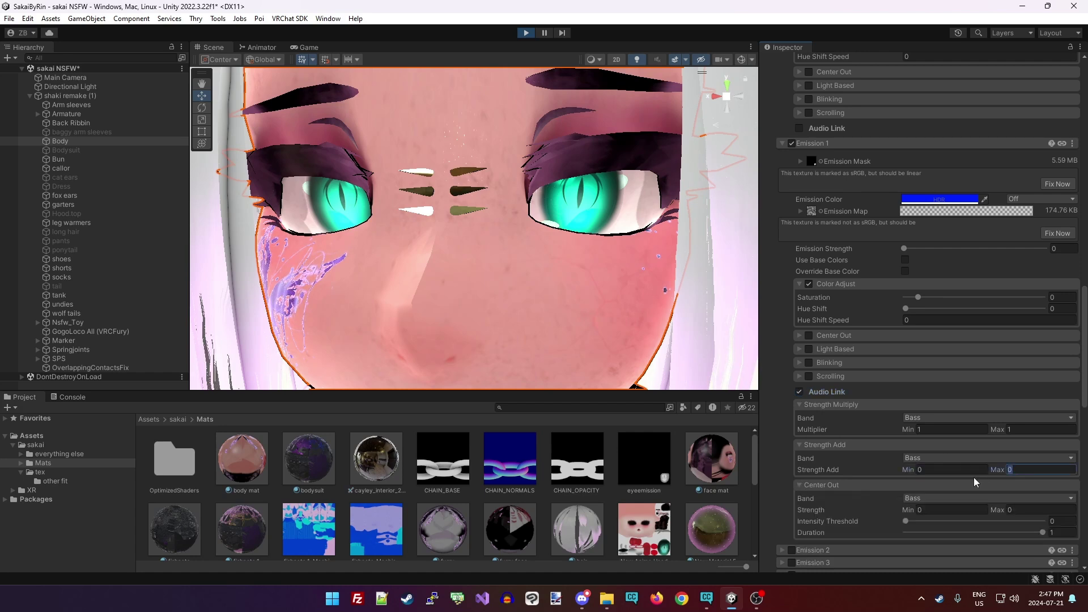
{"action": "left_click", "coordinate": [1009, 430]}
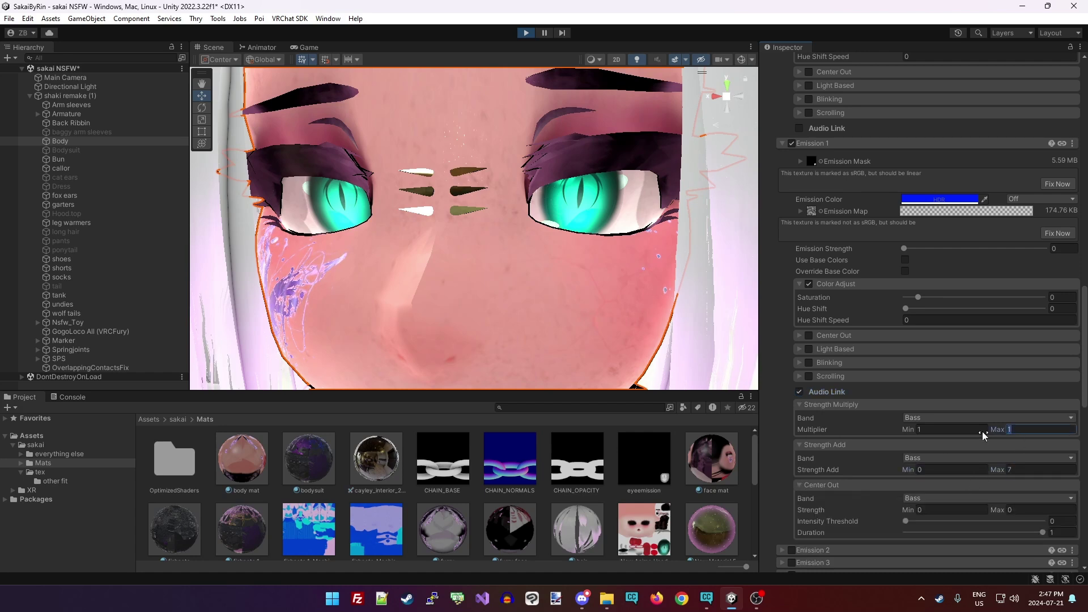
{"action": "left_click", "coordinate": [1023, 471]}
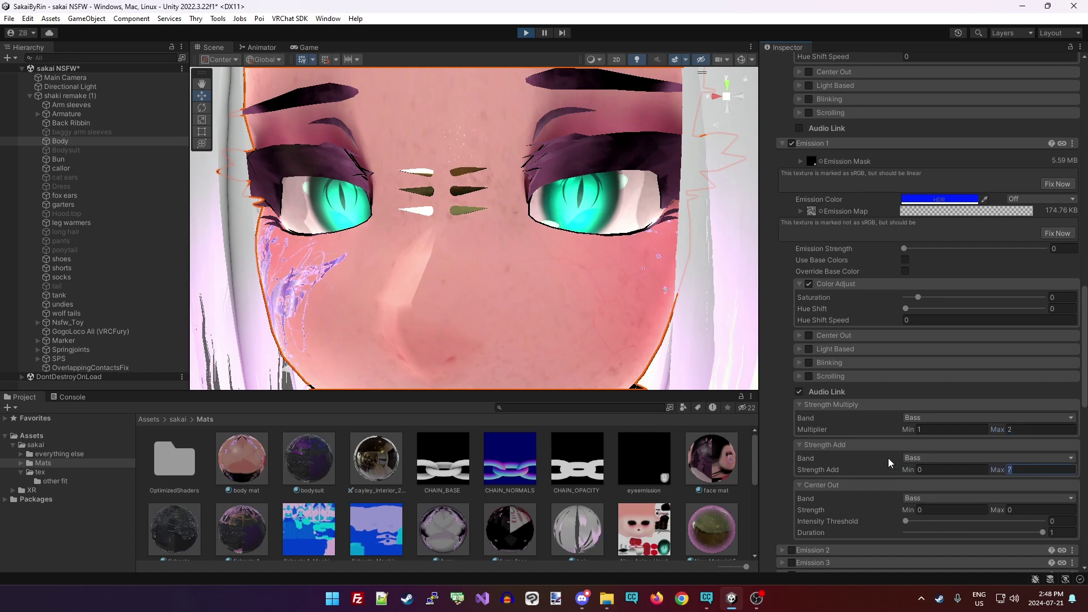
{"action": "scroll", "coordinate": [885, 457], "scroll_direction": "up", "scroll_amount": 1}
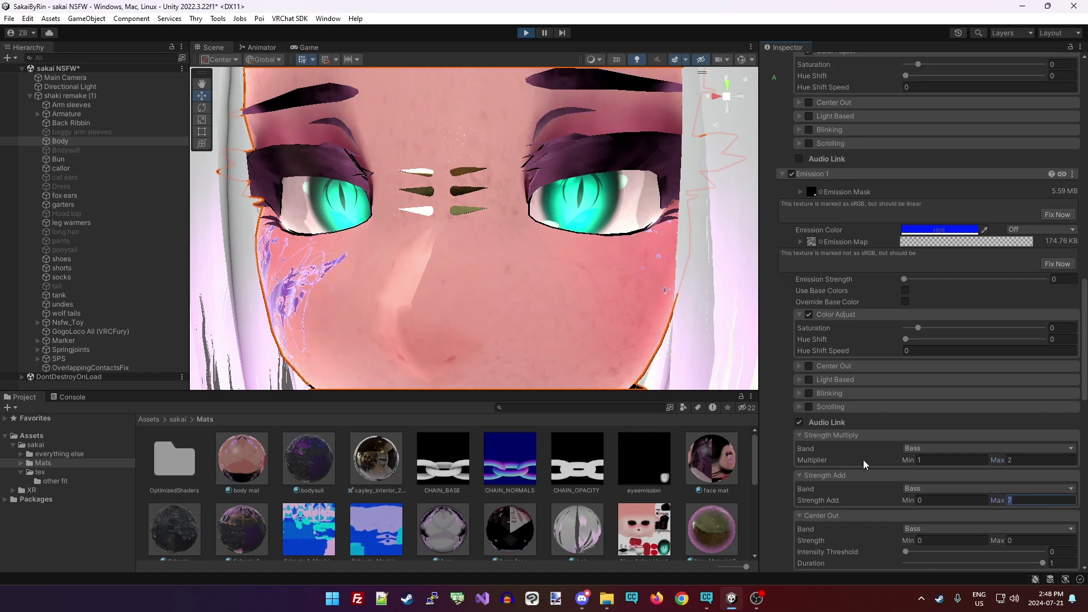
{"action": "left_click", "coordinate": [809, 314]}
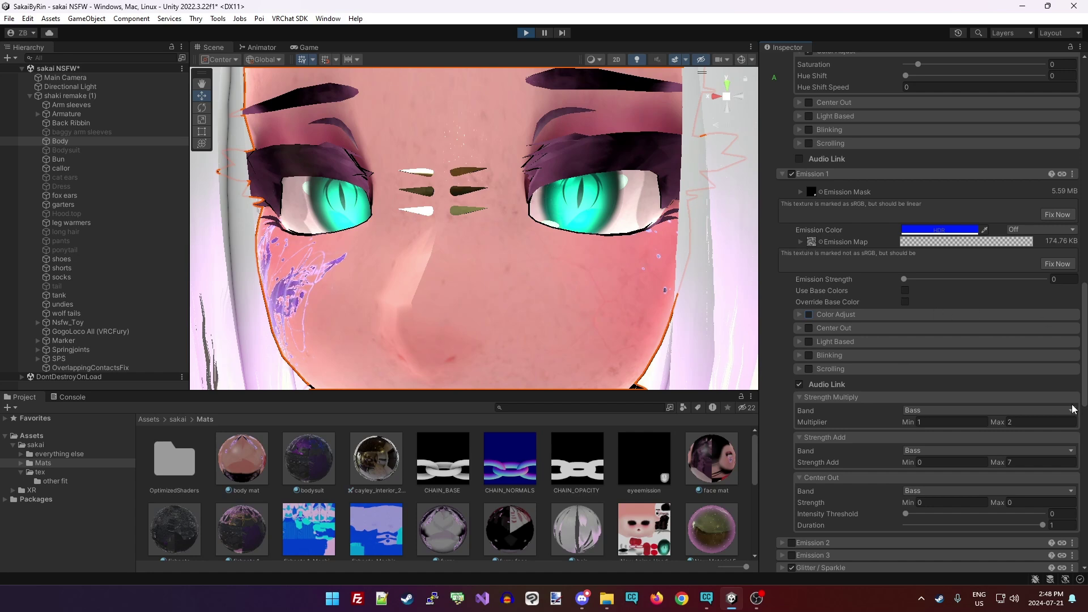
Test the eye reaction by enabling Audio Link Band Overrides and raising Bass to about 0.86, and turn the overrides off again.
{"action": "scroll", "coordinate": [925, 484], "scroll_direction": "down", "scroll_amount": 10}
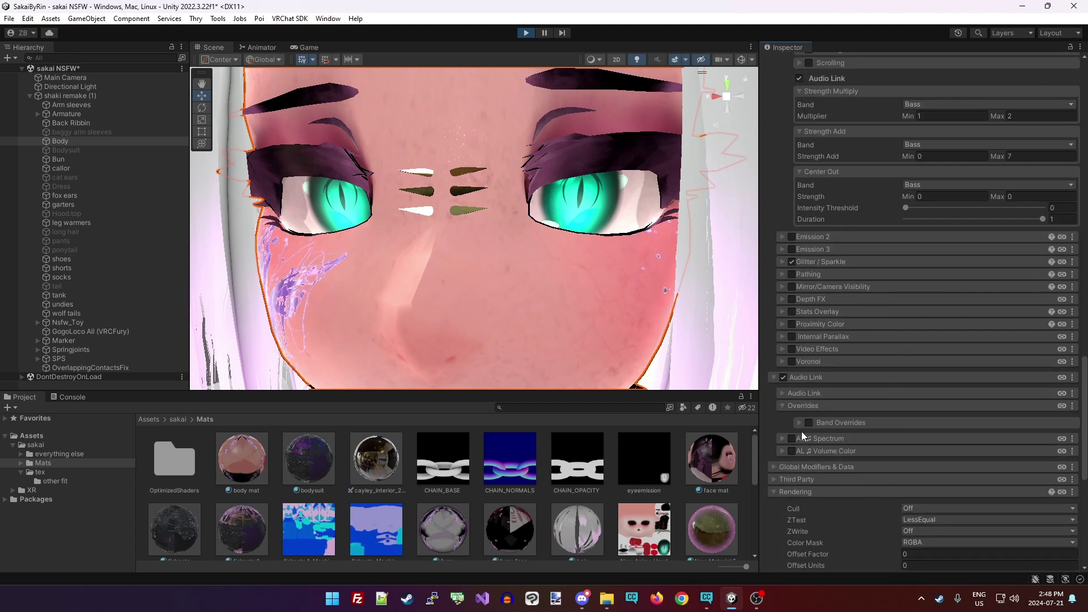
{"action": "left_click", "coordinate": [808, 422]}
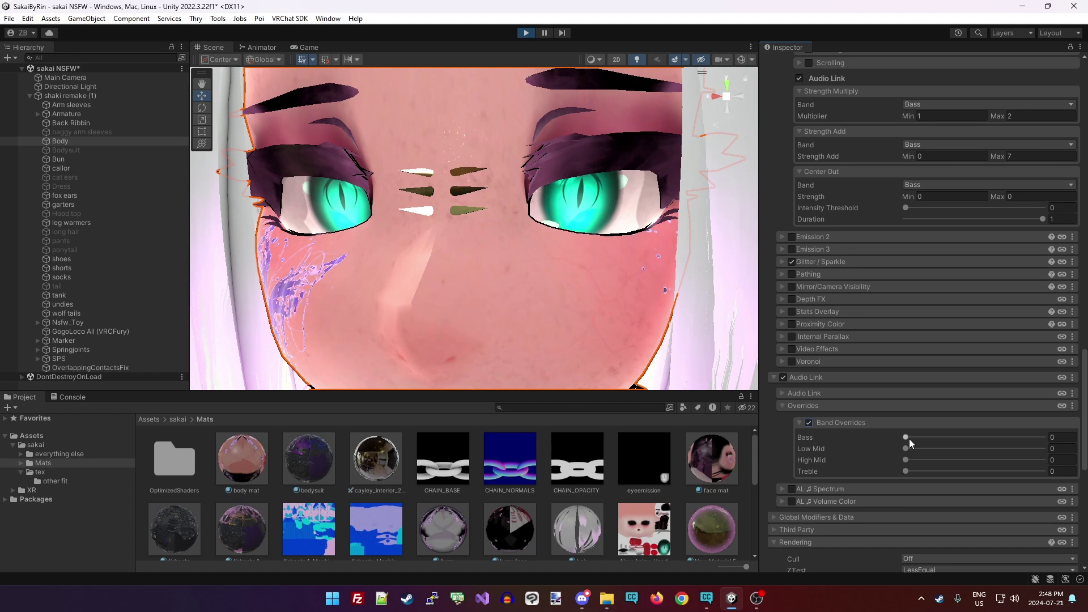
{"action": "left_click_drag", "start_coordinate": [909, 439], "coordinate": [1023, 453]}
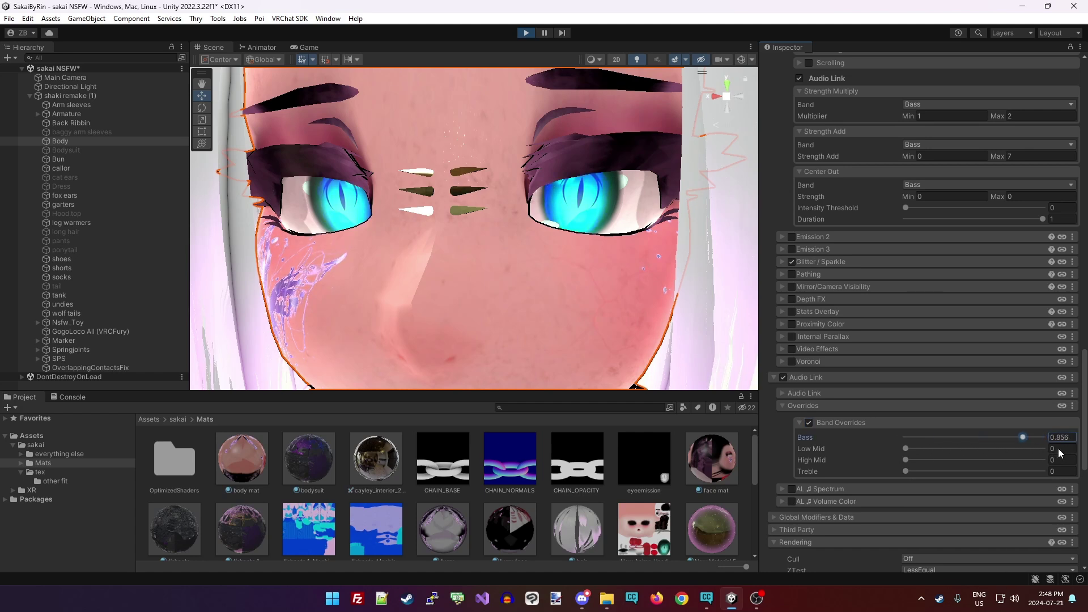
{"action": "left_click", "coordinate": [809, 423]}
Review the tiling, panning and UV settings of Emission 1's Emission Map, and collapse them again.
{"action": "scroll", "coordinate": [884, 413], "scroll_direction": "up", "scroll_amount": 10}
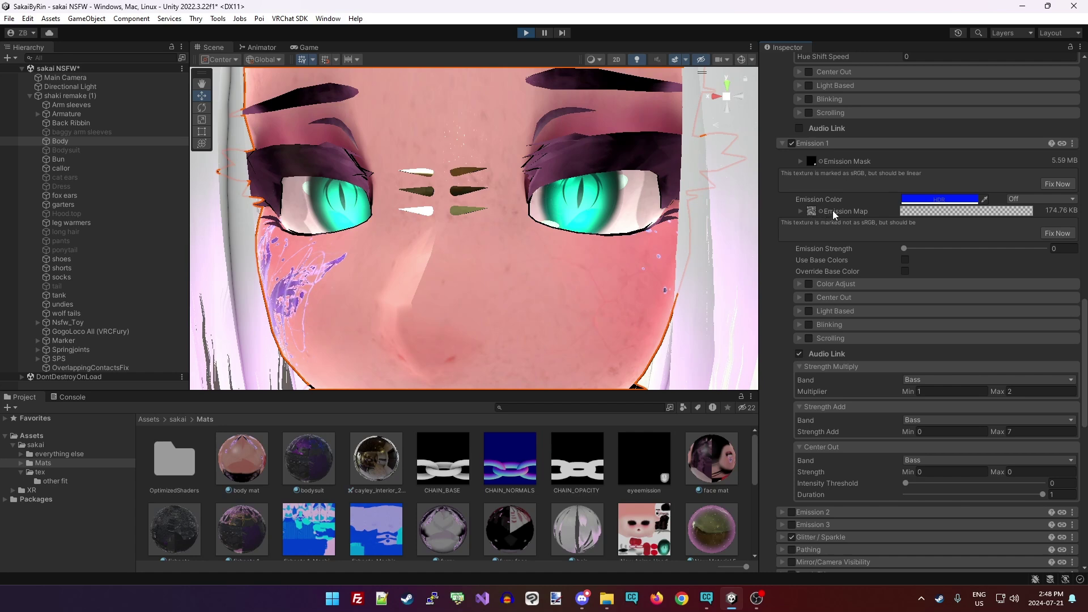
{"action": "left_click", "coordinate": [800, 210]}
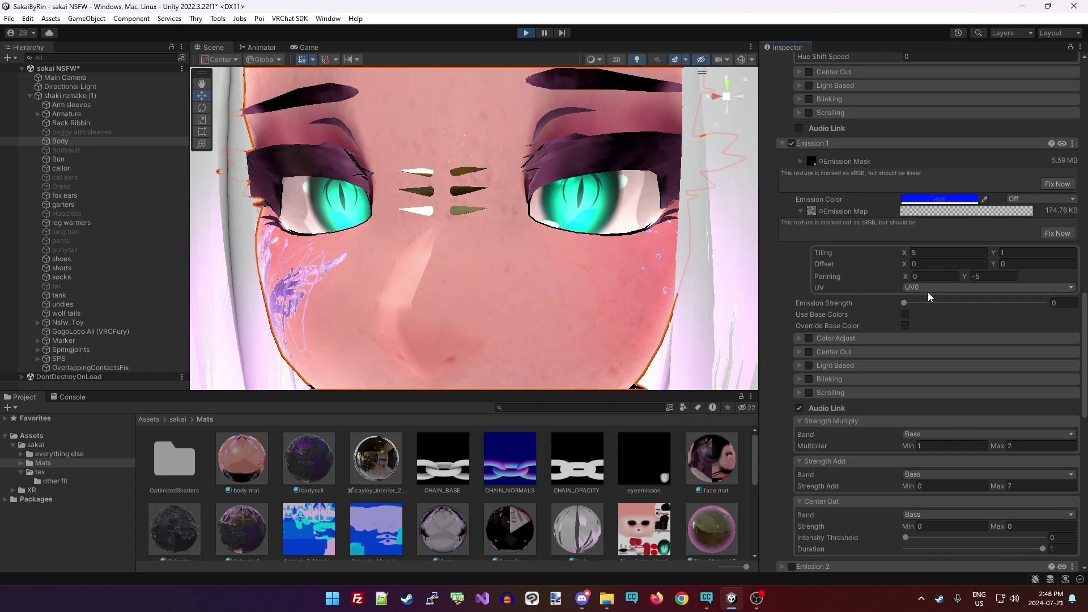
{"action": "left_click", "coordinate": [798, 209]}
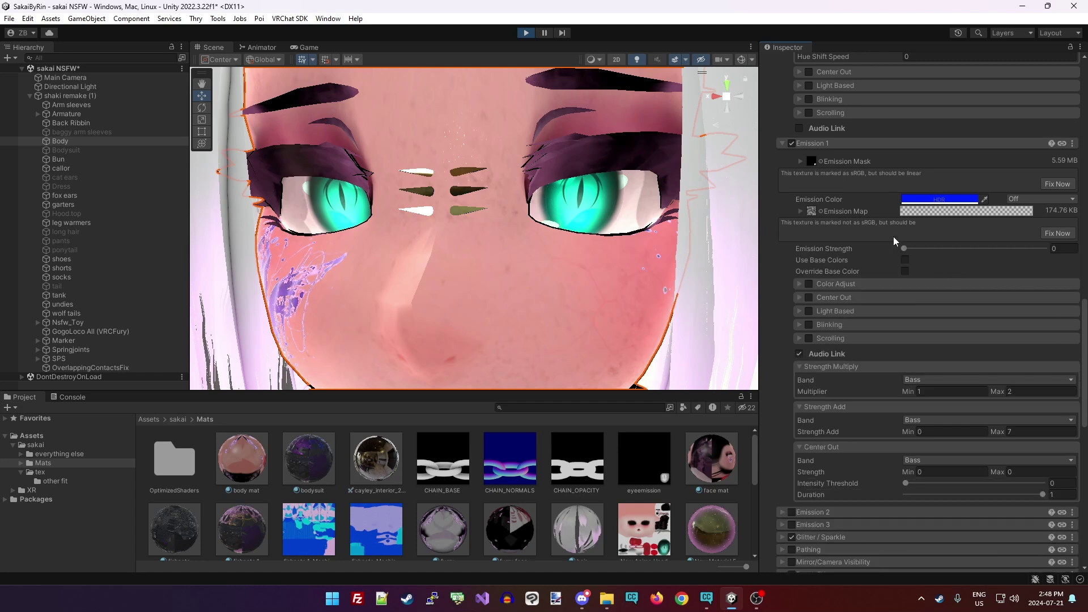
{"action": "left_click", "coordinate": [803, 211]}
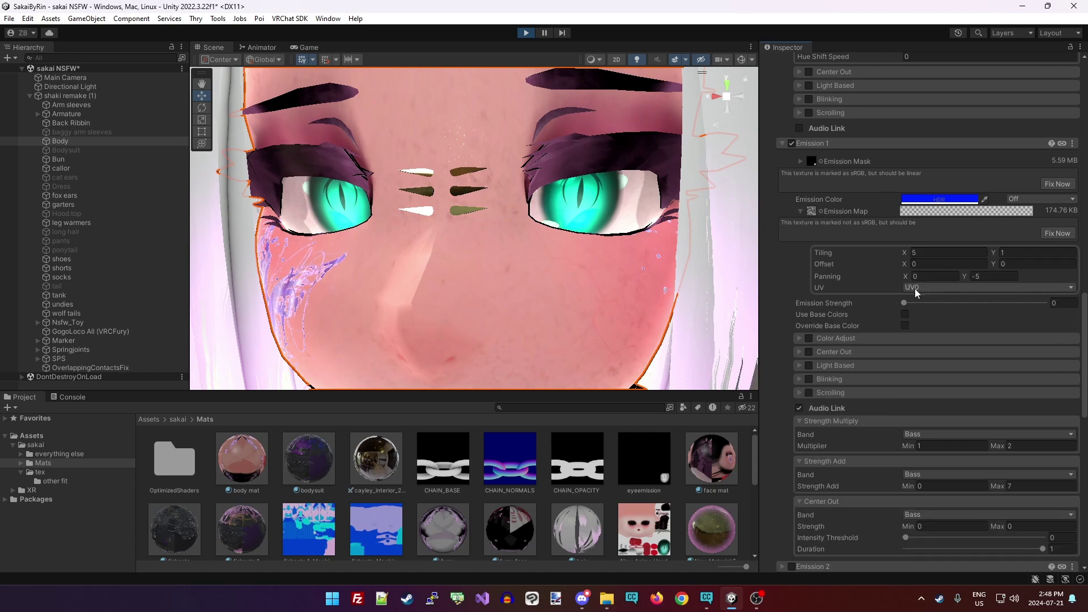
{"action": "left_click", "coordinate": [800, 211]}
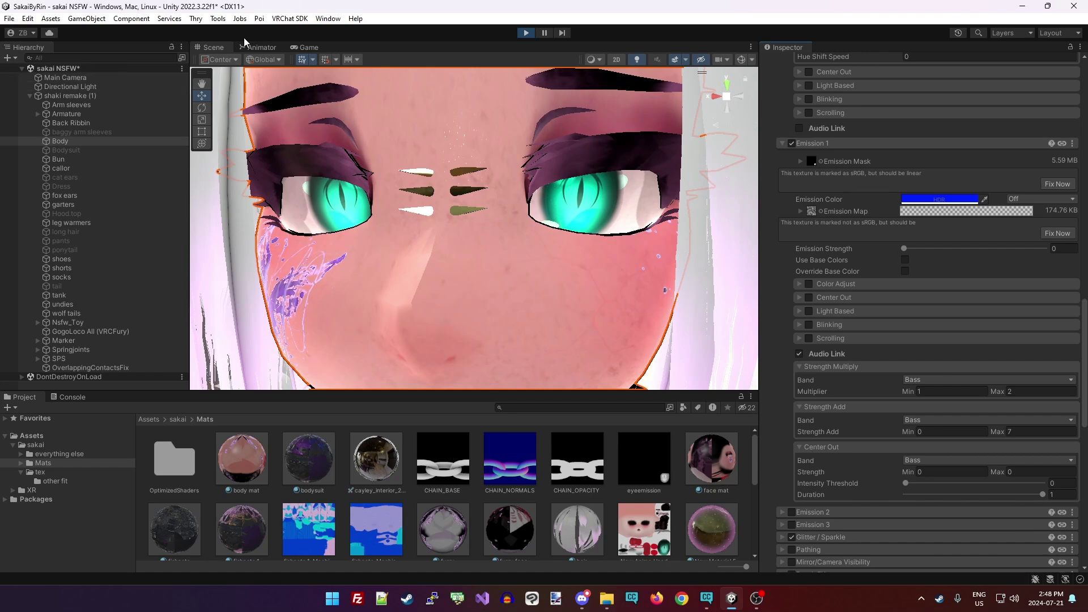
Exit play mode and open the avatar builder in the VRChat SDK control panel.
{"action": "left_click", "coordinate": [287, 18]}
{"action": "left_click", "coordinate": [309, 49]}
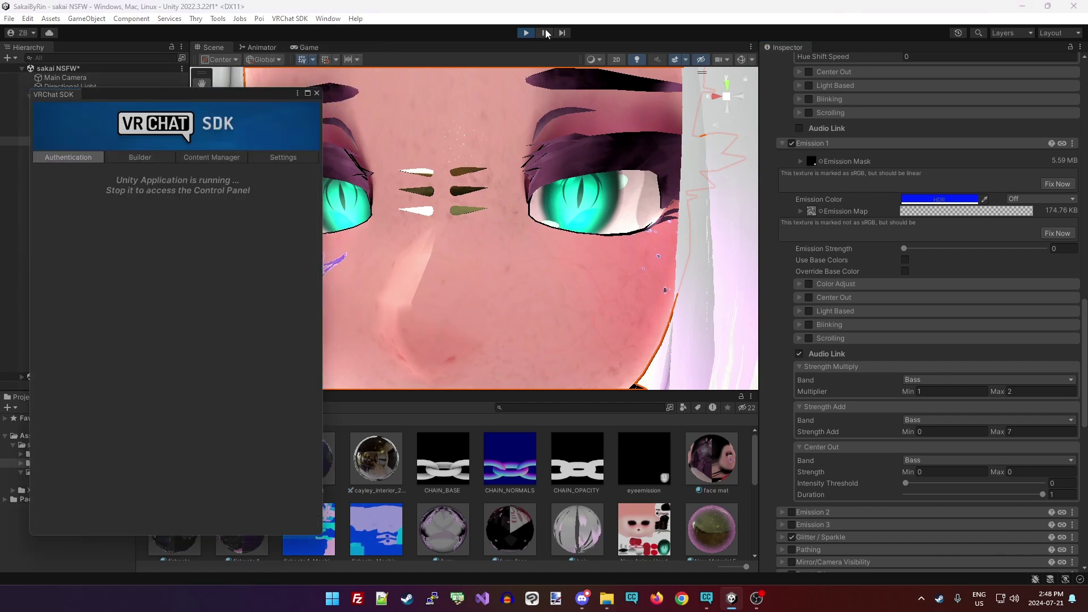
{"action": "left_click", "coordinate": [526, 32]}
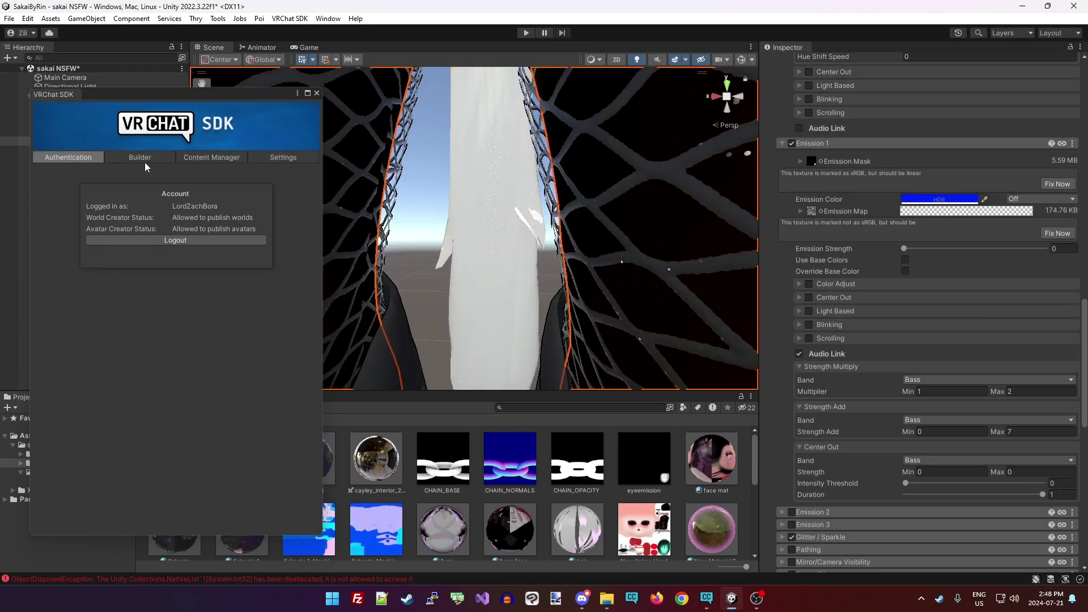
{"action": "left_click", "coordinate": [144, 161]}
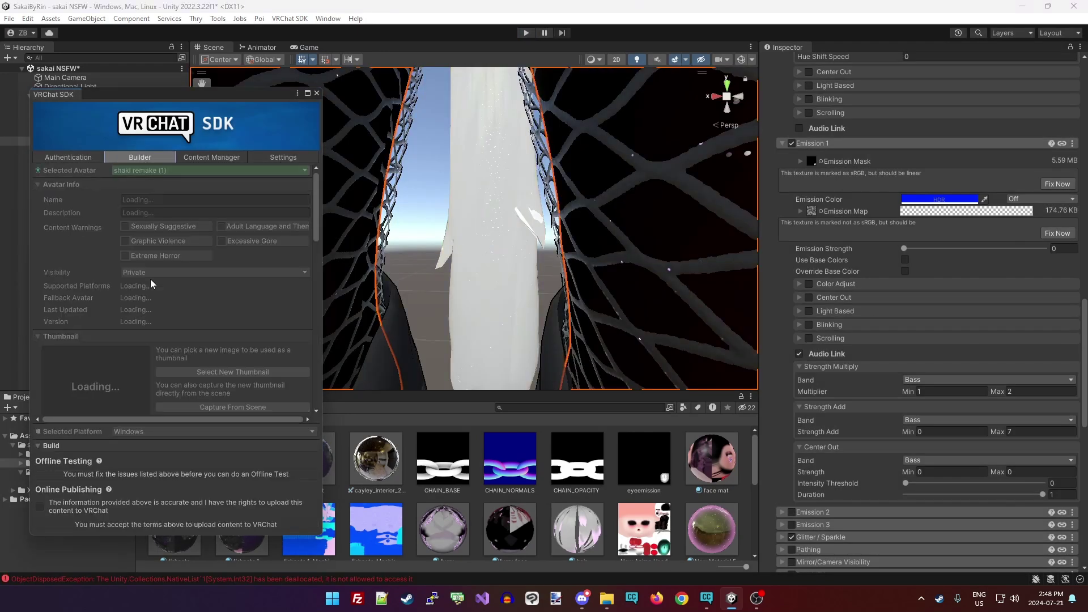
Accept the upload rights statement and auto-fix the avatar's Streaming Mip Maps validation error.
{"action": "left_click", "coordinate": [41, 506]}
{"action": "scroll", "coordinate": [181, 376], "scroll_direction": "down", "scroll_amount": 5}
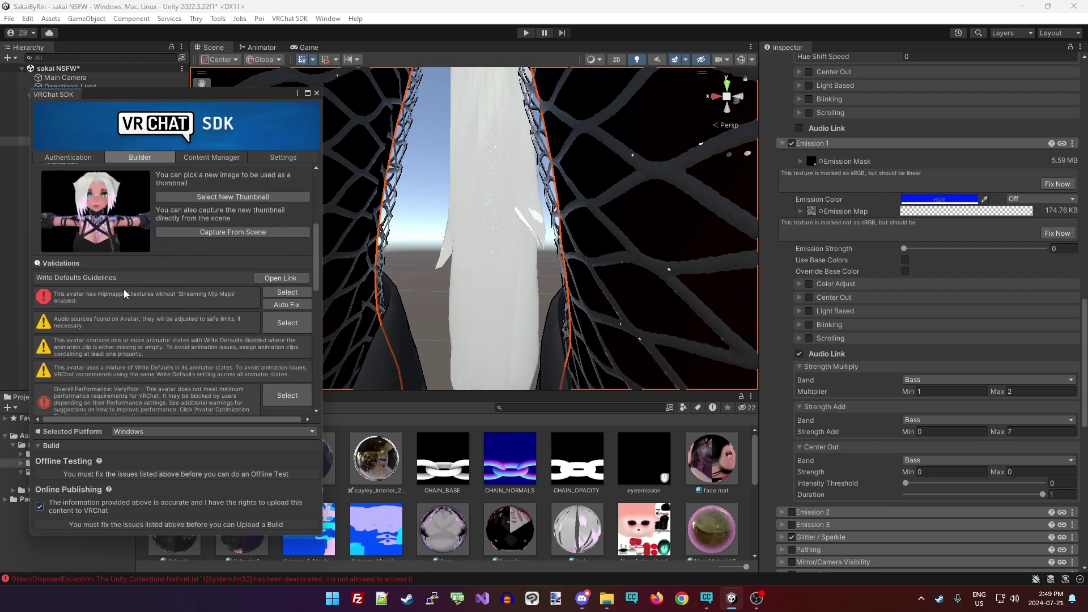
{"action": "left_click", "coordinate": [286, 305]}
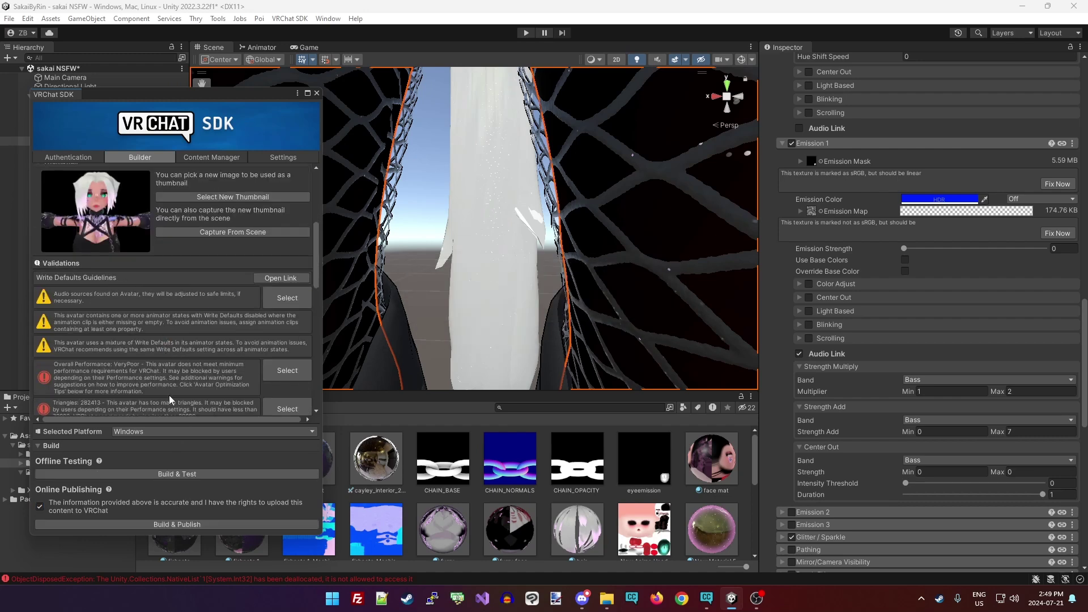
Build and publish the avatar to VRChat, letting the unlocked material be locked, and dismiss the upload notice.
{"action": "left_click", "coordinate": [201, 524]}
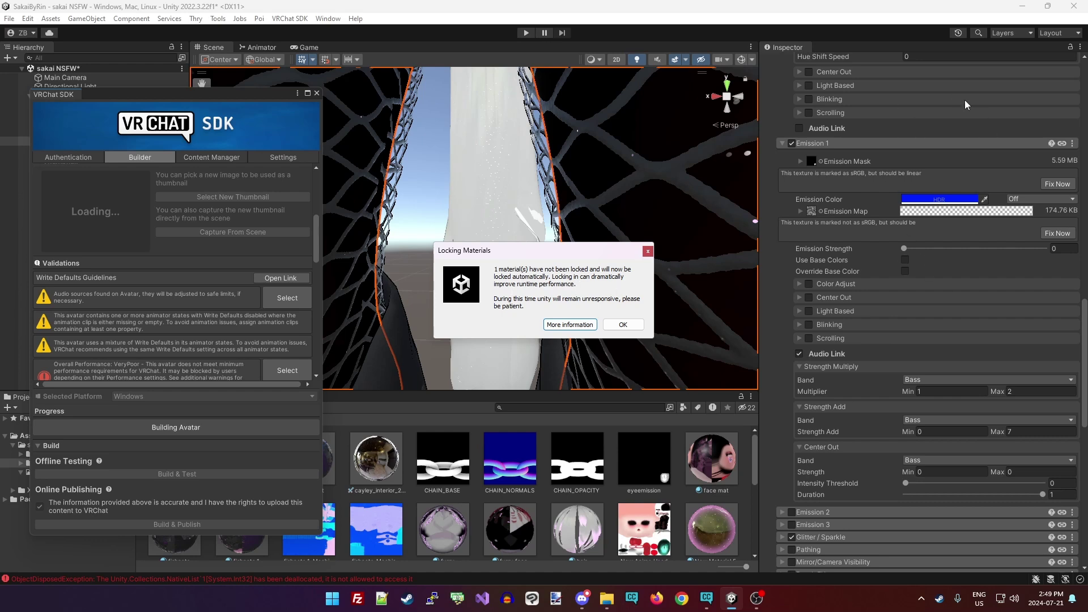
{"action": "left_click", "coordinate": [622, 324]}
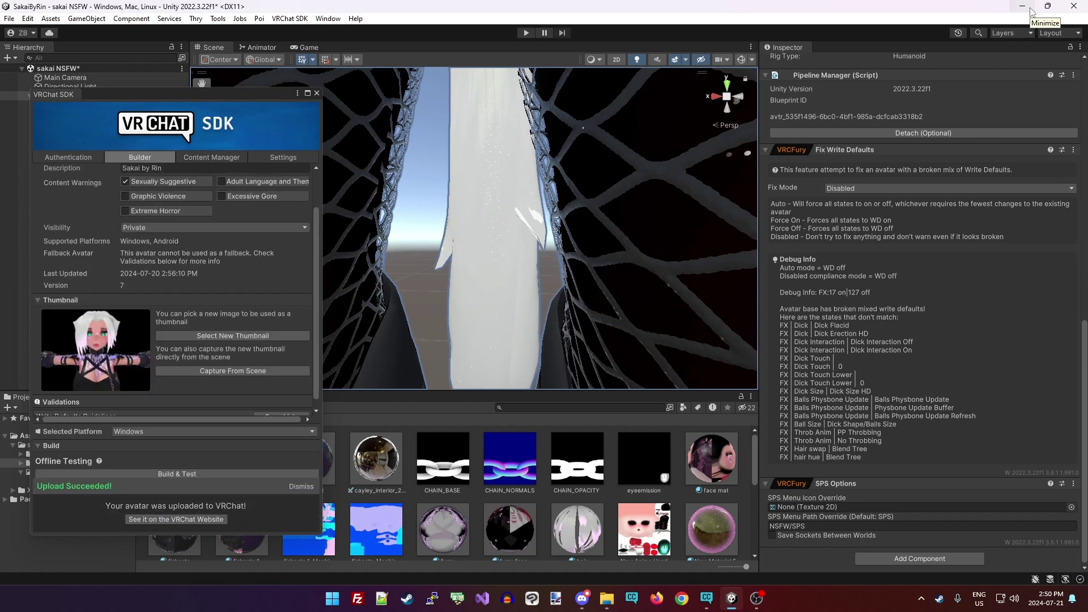
{"action": "left_click", "coordinate": [301, 488]}
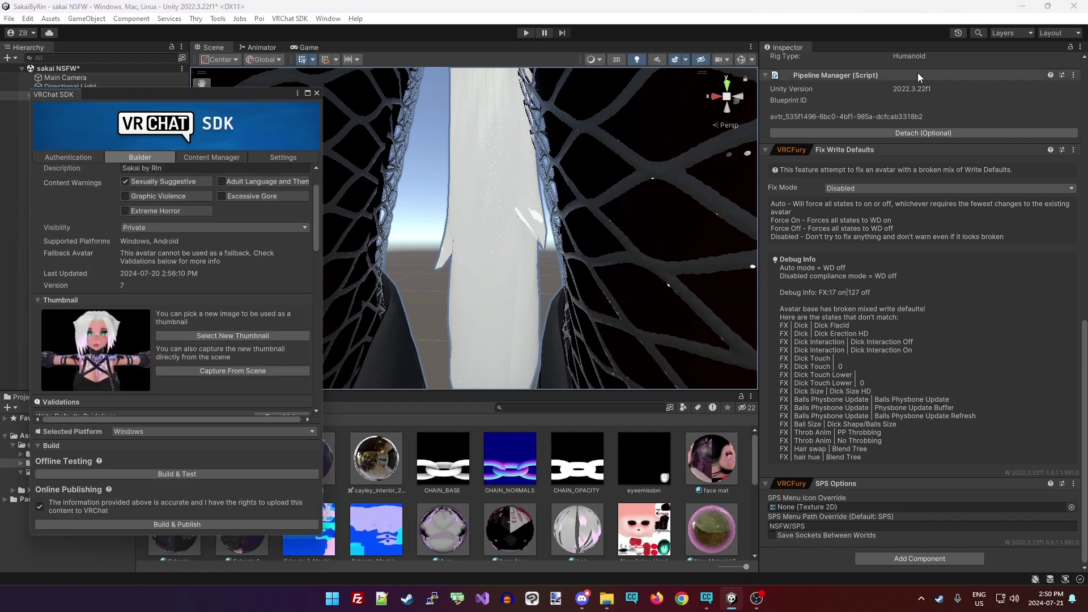
Switch to VRChat, turn off the personal mirror and walk to the world's "Relax with me" welcome board.
{"action": "left_click", "coordinate": [1023, 7]}
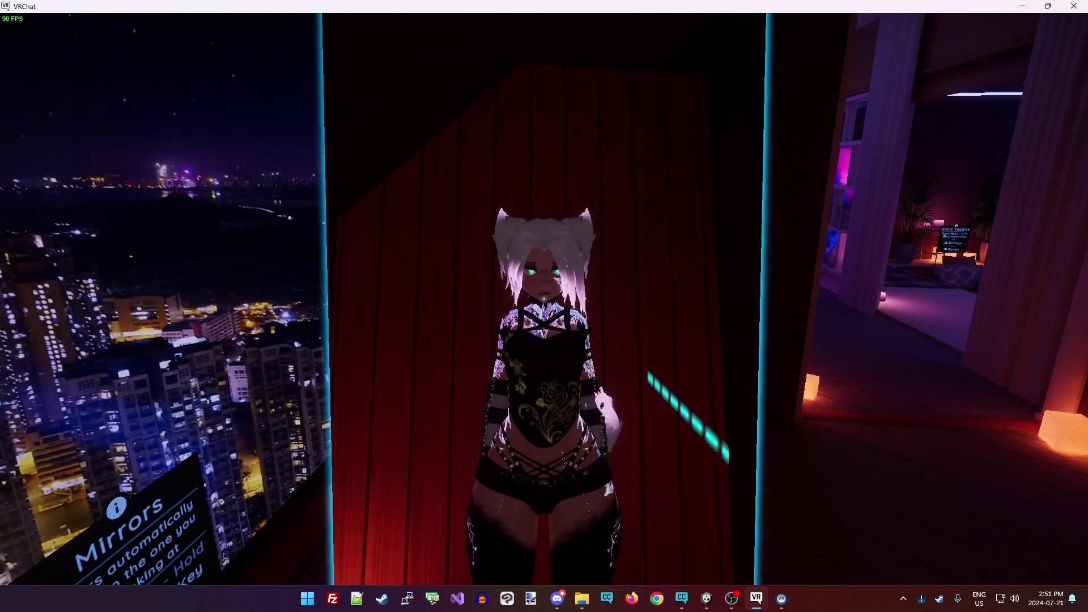
{"action": "key", "text": "r"}
{"action": "left_click", "coordinate": [656, 289]}
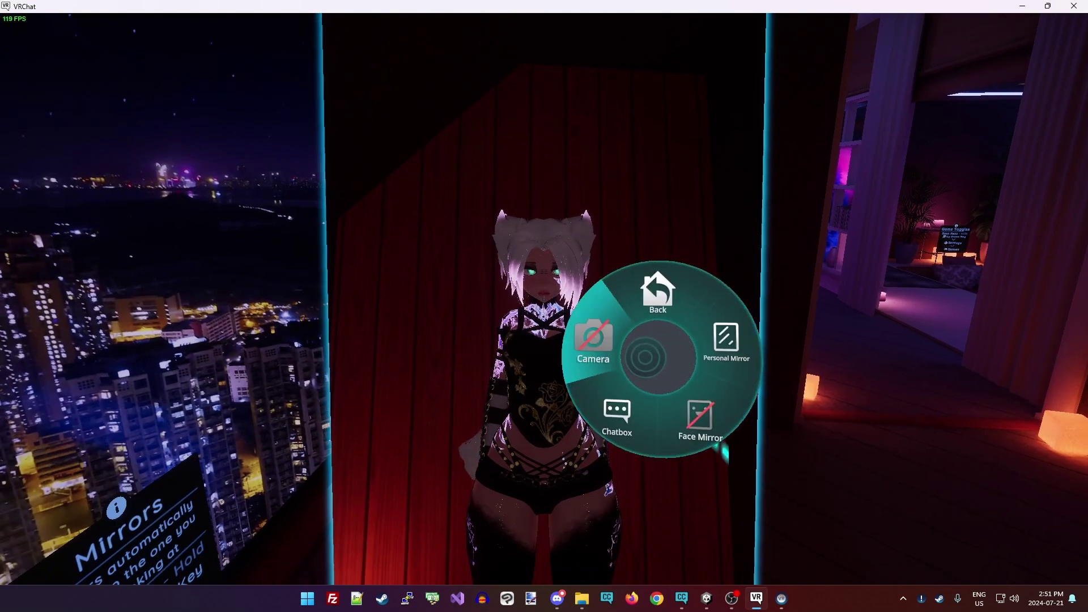
{"action": "left_click", "coordinate": [726, 345]}
{"action": "key", "text": "r"}
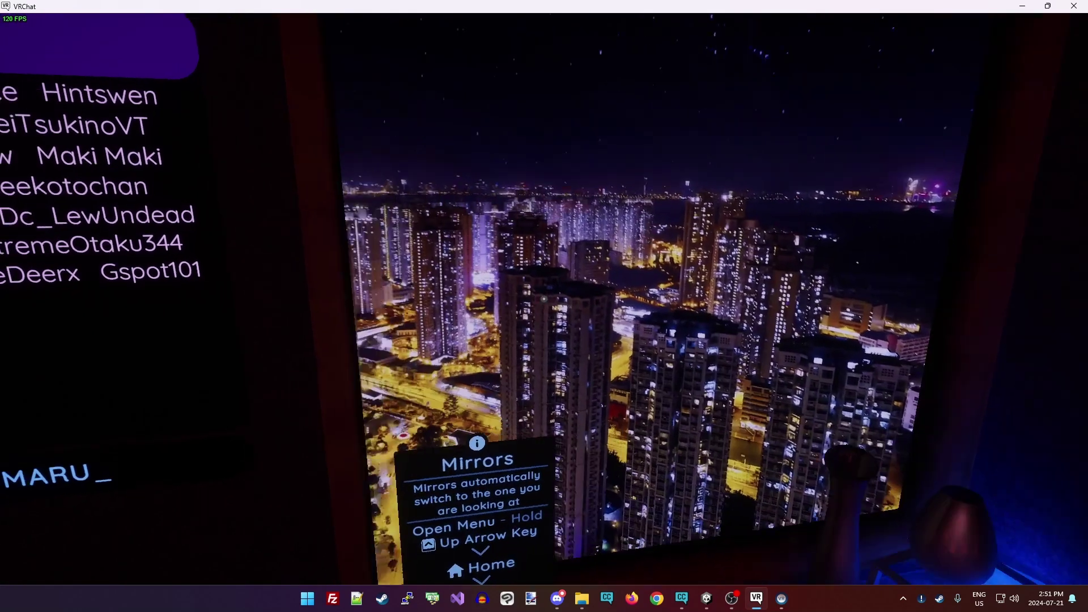
{"action": "key", "text": "w"}
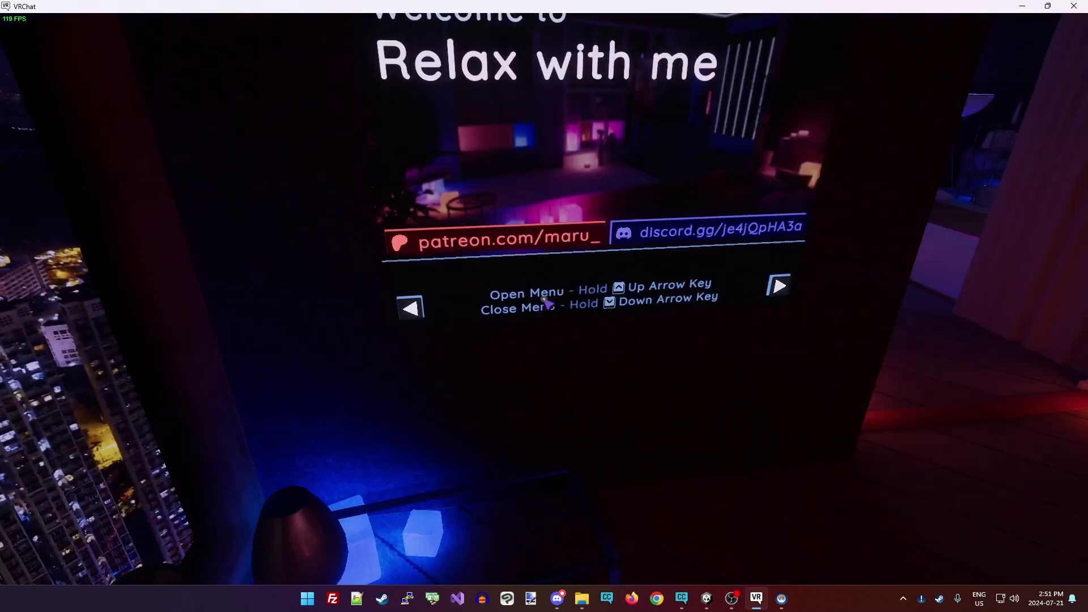
Check the audio volume settings in VRChat's quick menu, closing the menu when done.
{"action": "key", "text": "Escape"}
{"action": "left_click", "coordinate": [600, 509]}
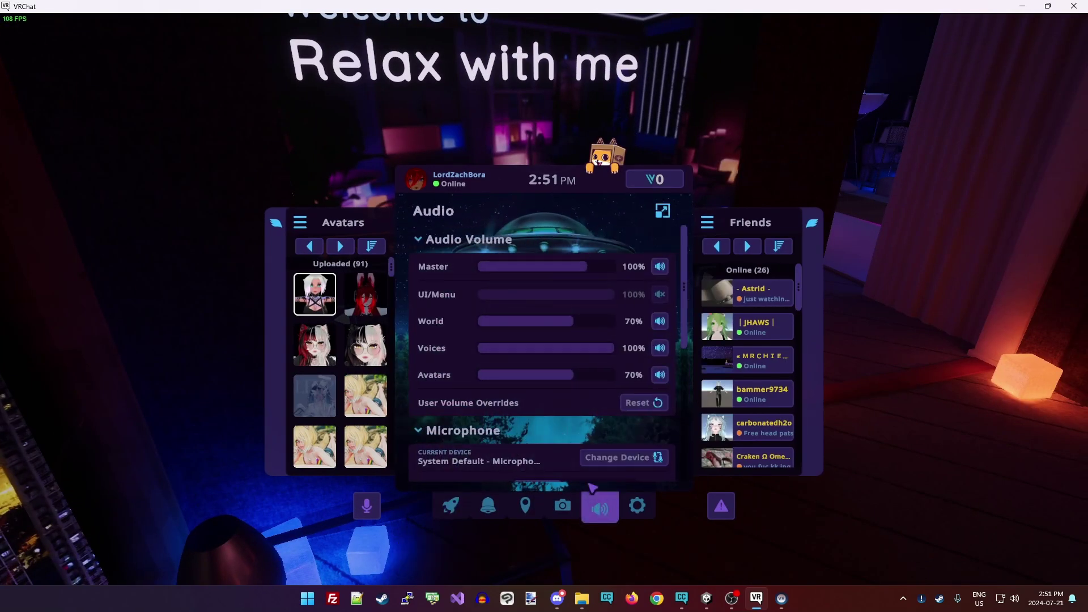
{"action": "key", "text": "Escape"}
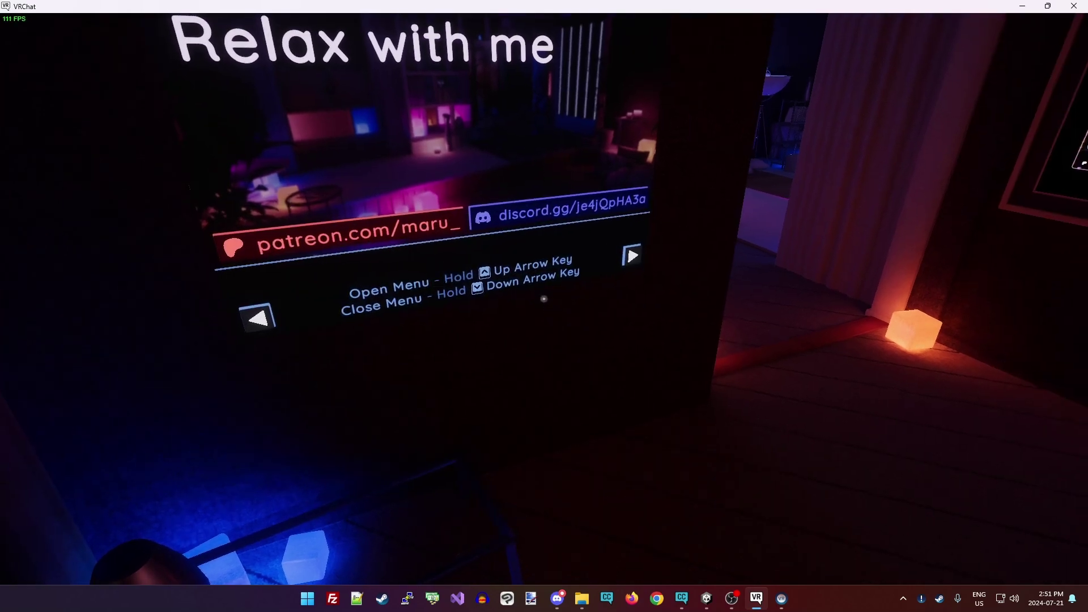
Search the world menu's video player for "nero doomsday" and play the "Nero - Doomsday" video from the NERO channel.
{"action": "key", "text": "Up"}
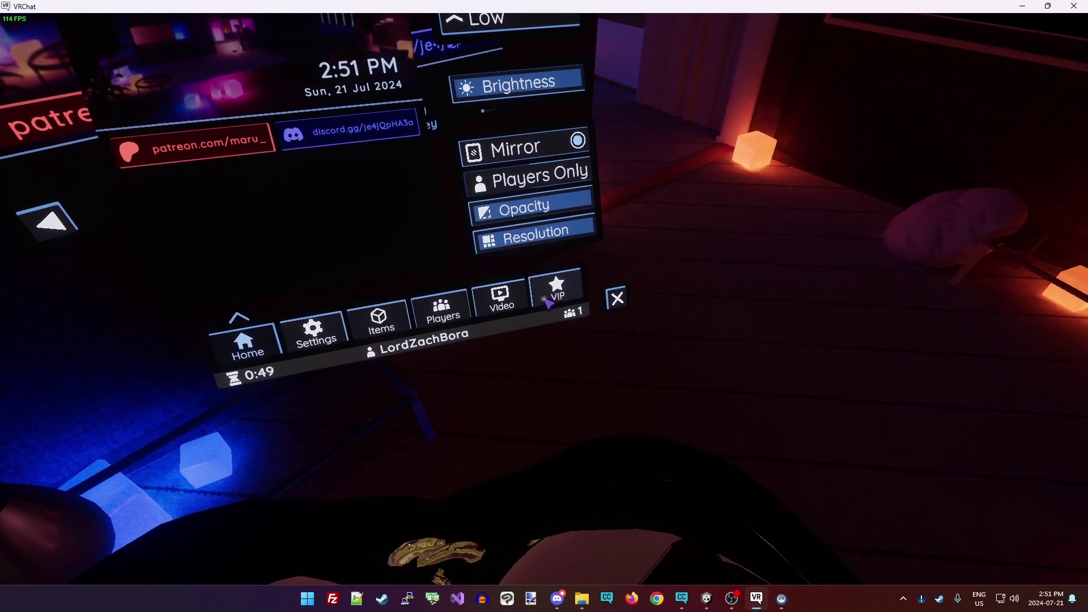
{"action": "left_click", "coordinate": [547, 303]}
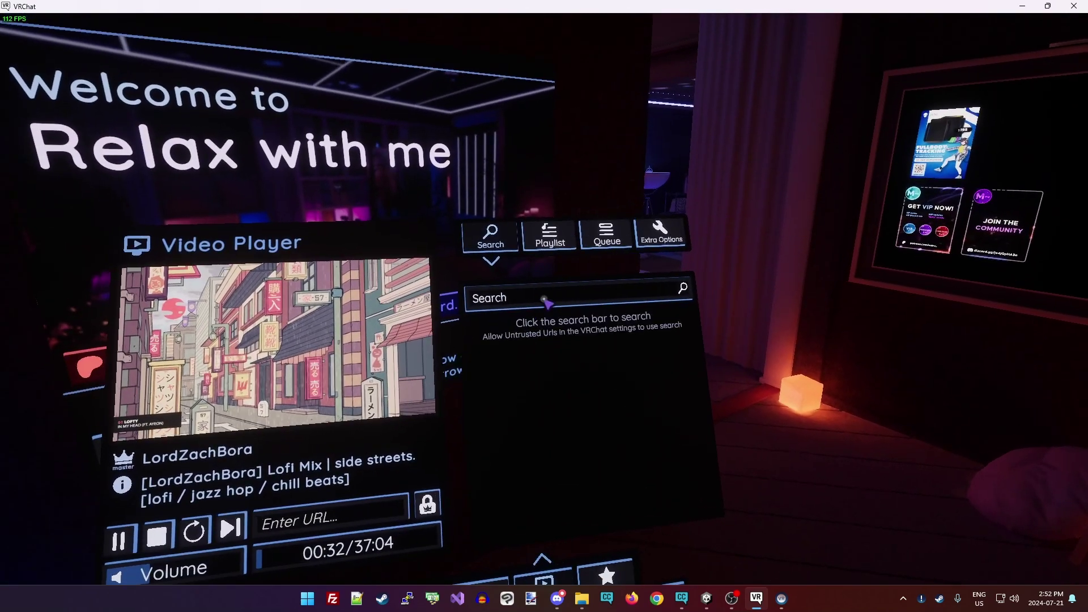
{"action": "left_click", "coordinate": [546, 301]}
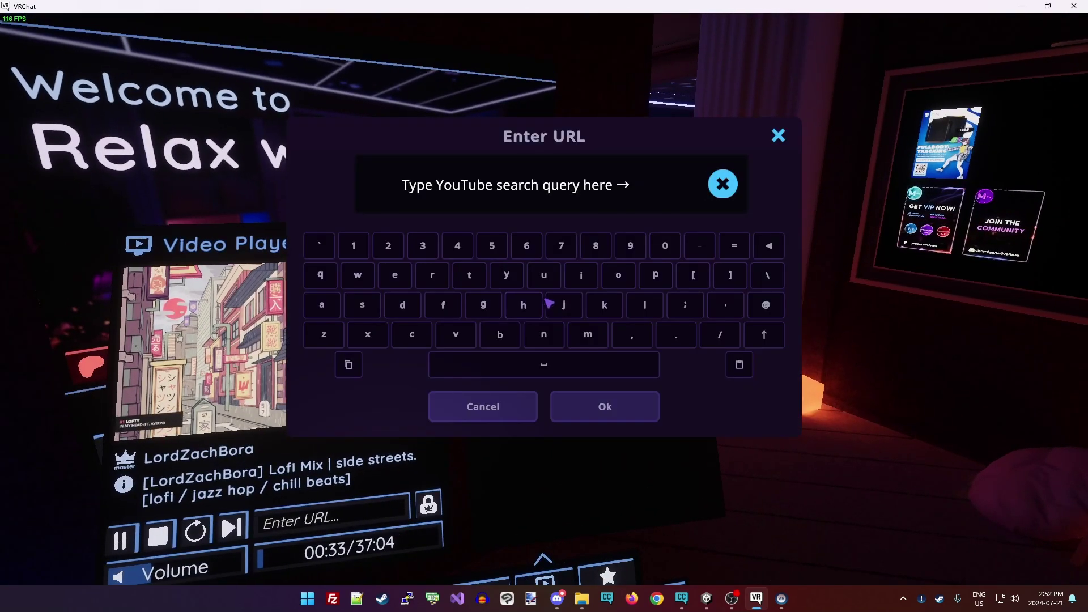
{"action": "type", "text": "nero dooms"}
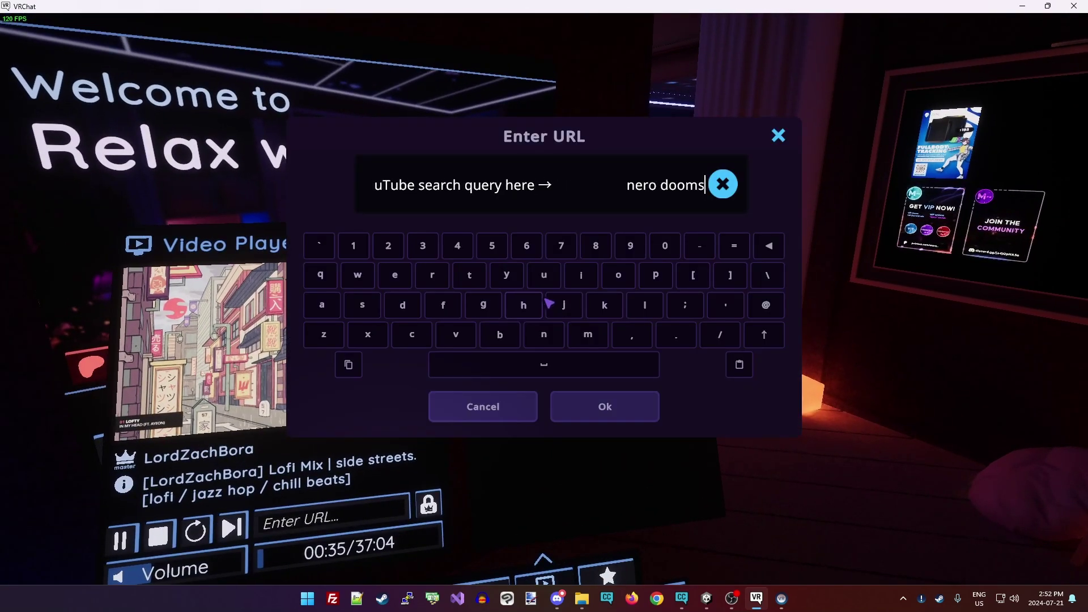
{"action": "type", "text": "day"}
{"action": "key", "text": "Return"}
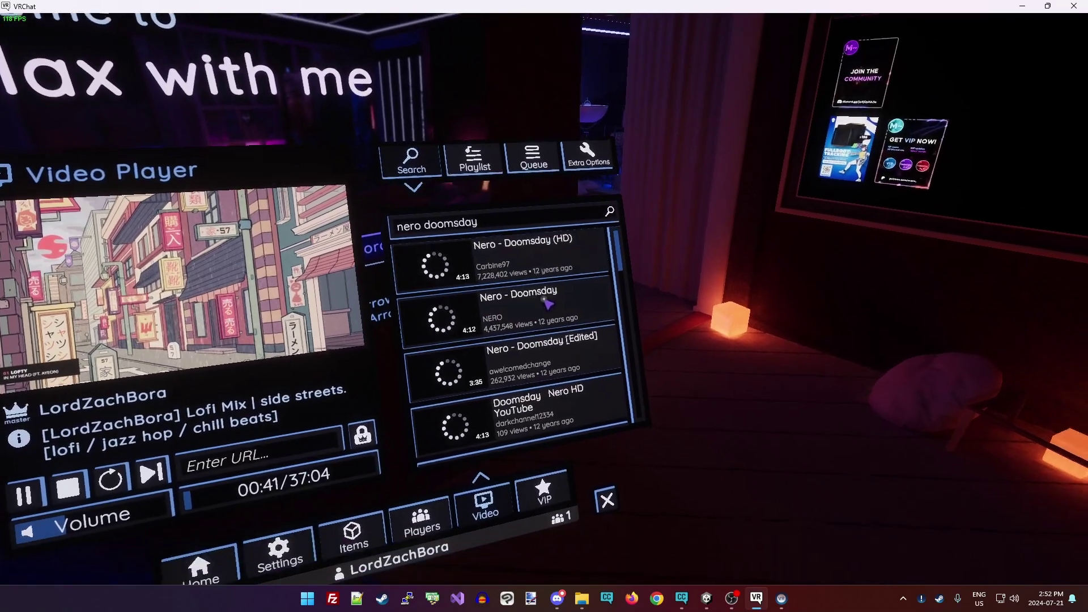
{"action": "left_click", "coordinate": [547, 303]}
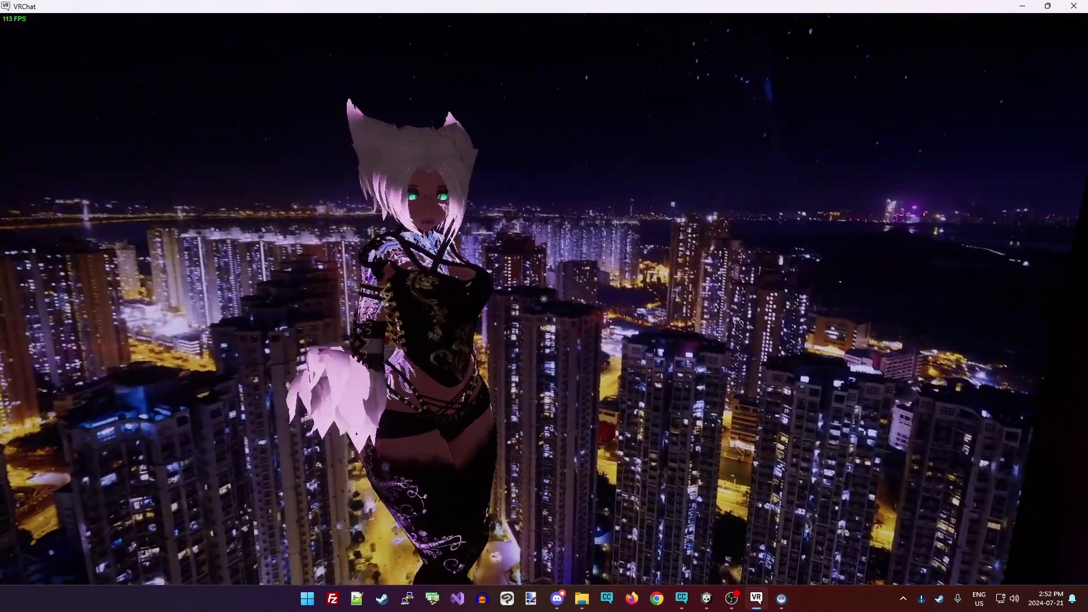